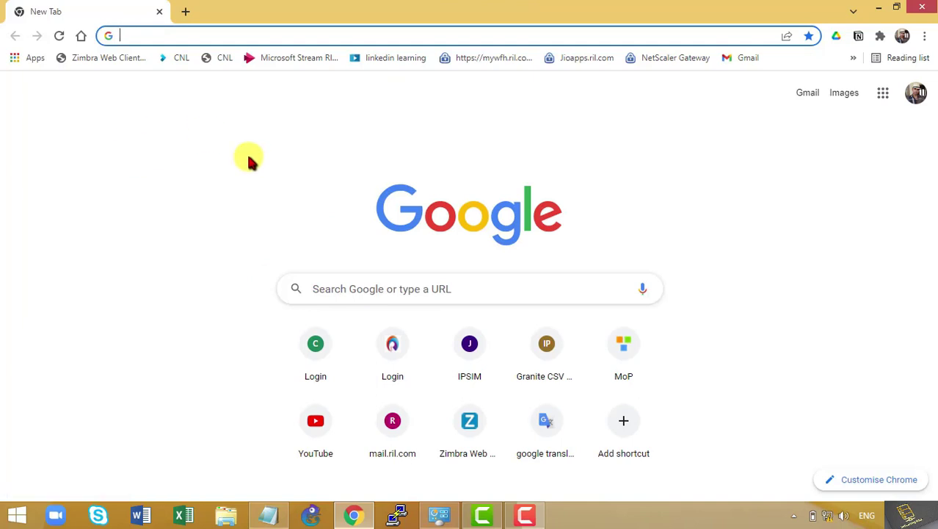
# Give the Ethernet adapter the static IPv4 address 169.254.10.20
pyautogui.moveTo(429, 497)
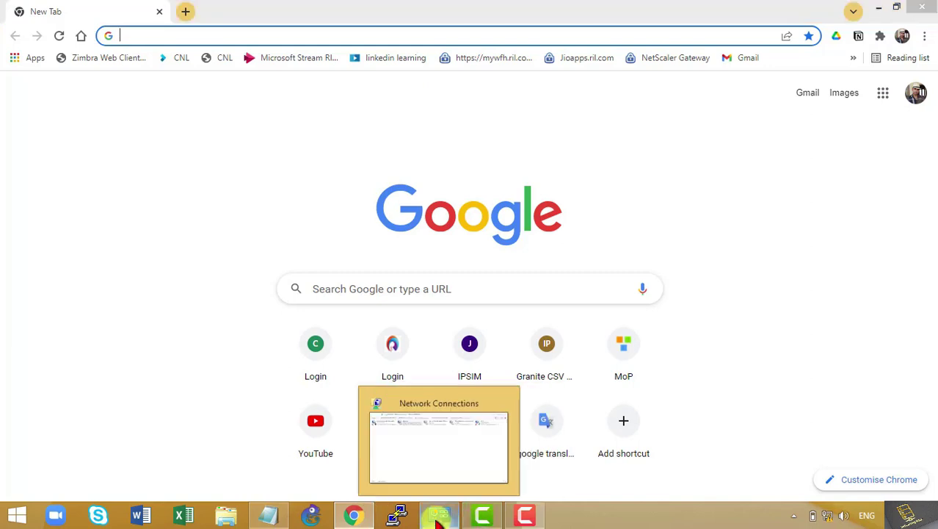
pyautogui.click(436, 513)
pyautogui.rightClick(231, 92)
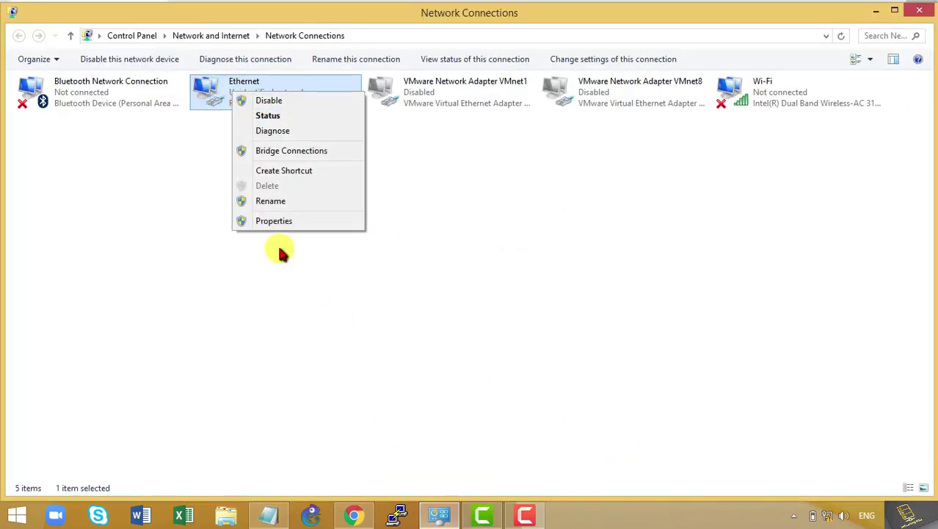
pyautogui.click(285, 223)
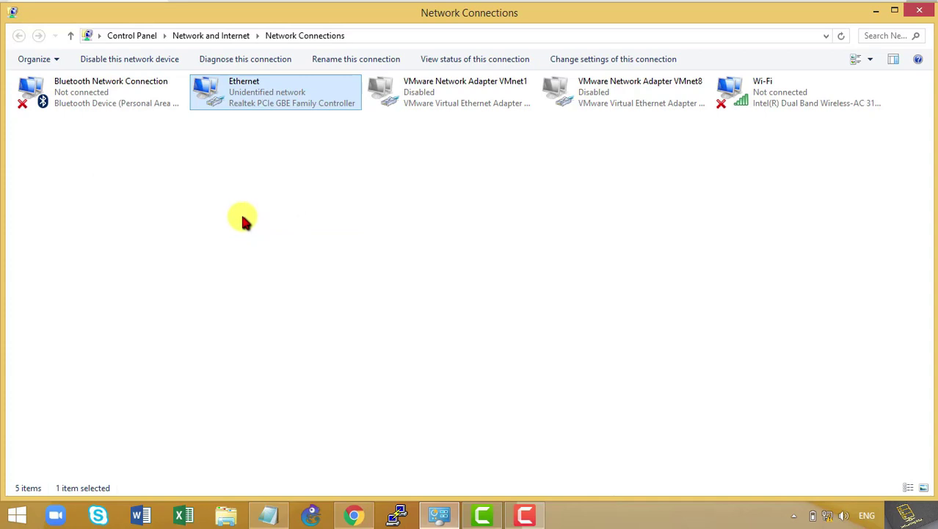
pyautogui.scroll(-3, 183, 227)
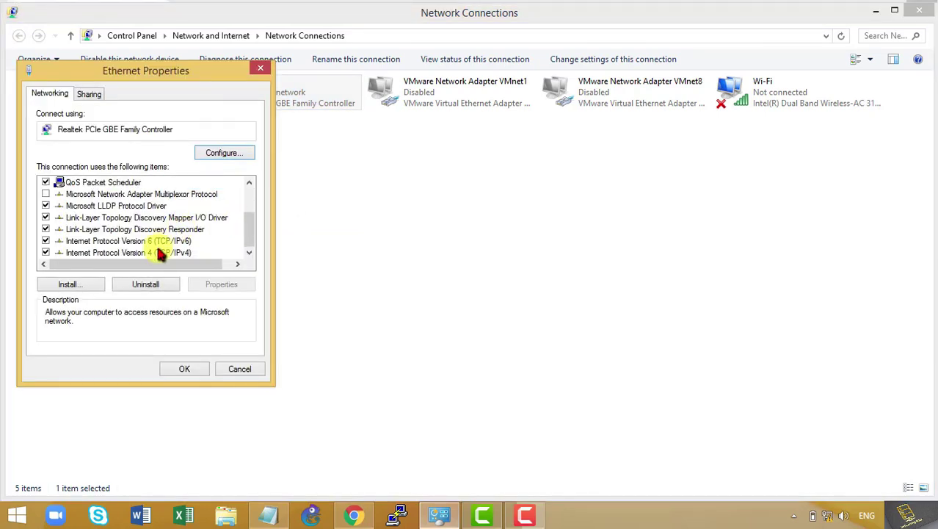
pyautogui.doubleClick(187, 249)
pyautogui.click(71, 223)
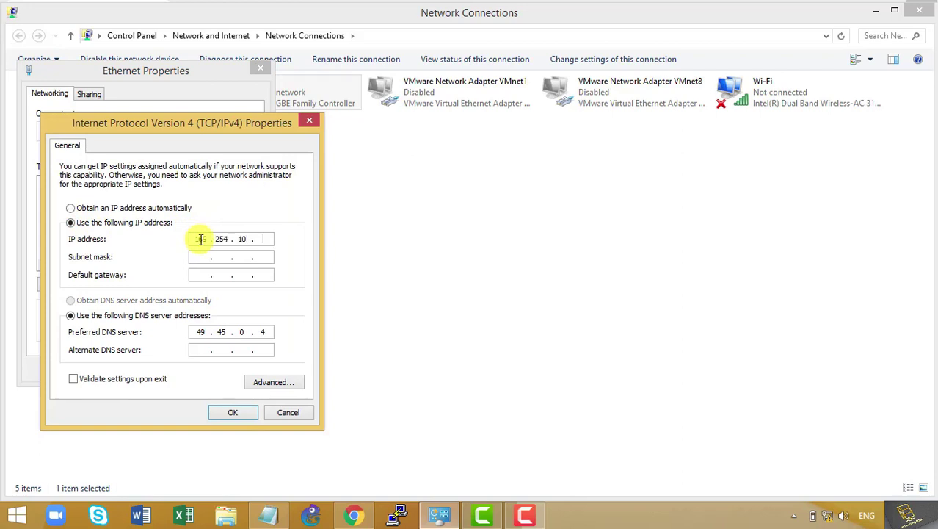
pyautogui.press('Tab')
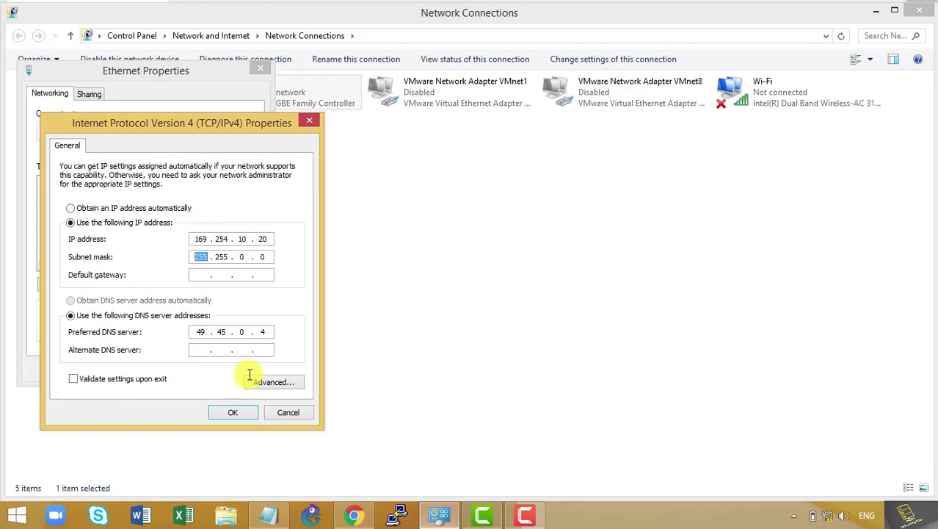
# Add 192.168.1.10 with mask 255.255.255.0 as an extra address and save all dialogs
pyautogui.click(269, 382)
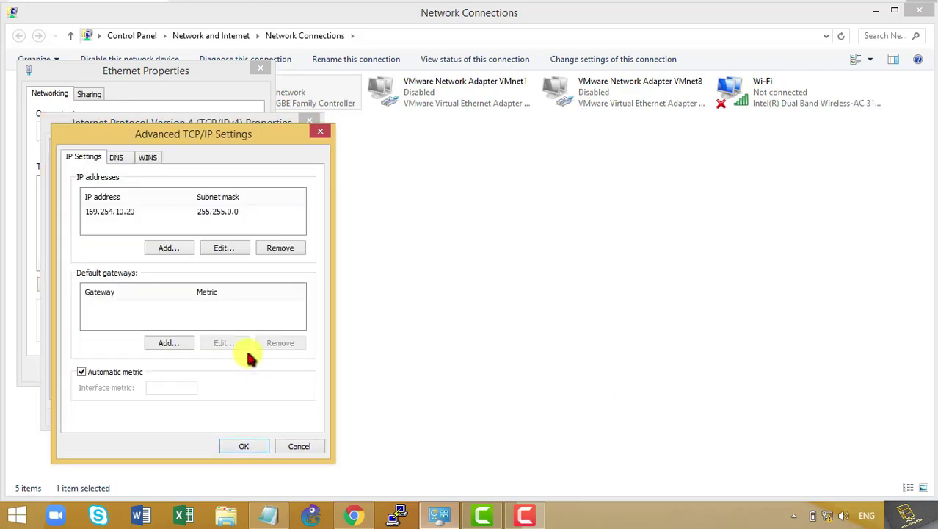
pyautogui.click(159, 248)
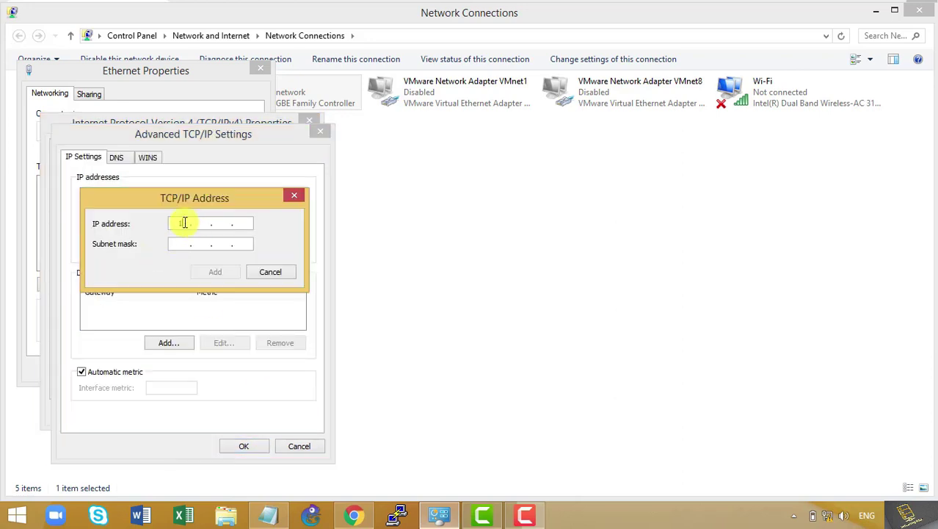
pyautogui.write('192 . 168 . 1 .')
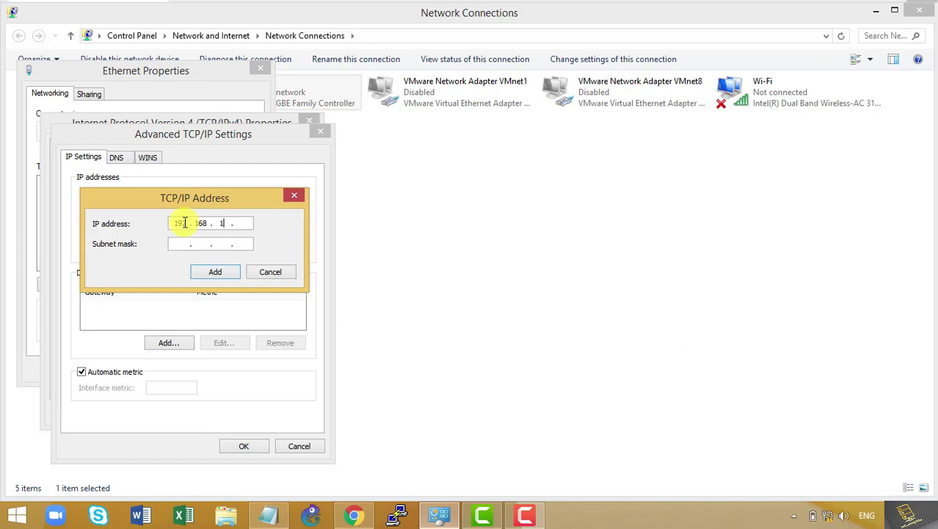
pyautogui.write(' 10')
pyautogui.press('Tab')
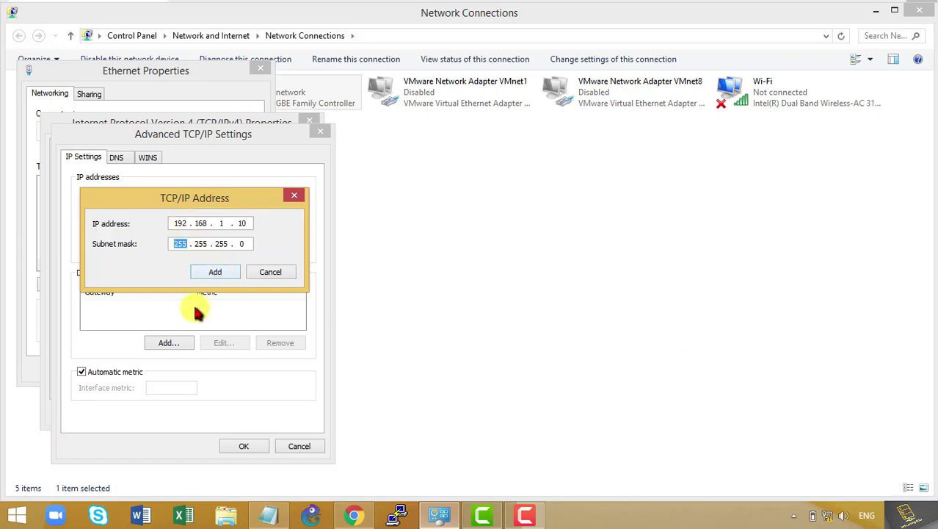
pyautogui.click(209, 272)
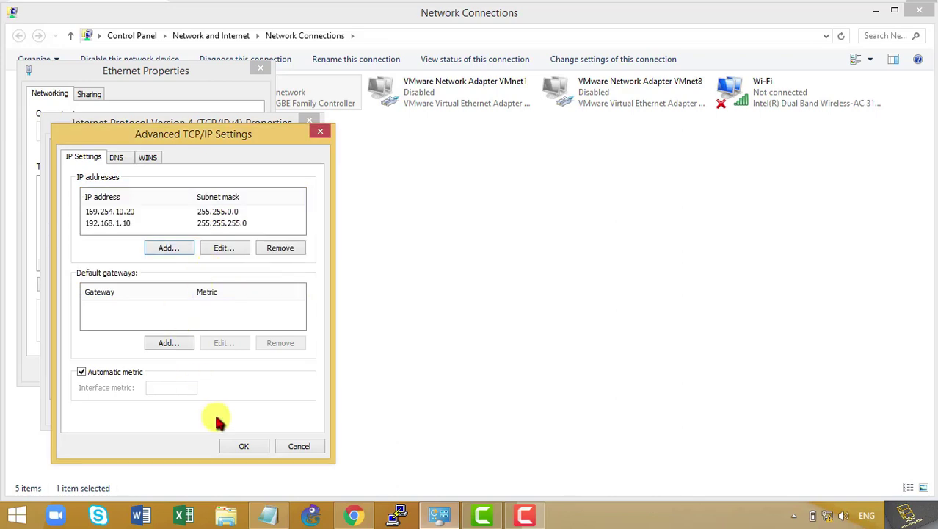
pyautogui.click(244, 446)
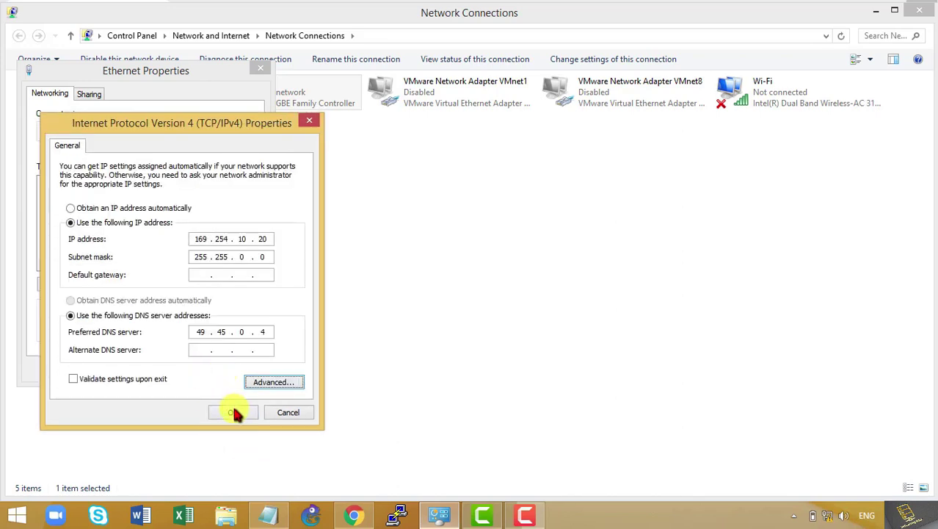
pyautogui.click(235, 412)
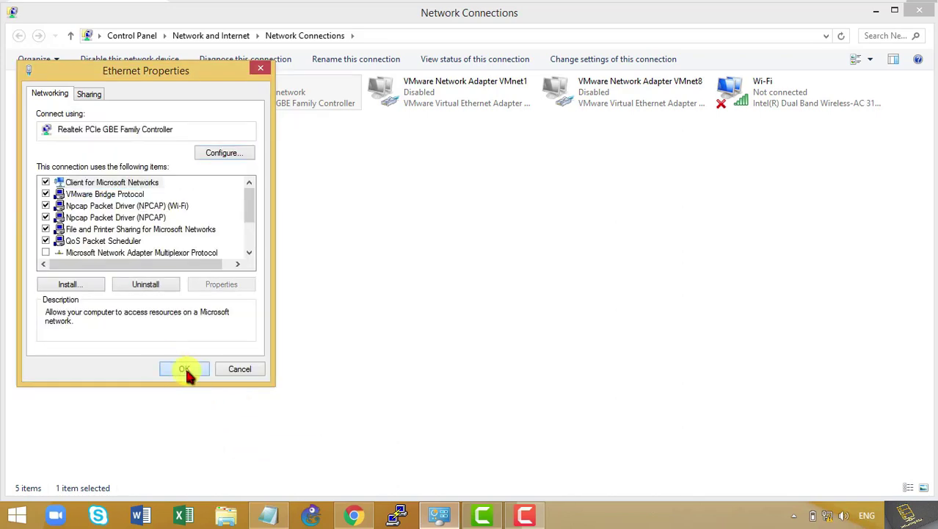
pyautogui.click(184, 369)
pyautogui.click(356, 518)
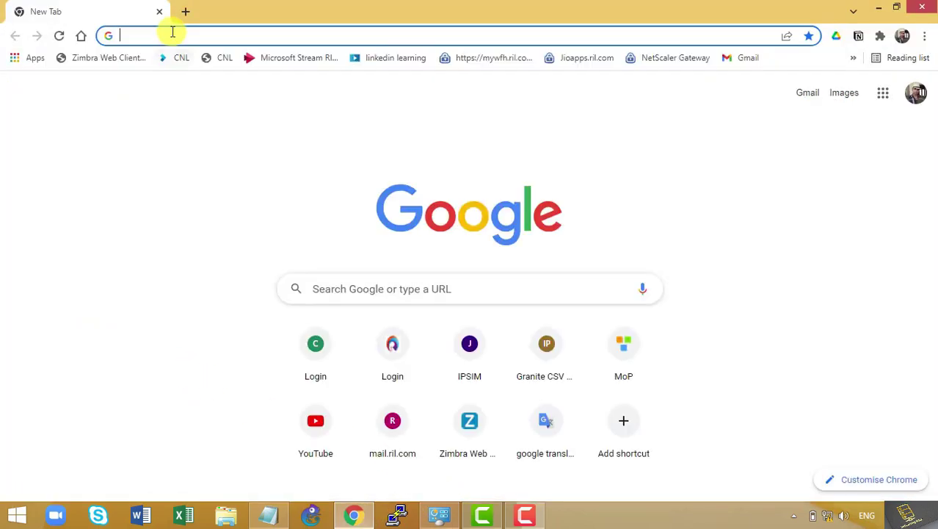
# Load the radio at 192.168.1.1, proceeding past the certificate warning
pyautogui.click(173, 33)
pyautogui.write('192.1')
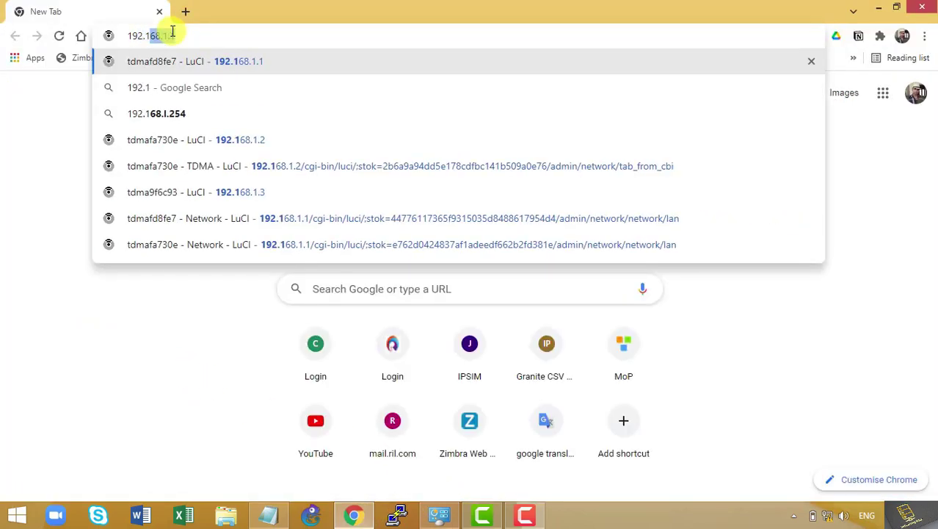
pyautogui.write('68.1.1')
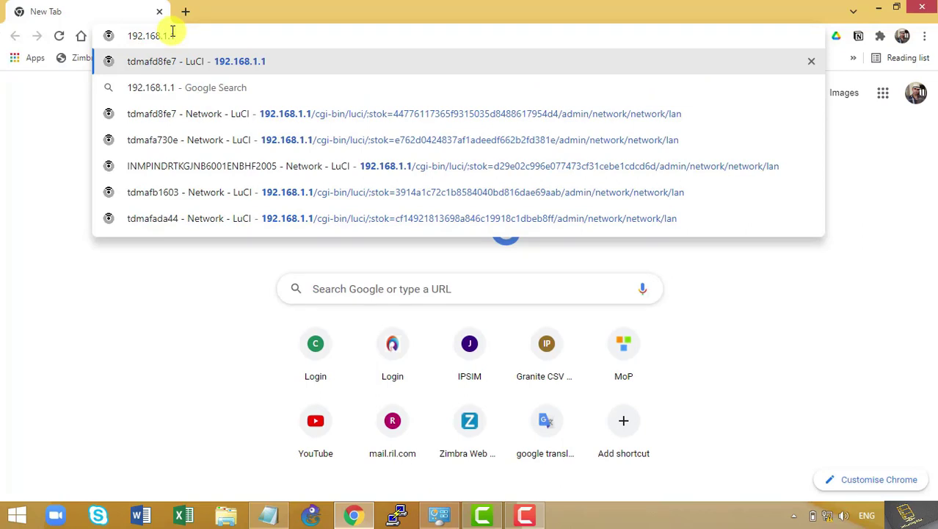
pyautogui.press('Return')
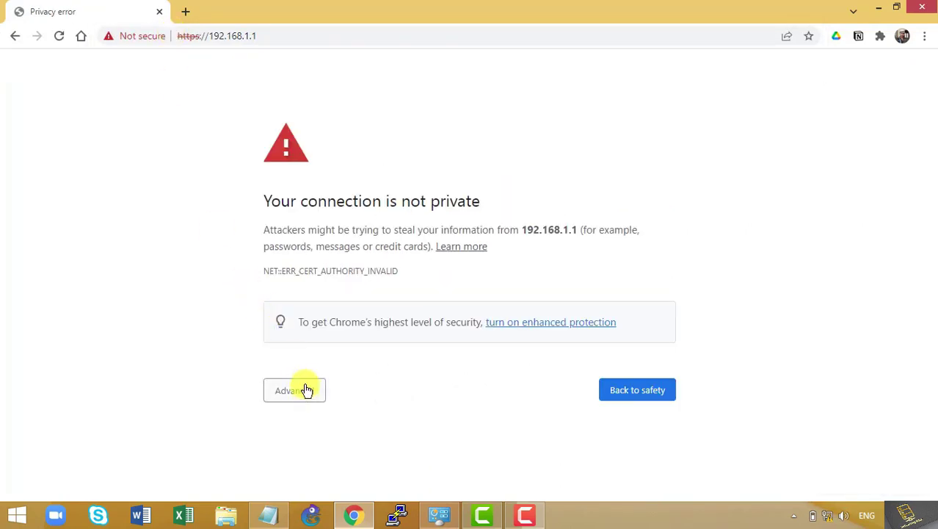
pyautogui.click(302, 389)
pyautogui.scroll(-1, 306, 414)
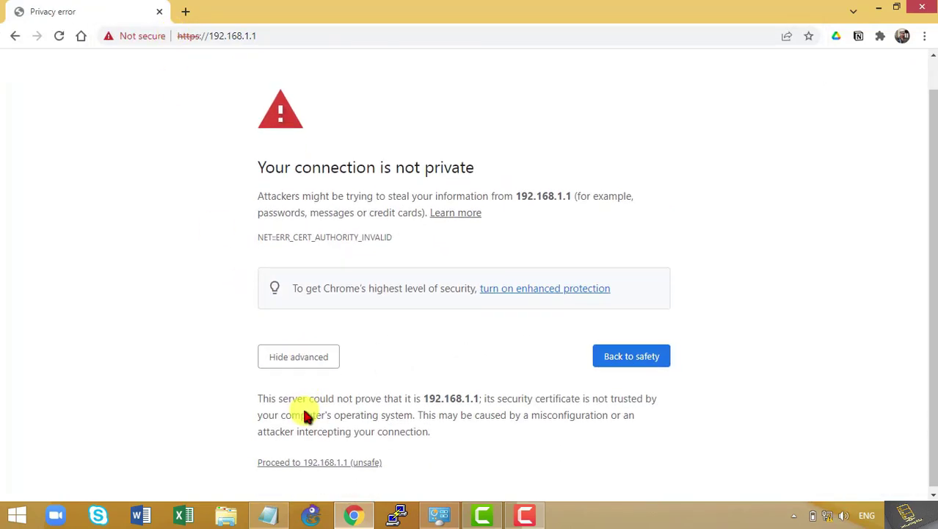
pyautogui.click(320, 462)
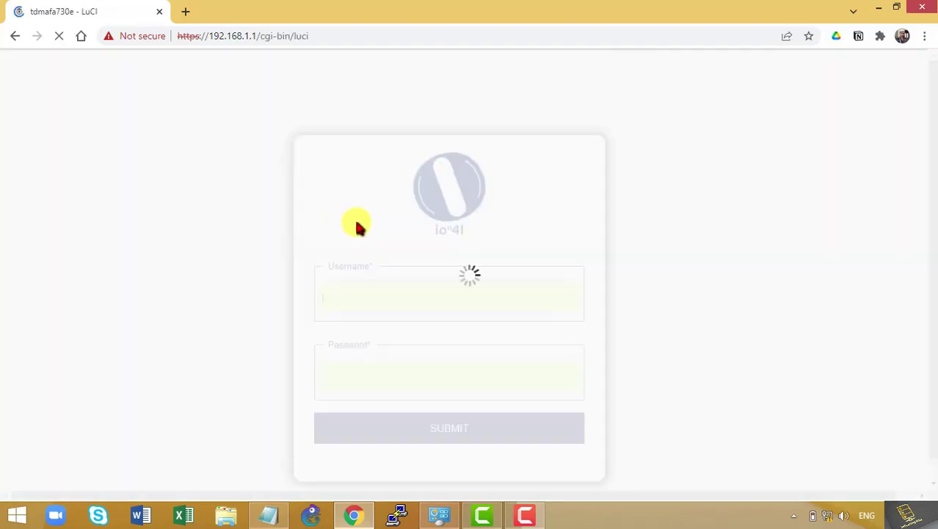
# Log in to the radio with the administrator username and password
pyautogui.write('admin')
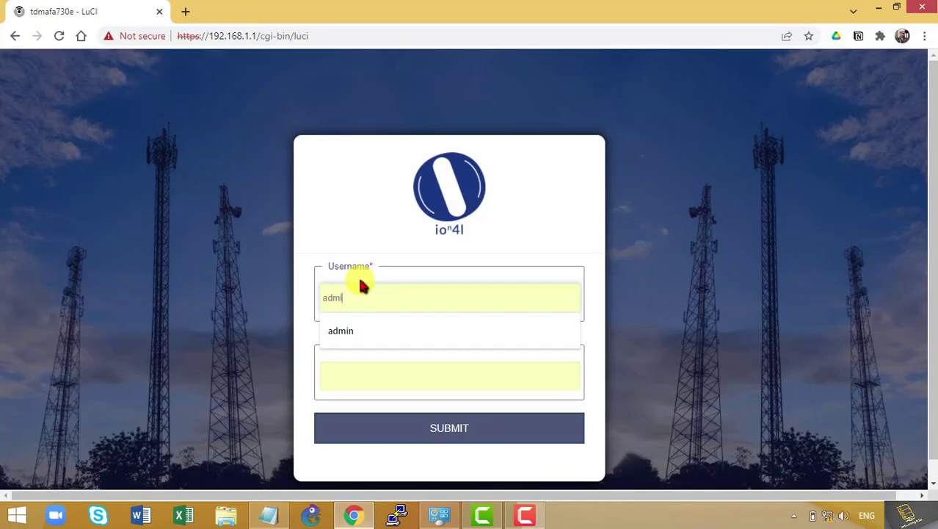
pyautogui.press('Tab')
pyautogui.write('admin')
pyautogui.press('Return')
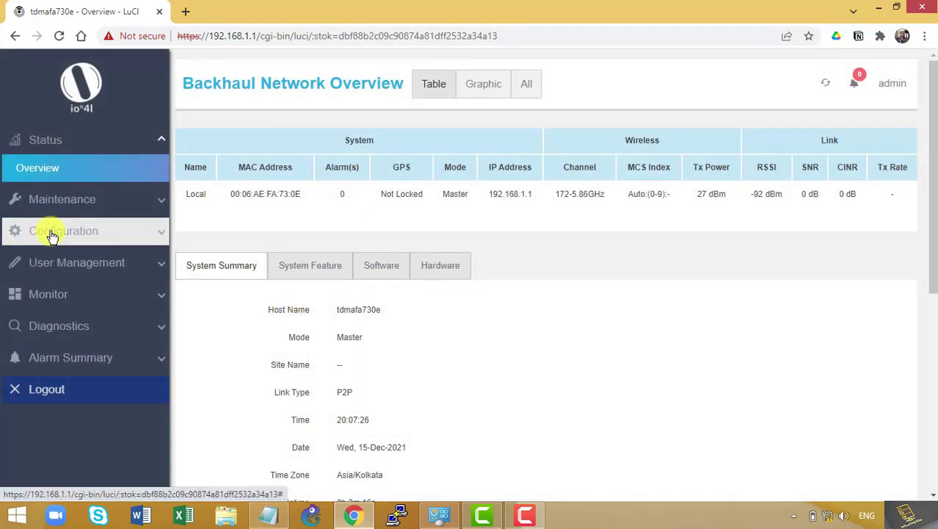
# Edit the LAN interface and switch its protocol to Static address
pyautogui.click(49, 233)
pyautogui.click(55, 253)
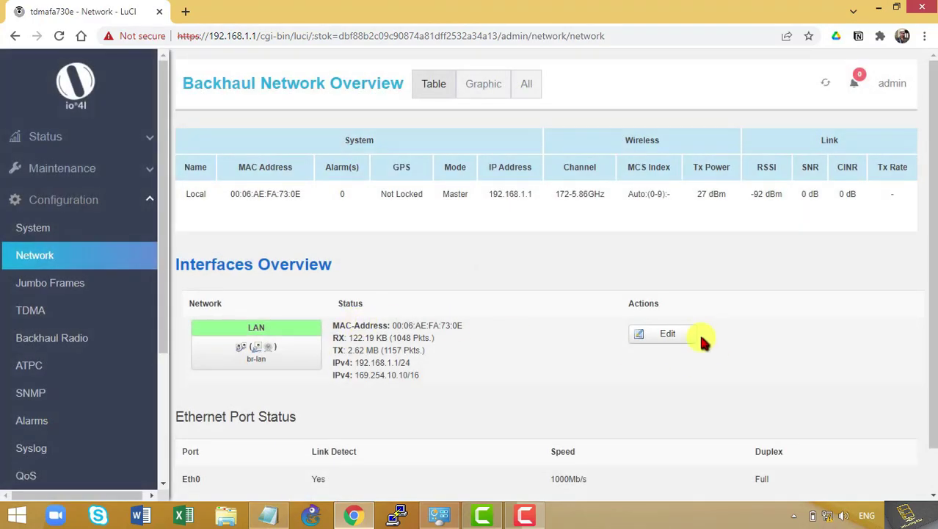
pyautogui.click(683, 335)
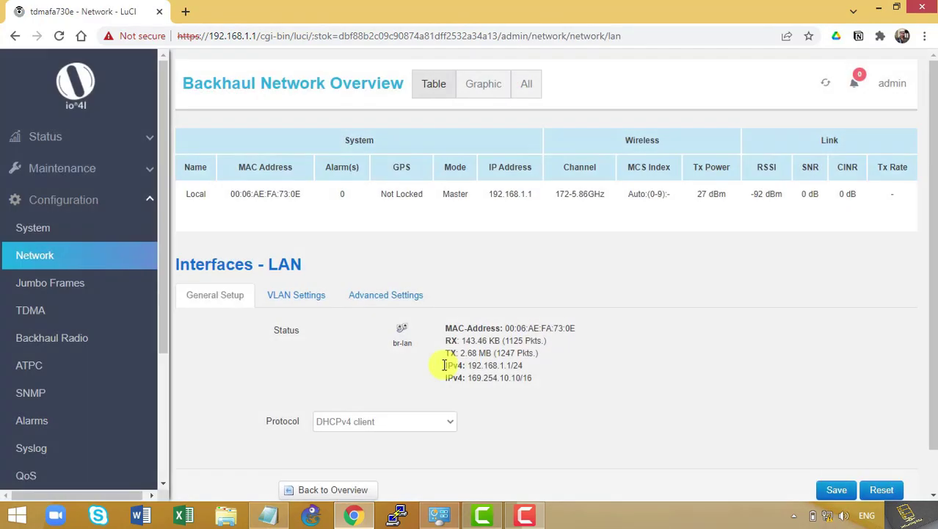
pyautogui.scroll(-1, 444, 367)
pyautogui.click(422, 376)
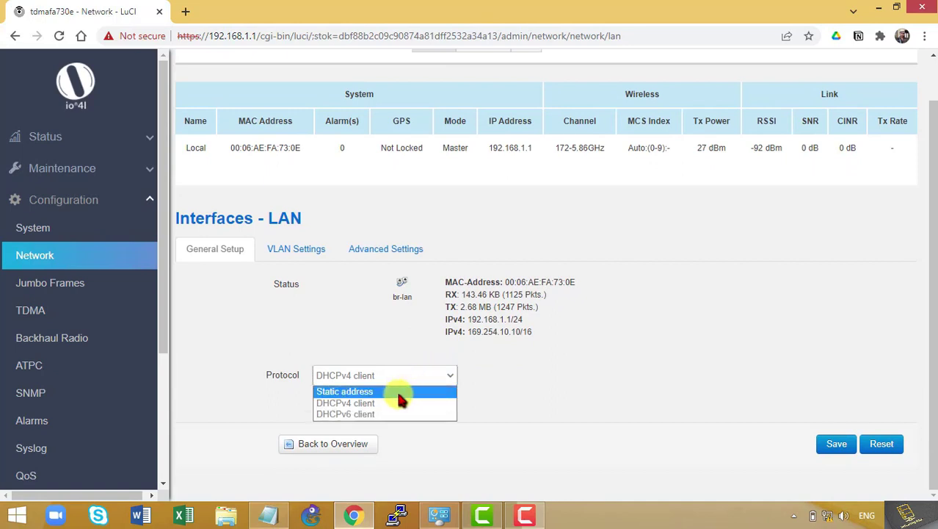
pyautogui.click(394, 388)
pyautogui.click(375, 409)
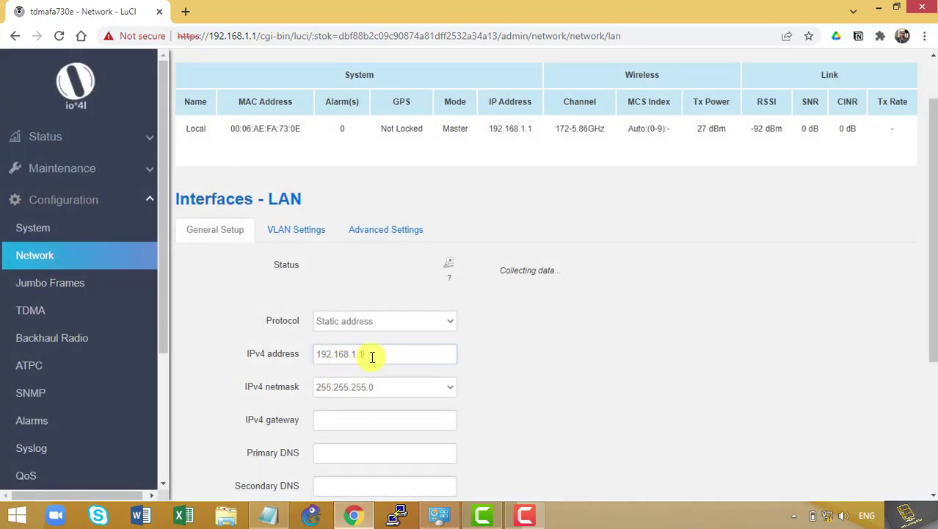
# Change the LAN IPv4 address to 192.168.1.2 and save
pyautogui.click(372, 357)
pyautogui.press('BackSpace')
pyautogui.write('2')
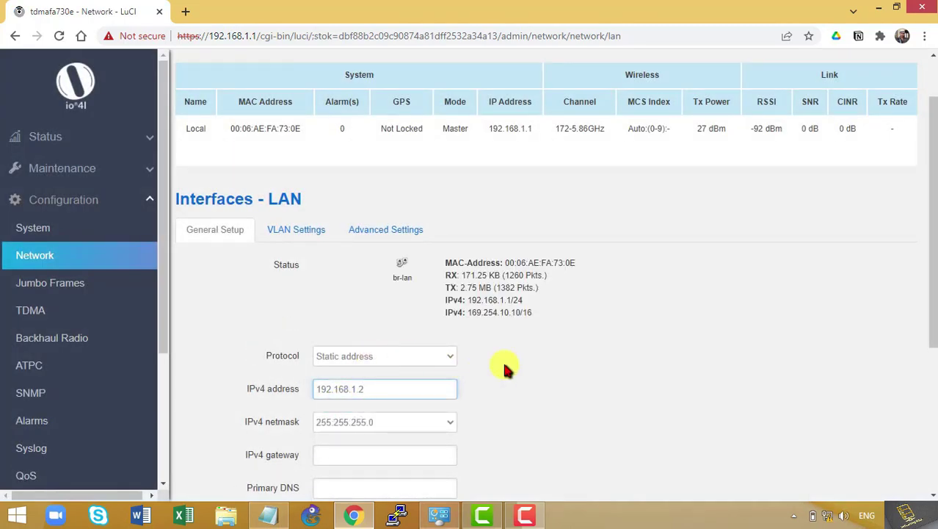
pyautogui.scroll(-3, 527, 367)
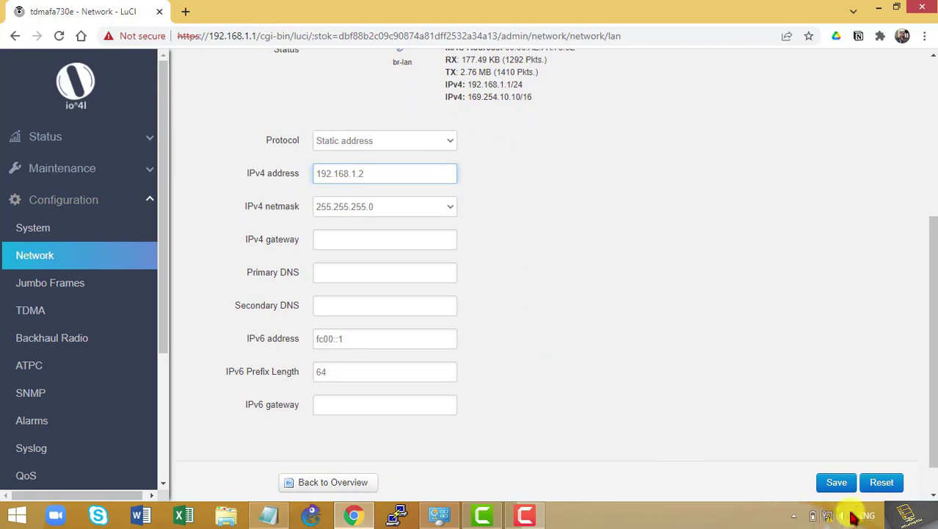
pyautogui.click(837, 483)
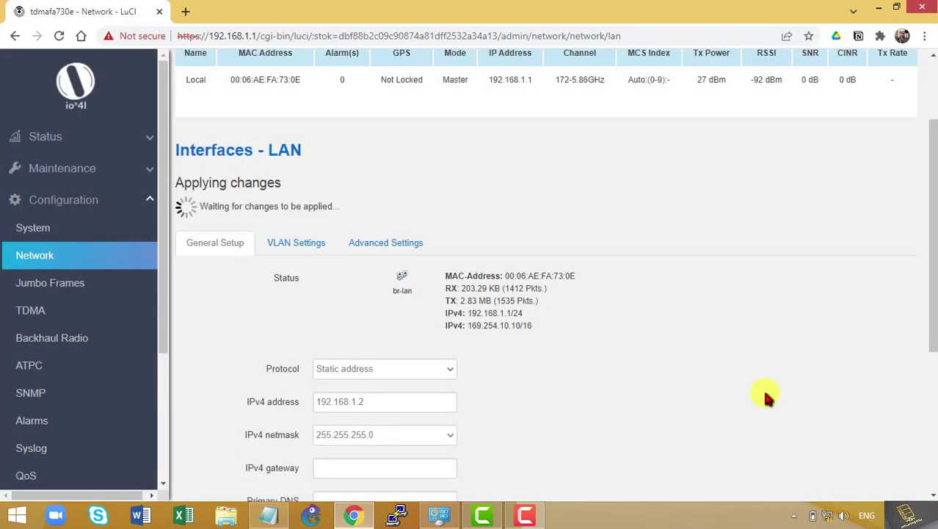
# Load 192.168.1.2 in a new tab and close the old 192.168.1.1 tab
pyautogui.click(189, 11)
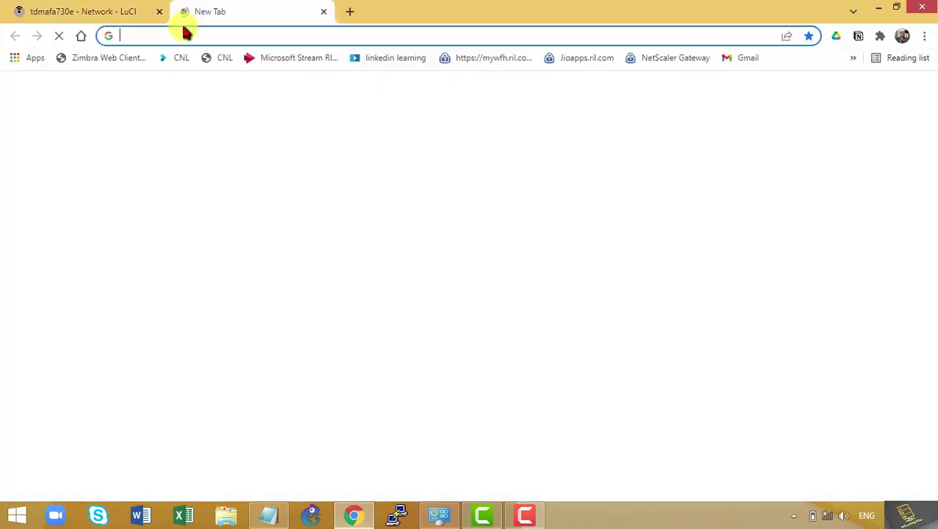
pyautogui.click(184, 36)
pyautogui.write('192')
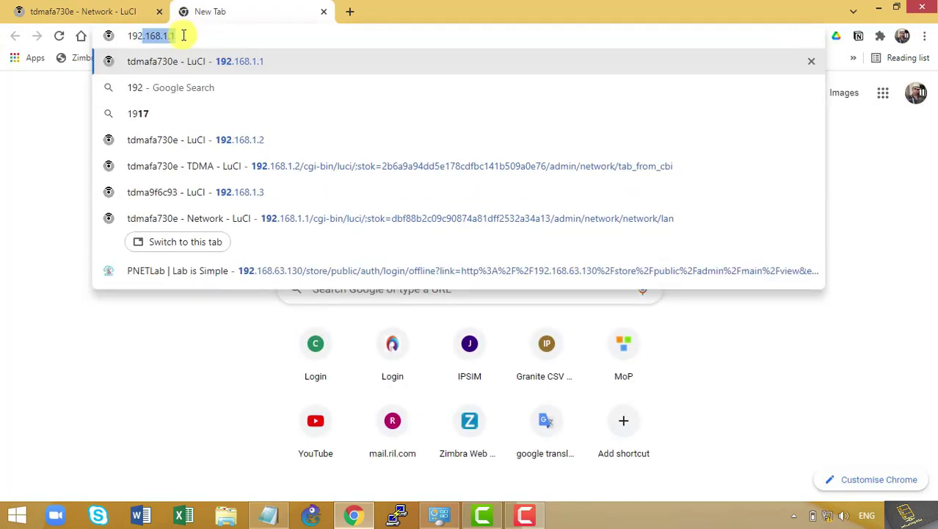
pyautogui.write('.168.1.1')
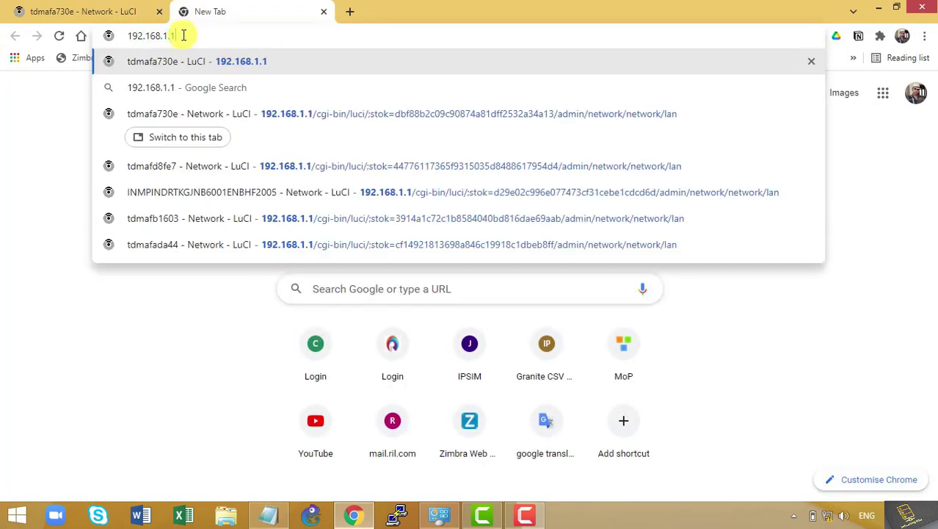
pyautogui.press('BackSpace')
pyautogui.write('2')
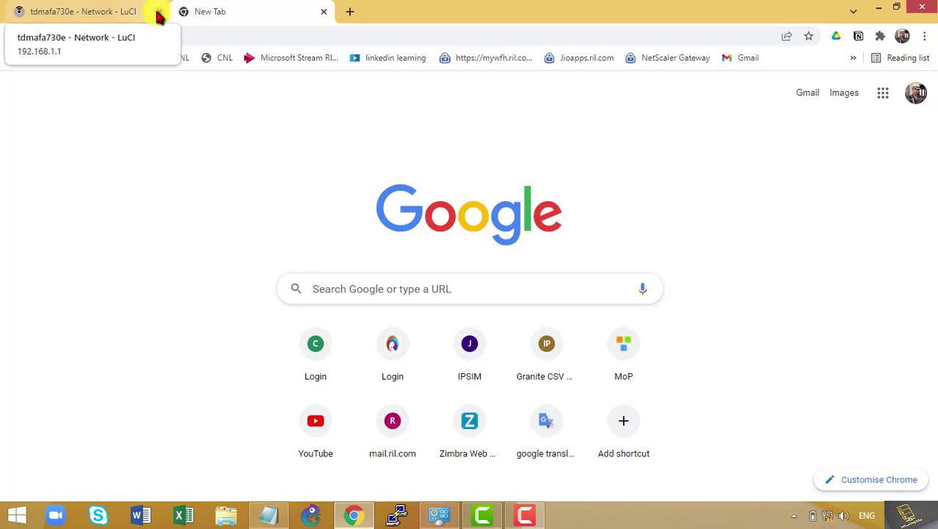
pyautogui.click(160, 13)
pyautogui.click(203, 28)
pyautogui.press('Return')
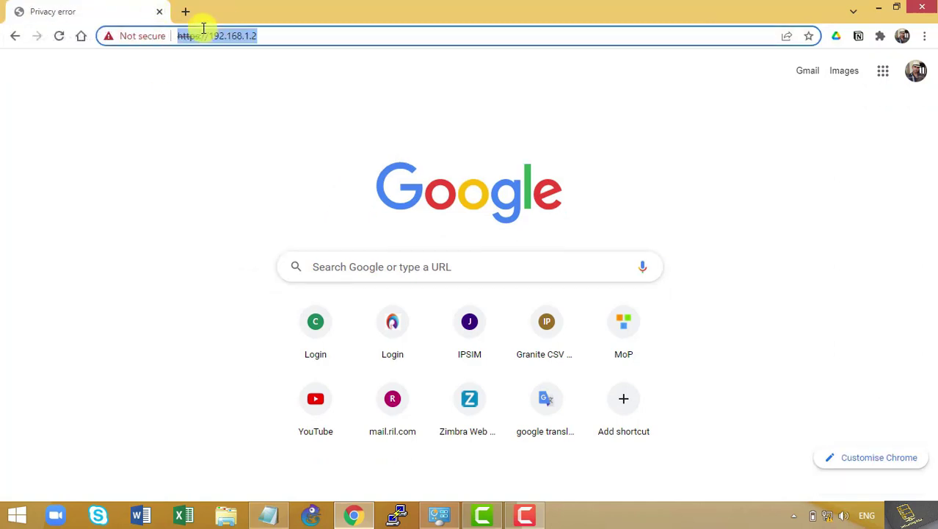
# Proceed past the certificate warning and sign in with the administrator credentials
pyautogui.click(304, 395)
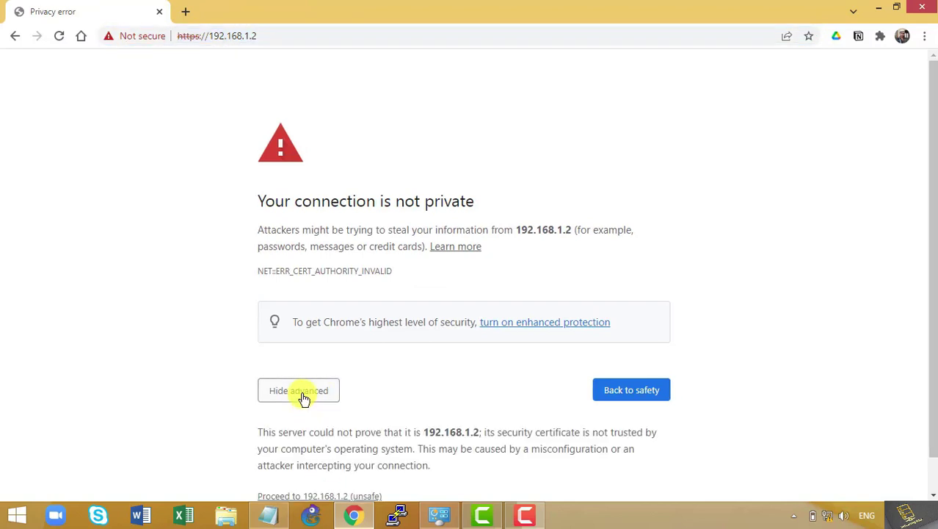
pyautogui.scroll(-1, 301, 462)
pyautogui.click(304, 457)
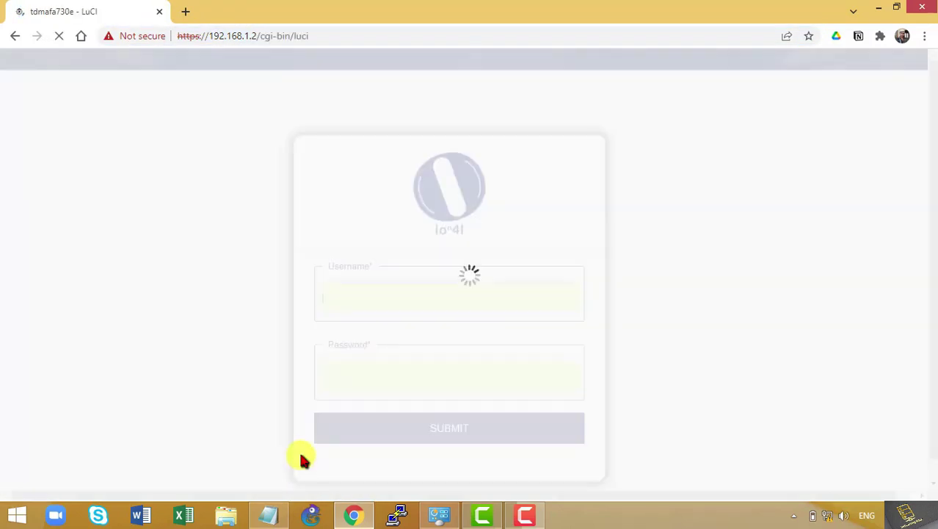
pyautogui.write('admin')
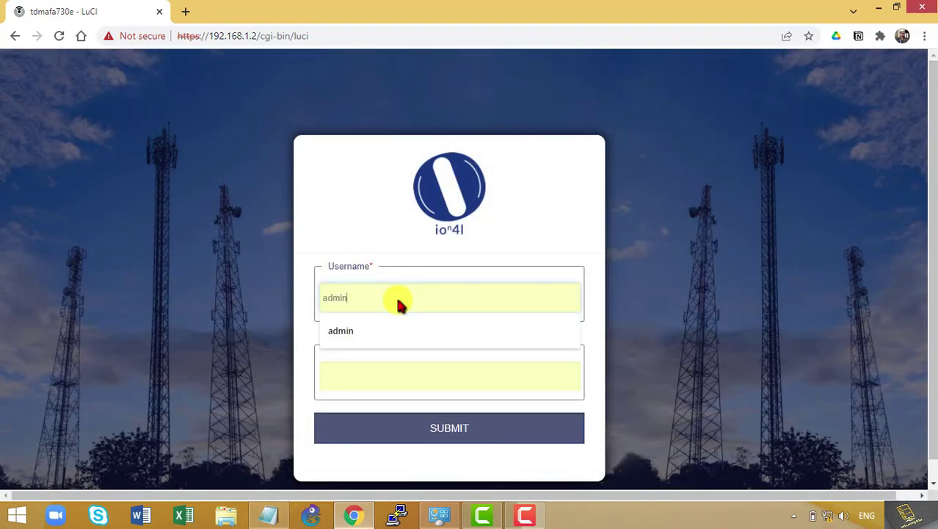
pyautogui.press('Tab')
pyautogui.press('Return')
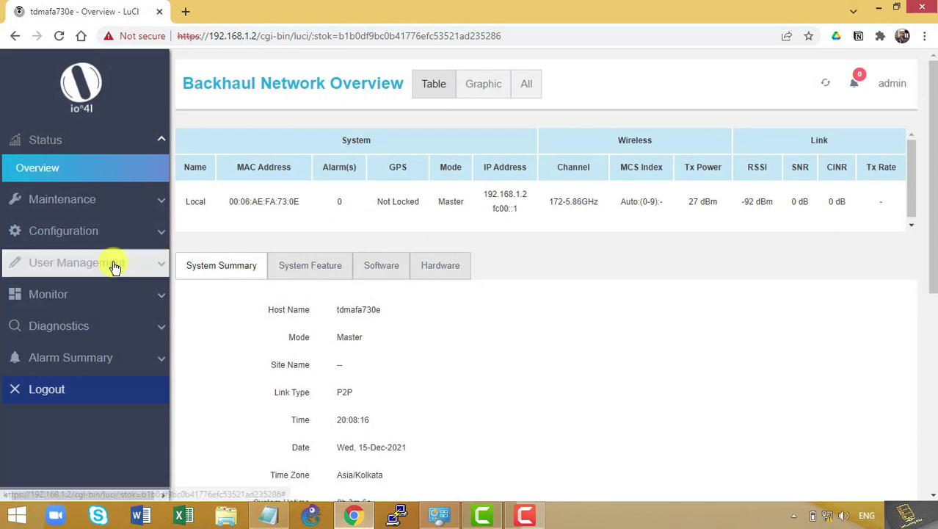
# Under Configuration > TDMA, set Mode to Slave and run Scan 5G Radio
pyautogui.click(83, 231)
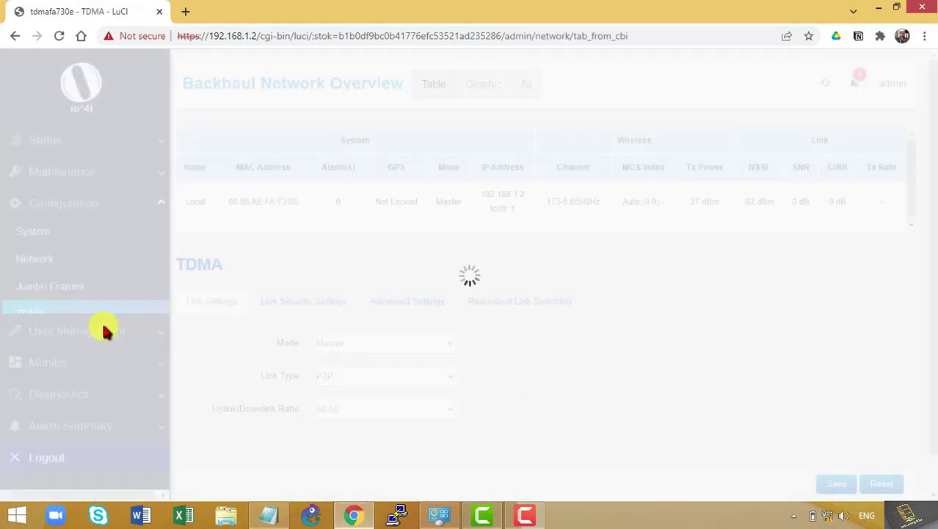
pyautogui.click(361, 342)
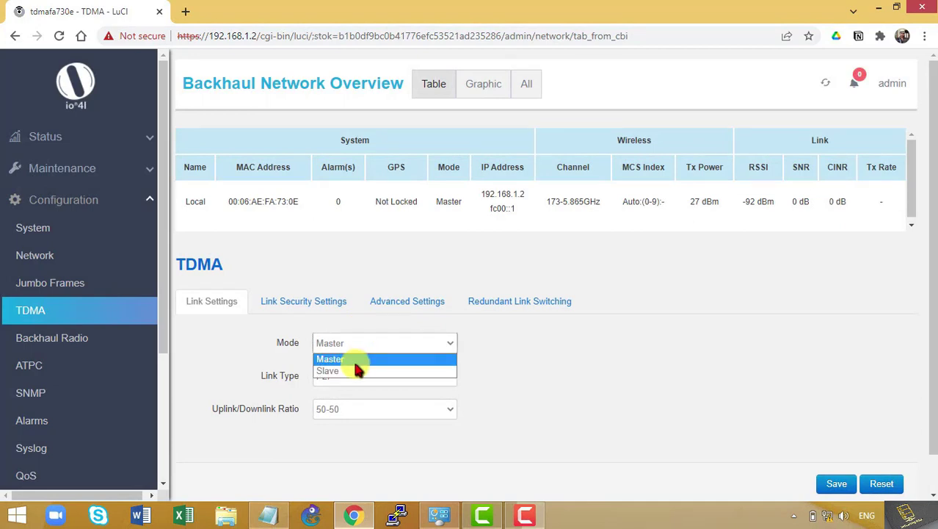
pyautogui.click(359, 370)
pyautogui.click(580, 362)
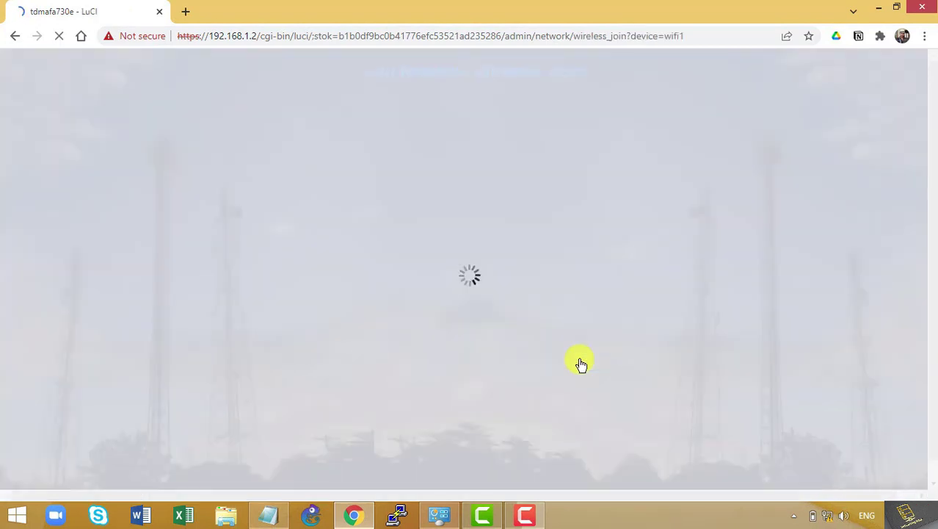
# Find MAC 00:06:AE:FD:8F:E7 from the notes in the scan results and join 0006aefd8fe7
pyautogui.click(269, 513)
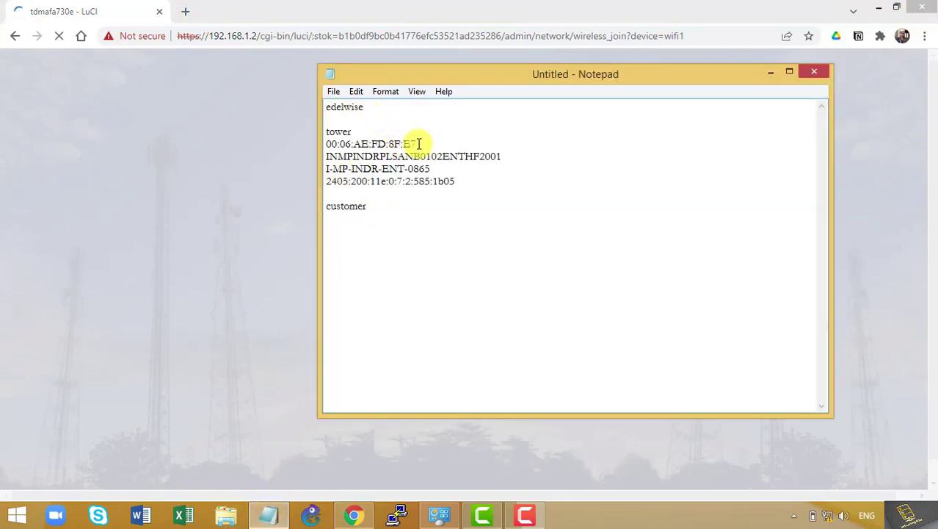
pyautogui.moveTo(417, 144); pyautogui.dragTo(321, 142)
pyautogui.hotkey('ctrl', 'c')
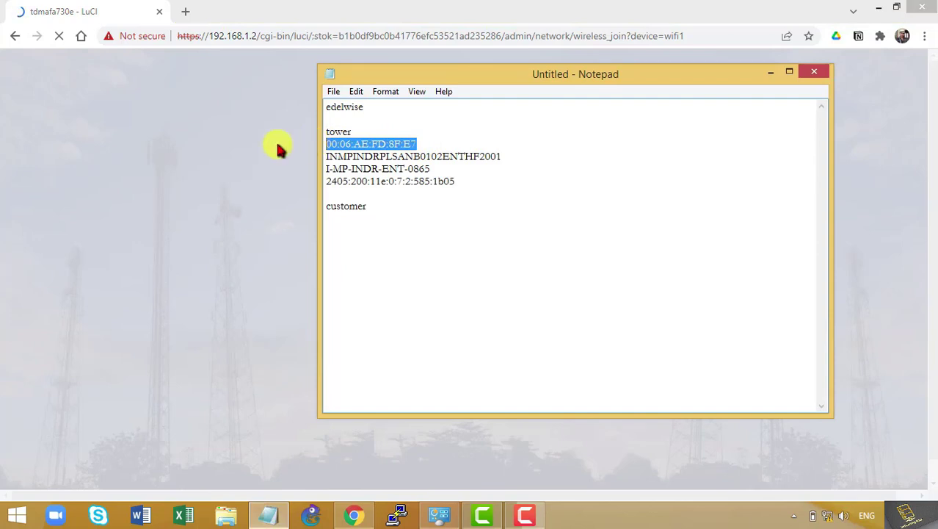
pyautogui.click(235, 80)
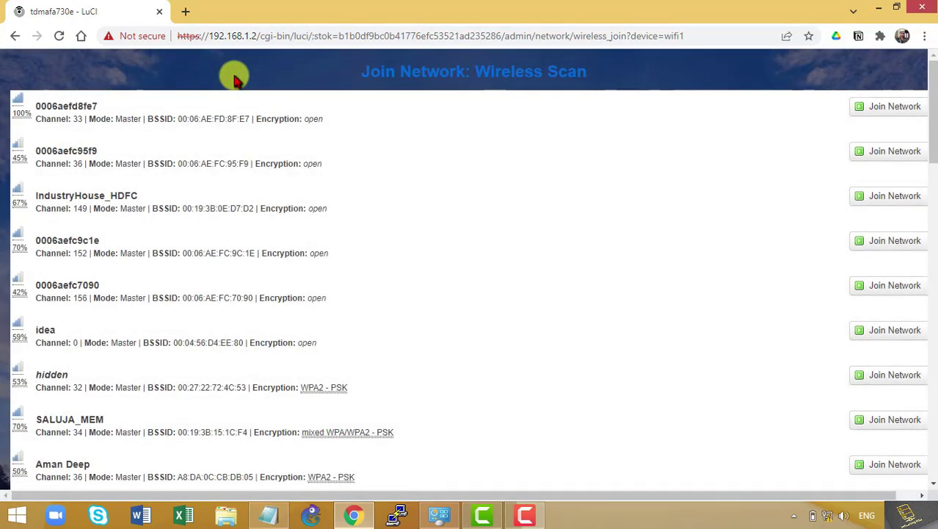
pyautogui.hotkey('ctrl', 'f')
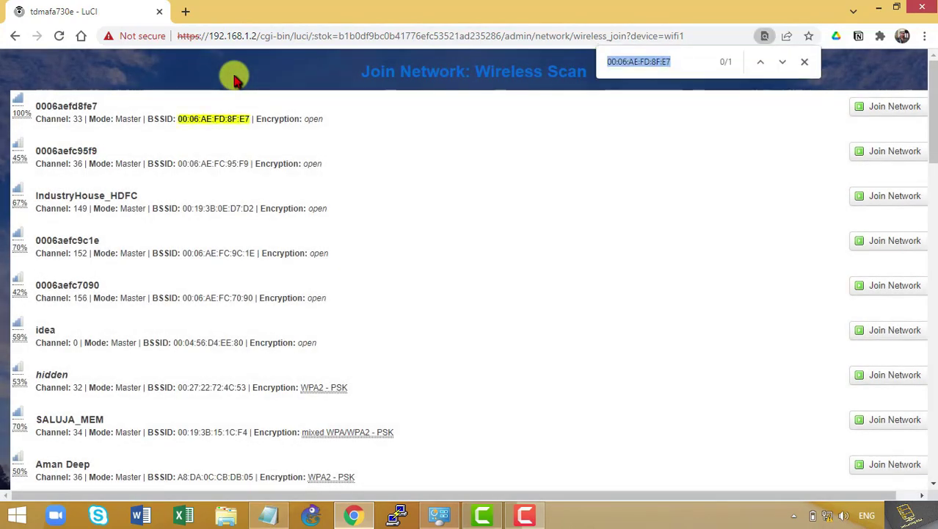
pyautogui.hotkey('ctrl', 'v')
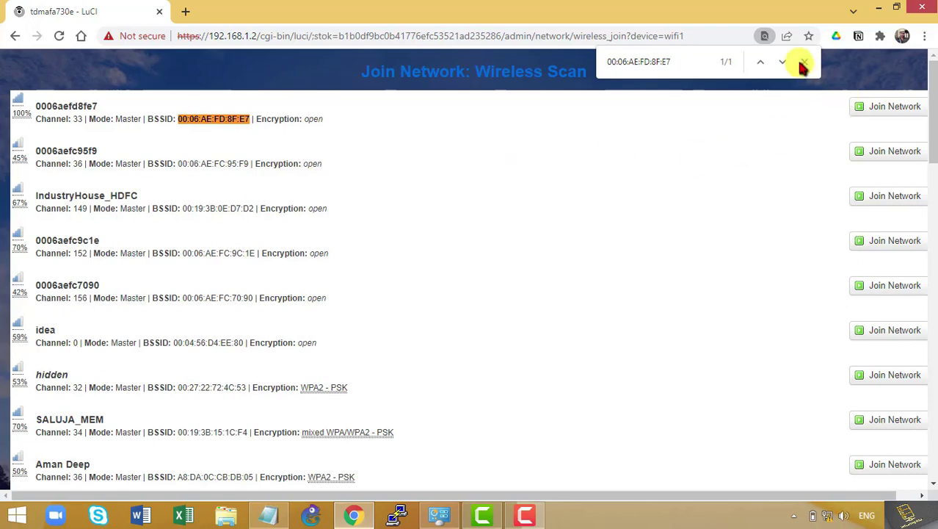
pyautogui.click(804, 62)
pyautogui.click(900, 106)
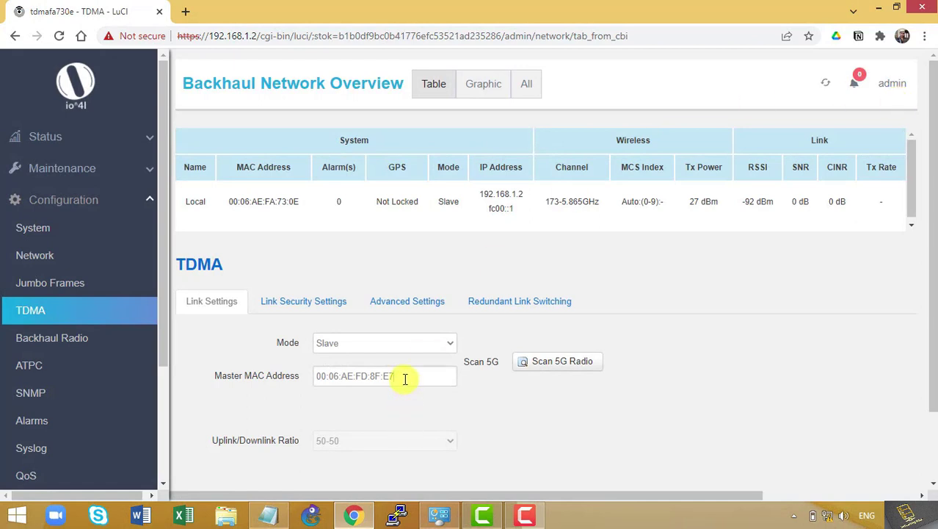
# Save the Slave link settings with master MAC 00:06:AE:FD:8F:E7
pyautogui.moveTo(405, 379); pyautogui.dragTo(260, 376)
pyautogui.click(505, 395)
pyautogui.scroll(-2, 507, 395)
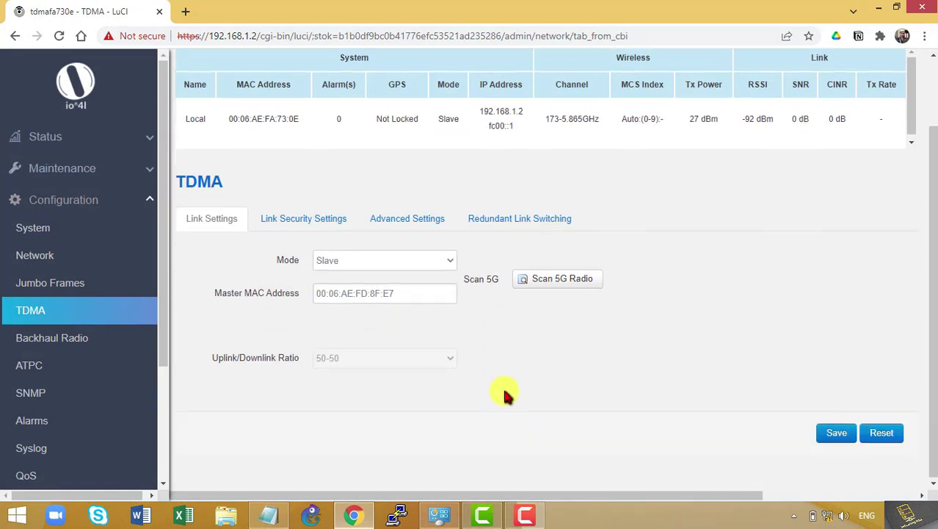
pyautogui.click(834, 435)
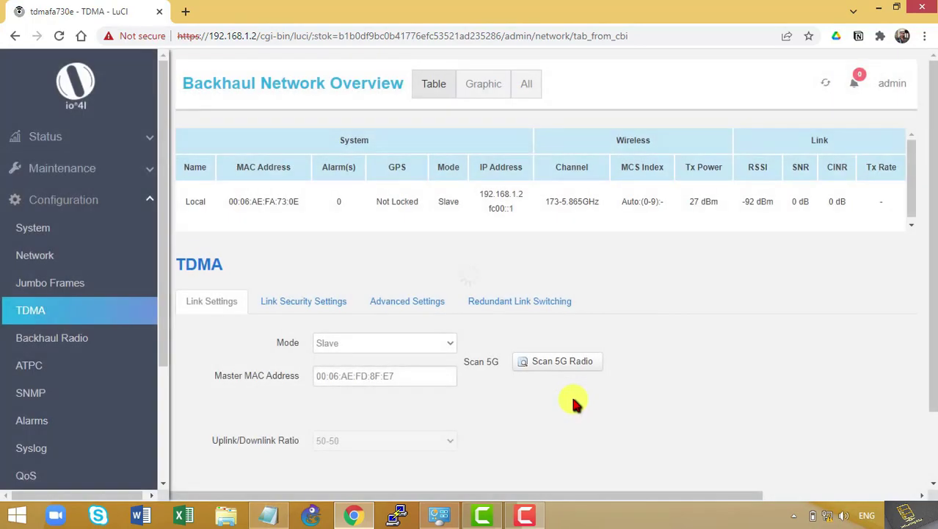
# Check the overview's Peer row shows 192.168.1.1 and open that peer address link
pyautogui.scroll(-1, 717, 230)
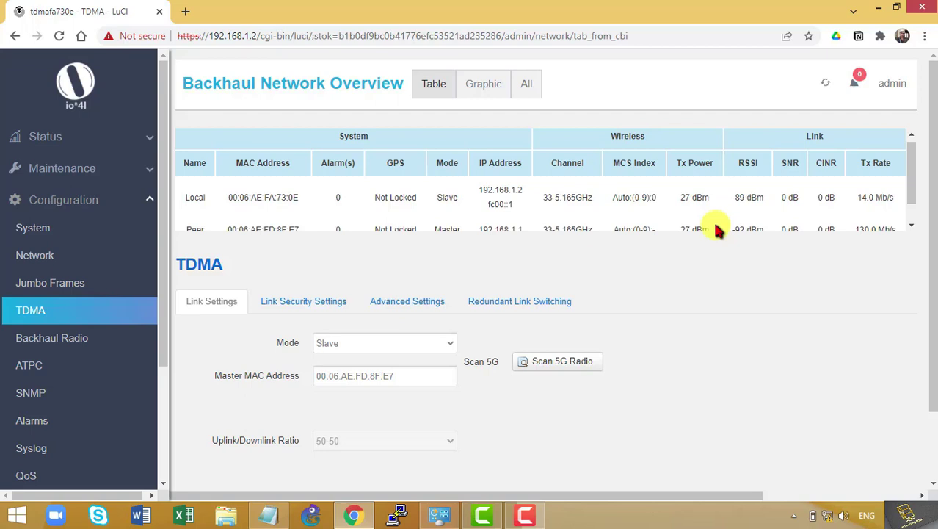
pyautogui.scroll(-1, 718, 230)
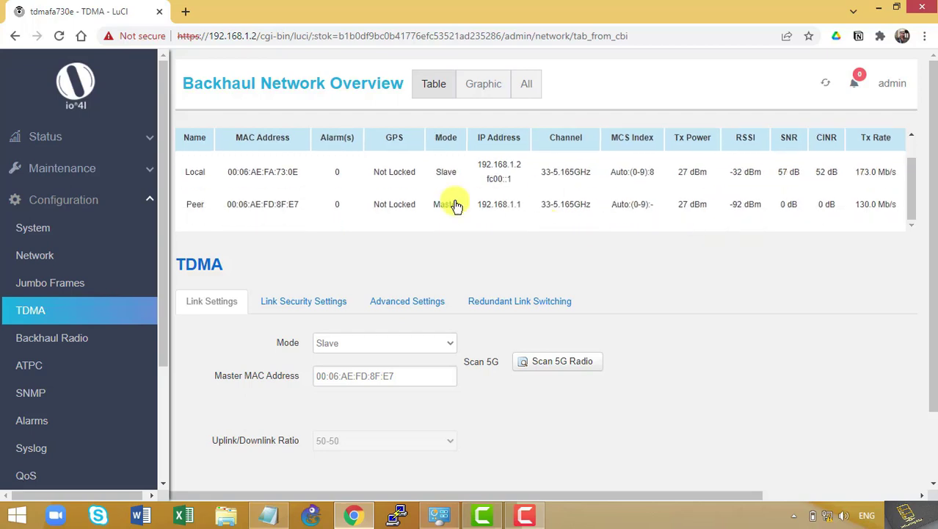
pyautogui.moveTo(479, 166); pyautogui.dragTo(517, 166)
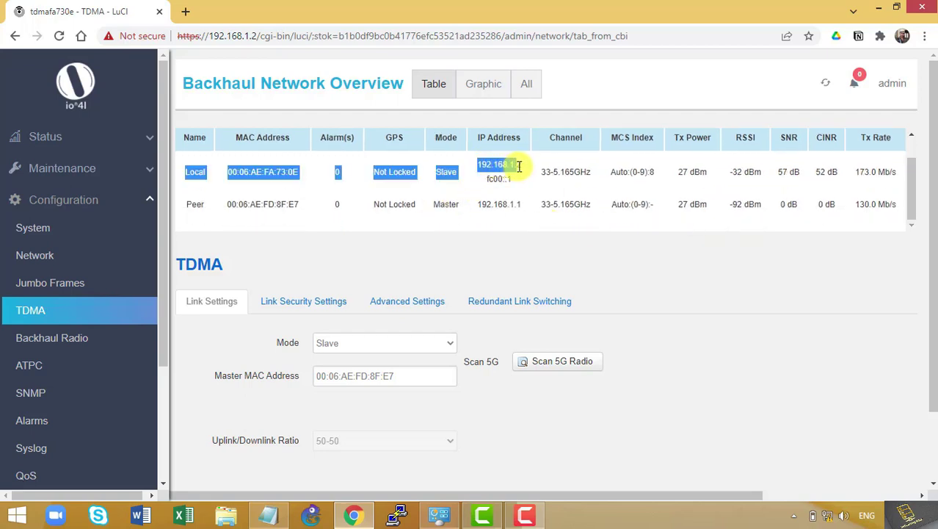
pyautogui.click(476, 205)
pyautogui.moveTo(479, 205); pyautogui.dragTo(505, 212)
pyautogui.click(505, 212)
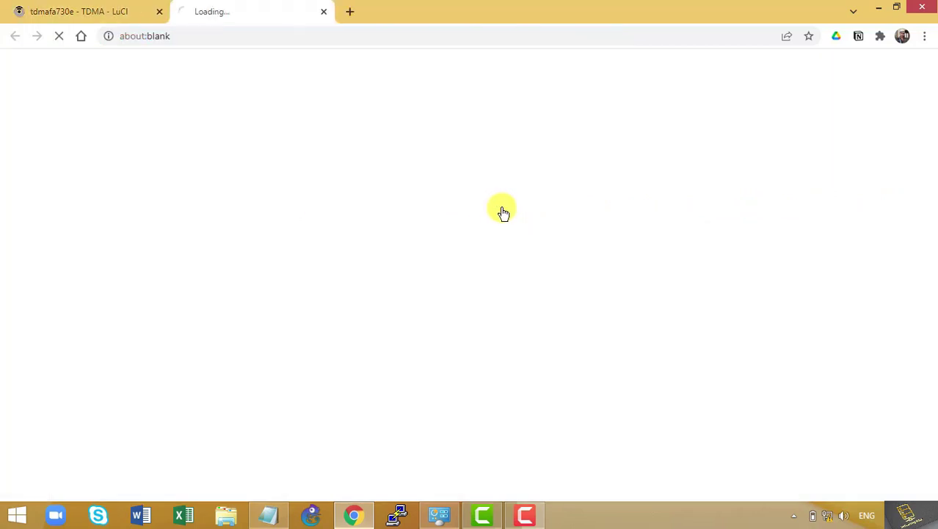
# Load the peer radio at 192.168.1.1 in a fresh tab
pyautogui.click(323, 13)
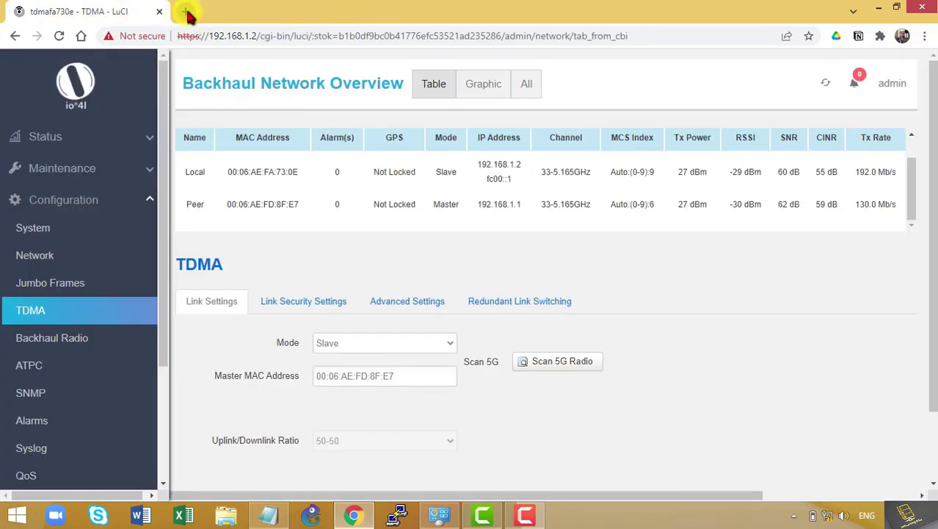
pyautogui.click(188, 11)
pyautogui.write('192.')
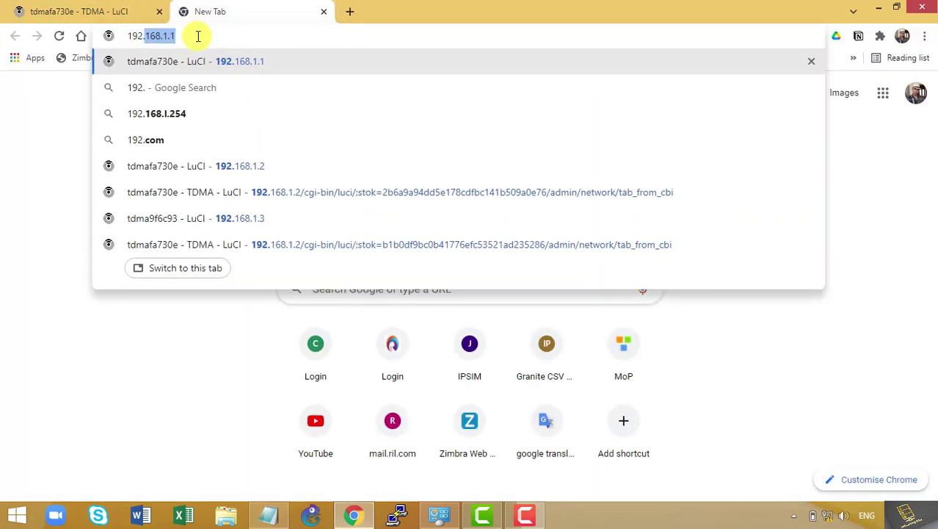
pyautogui.write('168.1.1')
pyautogui.press('Return')
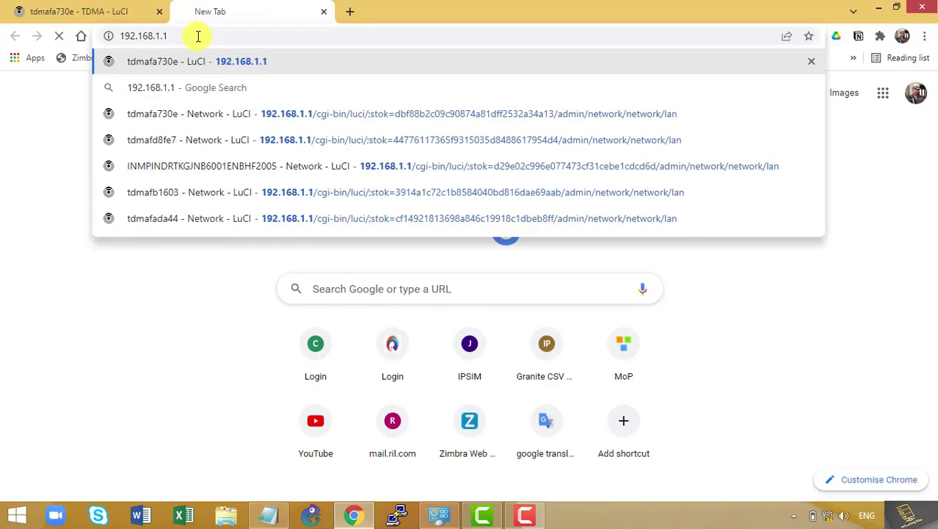
pyautogui.click(115, 12)
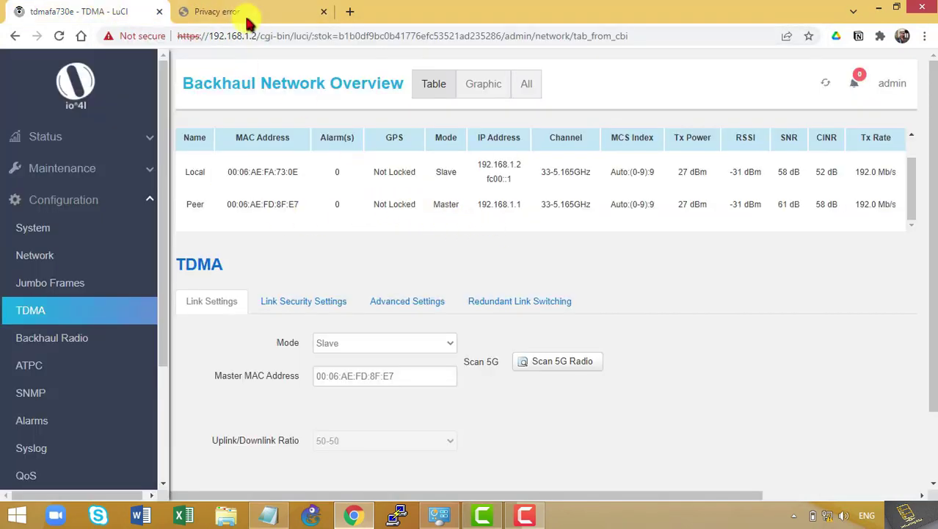
pyautogui.click(247, 16)
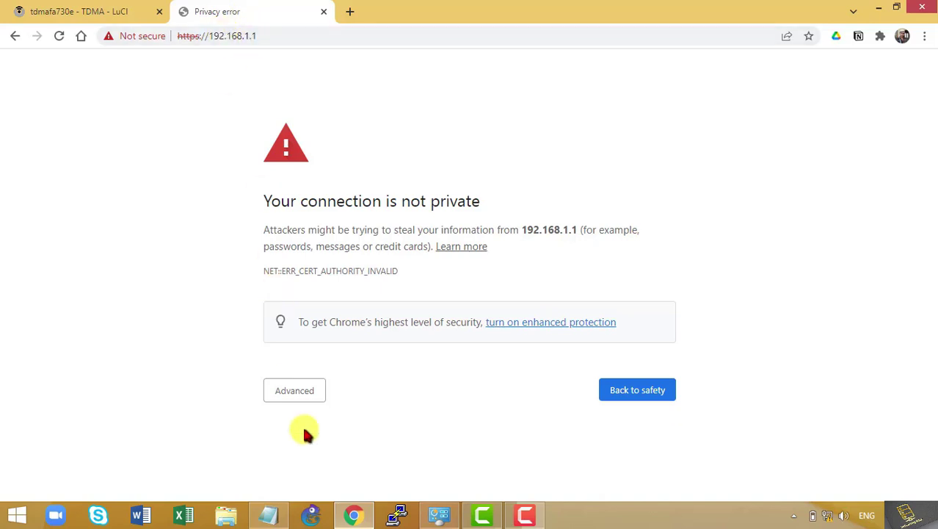
# Proceed past the certificate warning and enter the administrator username on the login page
pyautogui.click(304, 391)
pyautogui.scroll(-1, 311, 451)
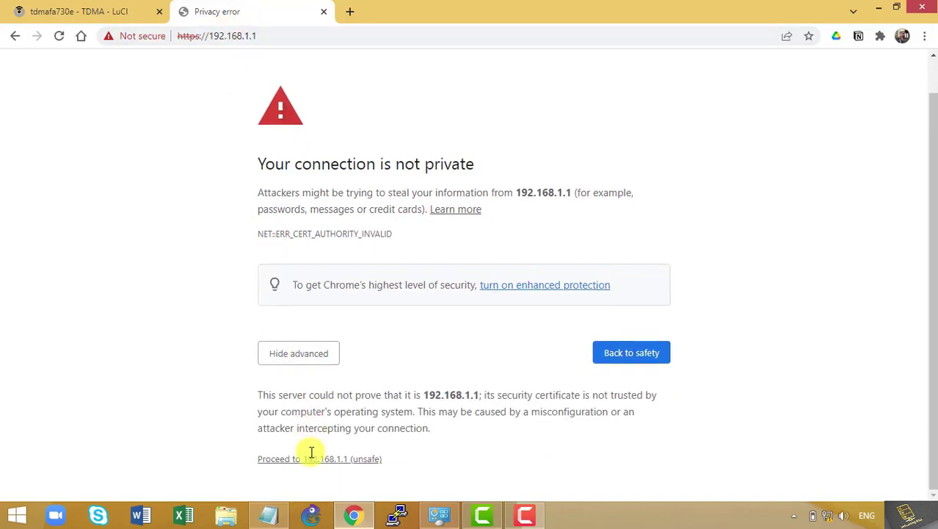
pyautogui.click(312, 460)
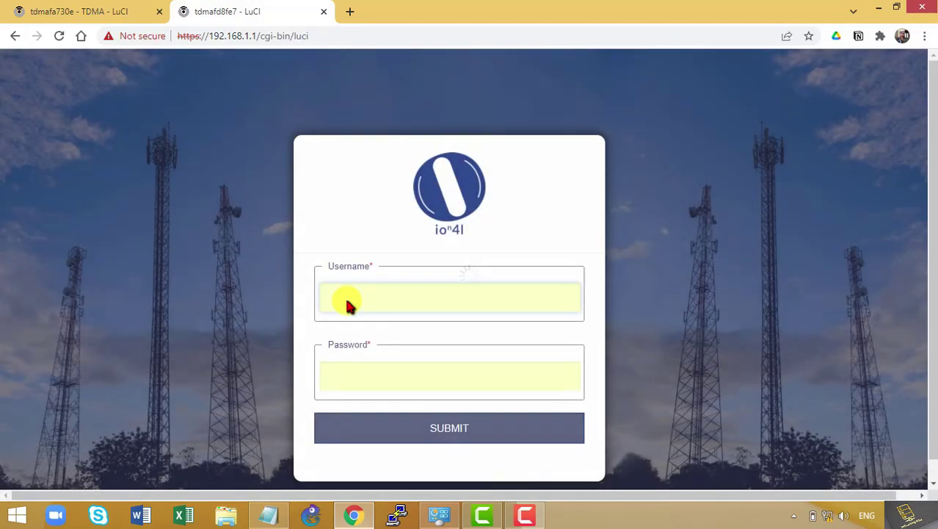
pyautogui.click(348, 299)
pyautogui.write('admin')
pyautogui.press('Tab')
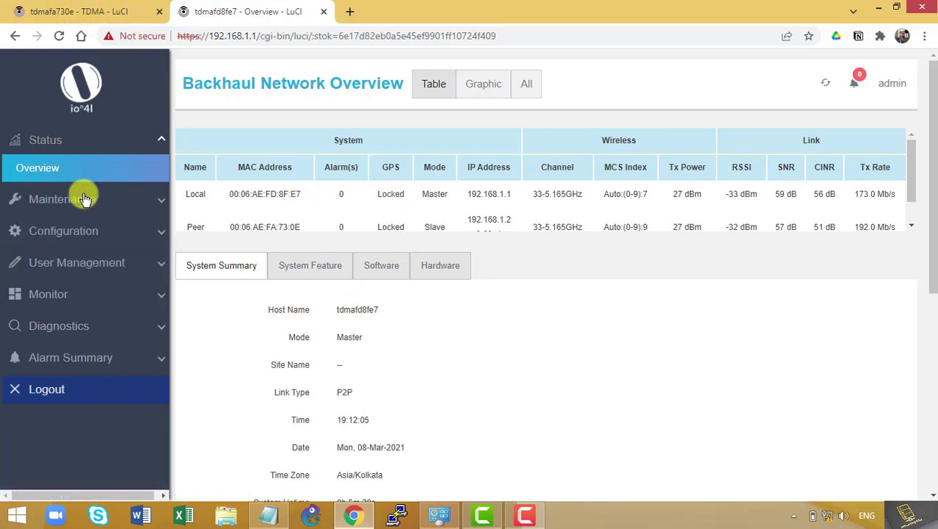
# Edit the master radio's LAN interface and change its protocol from DHCP client to Static address
pyautogui.click(83, 229)
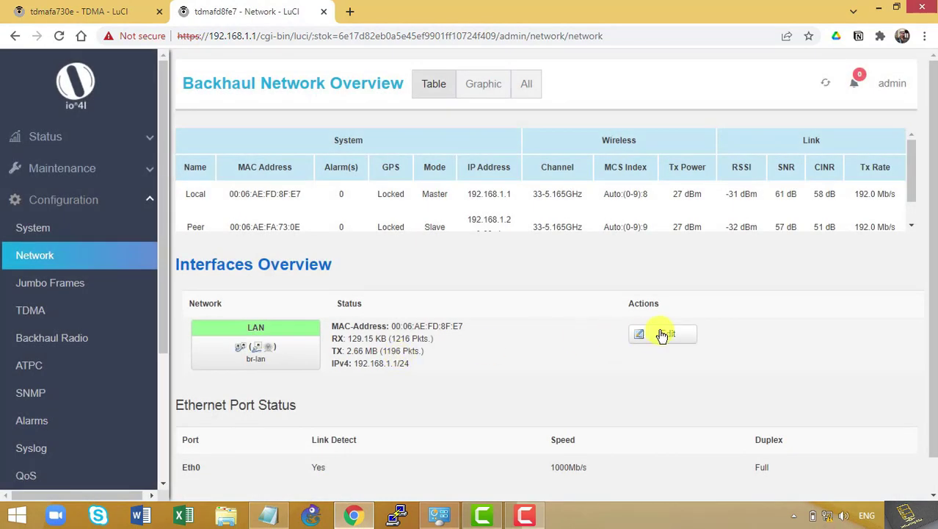
pyautogui.click(662, 335)
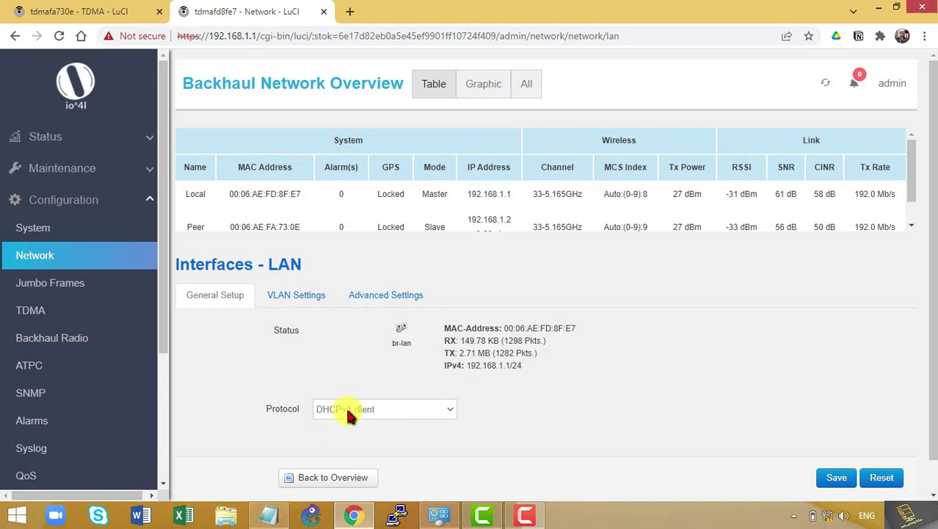
pyautogui.click(349, 415)
pyautogui.click(348, 431)
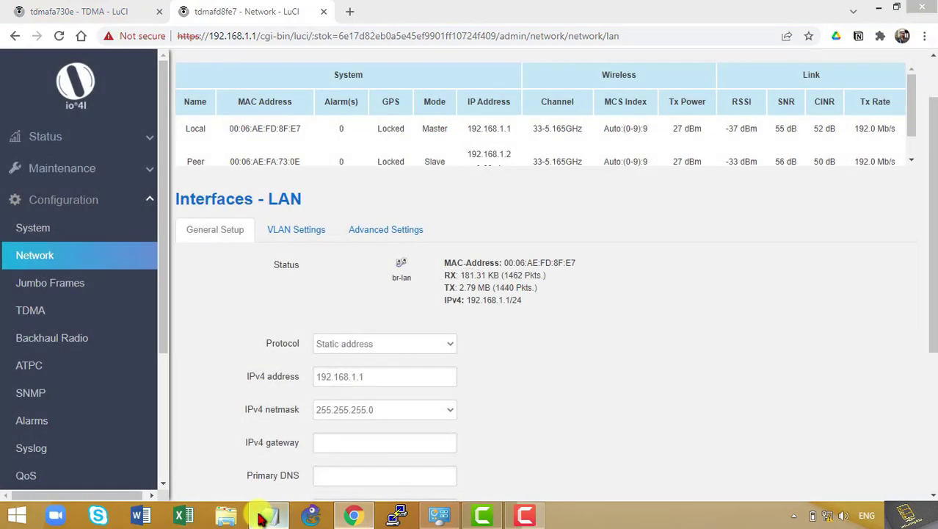
pyautogui.click(262, 517)
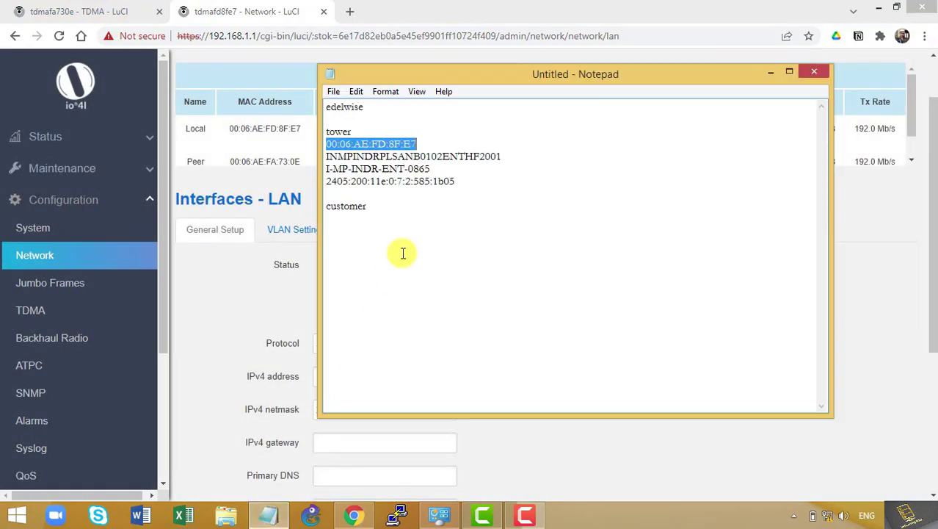
# Set the LAN IPv6 address to 2405:200:11e:0:7:2:585:1b04 with prefix length 122
pyautogui.doubleClick(435, 183)
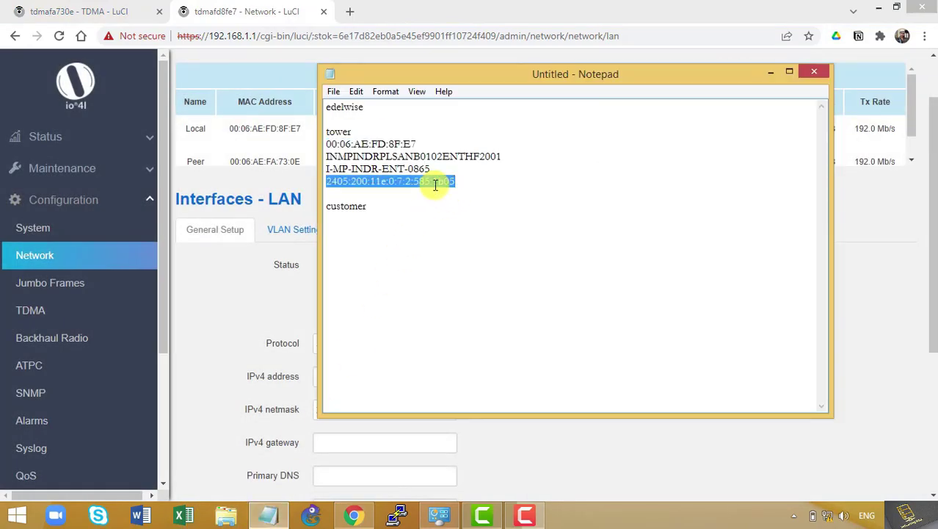
pyautogui.hotkey('alt', 'Tab')
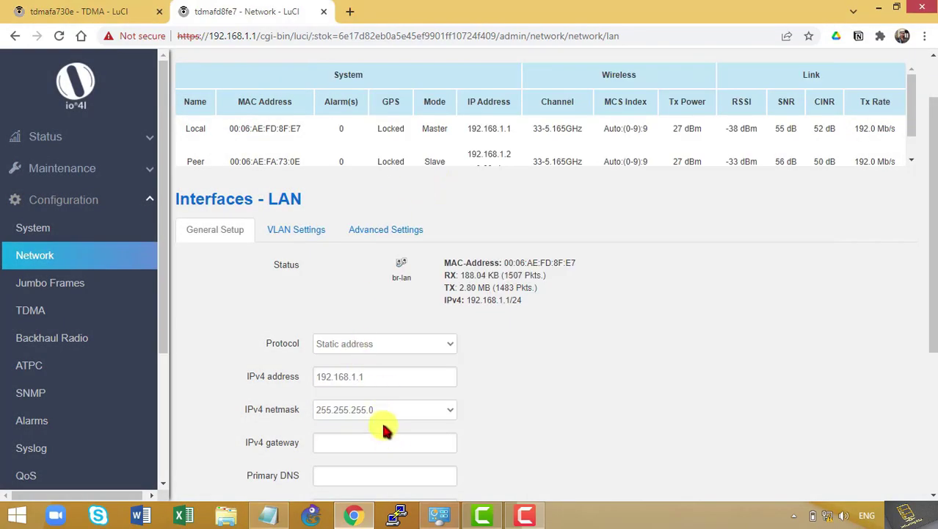
pyautogui.scroll(-3, 383, 424)
pyautogui.tripleClick(343, 301)
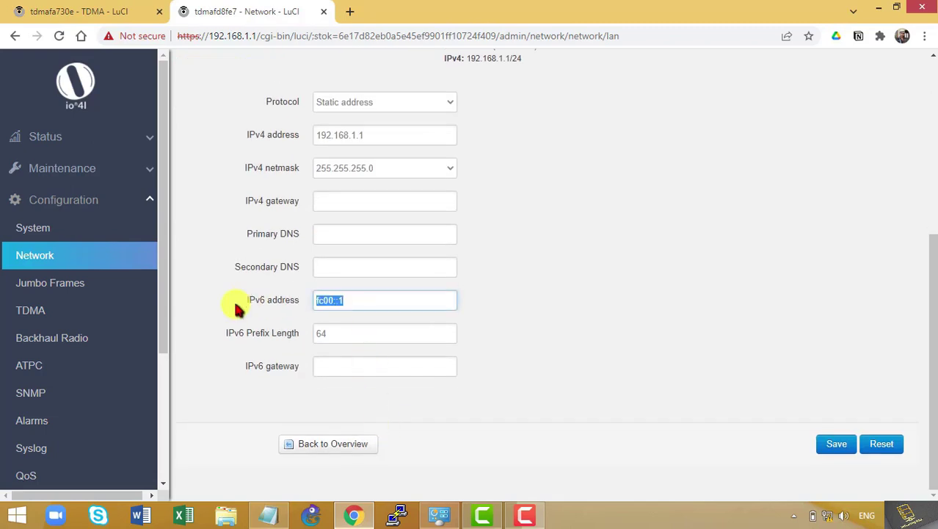
pyautogui.write('2405:200:11e:0:7:2:585:1b05')
pyautogui.press('BackSpace')
pyautogui.write('4')
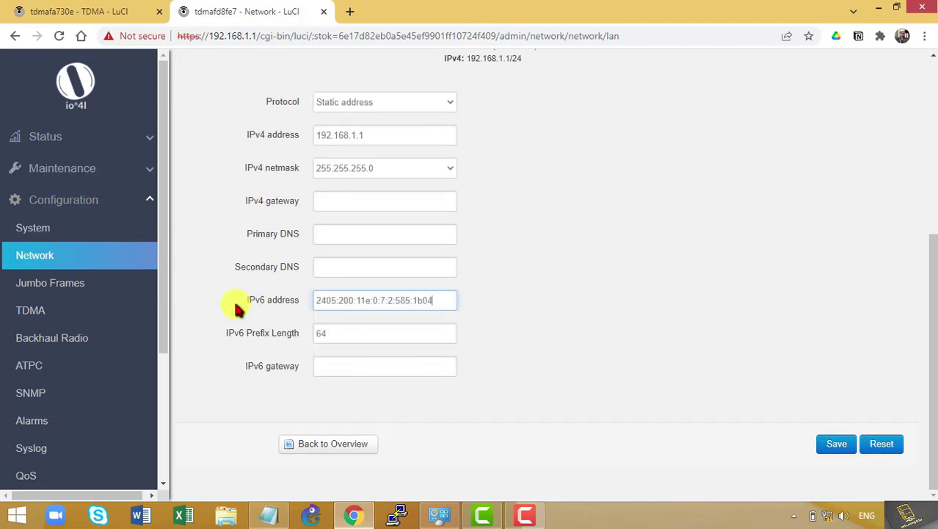
pyautogui.press('Tab')
pyautogui.write('122')
# Set the IPv6 gateway to 2405:200:11e:0:7:2:585:1b03 and save
pyautogui.press('Tab')
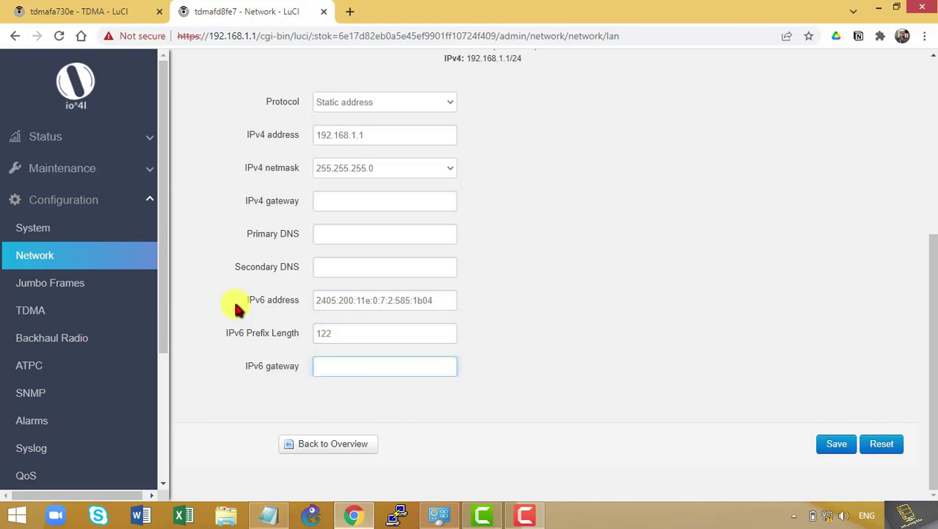
pyautogui.write('2405:200:11e:0:7:2:585:1b04')
pyautogui.press('BackSpace')
pyautogui.write('3')
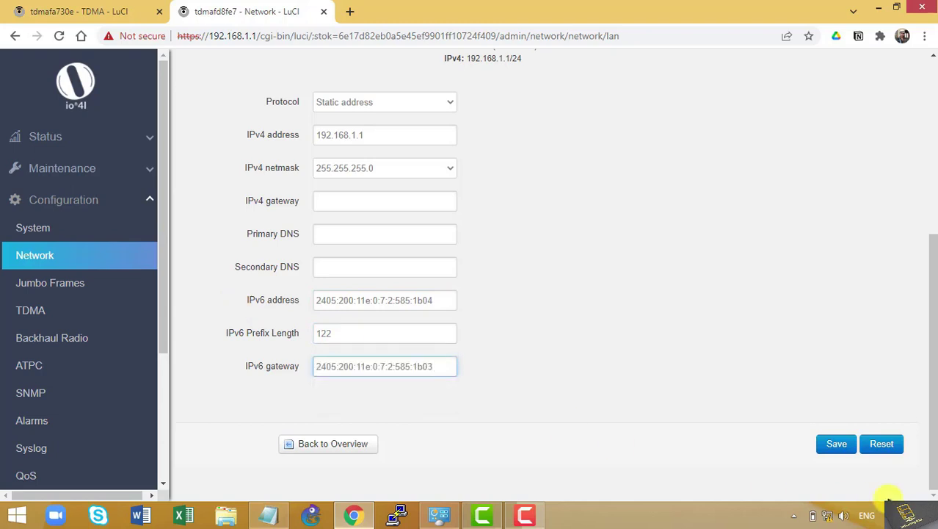
pyautogui.click(837, 443)
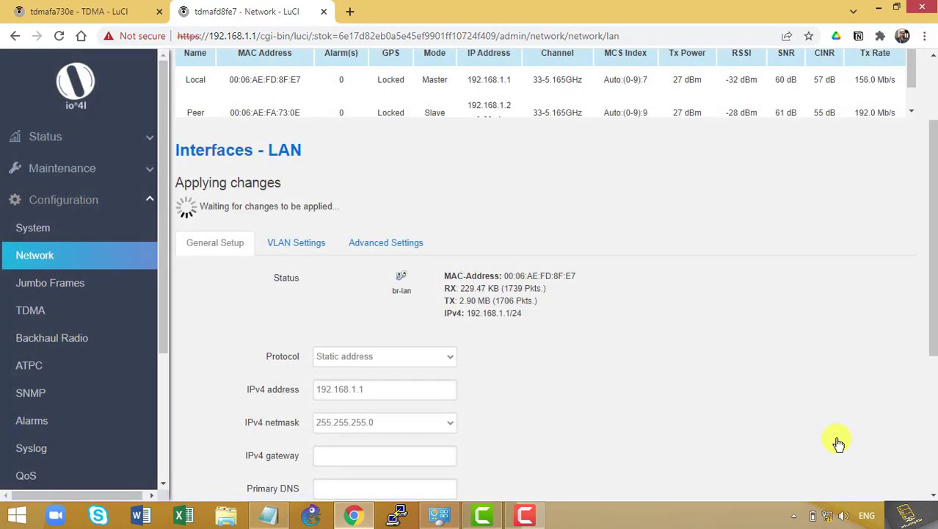
# Verify the master radio shows IPv6 2405:200:11e:0:7:2:585:1b04/122 while the peer still has fc00::1
pyautogui.scroll(2, 394, 169)
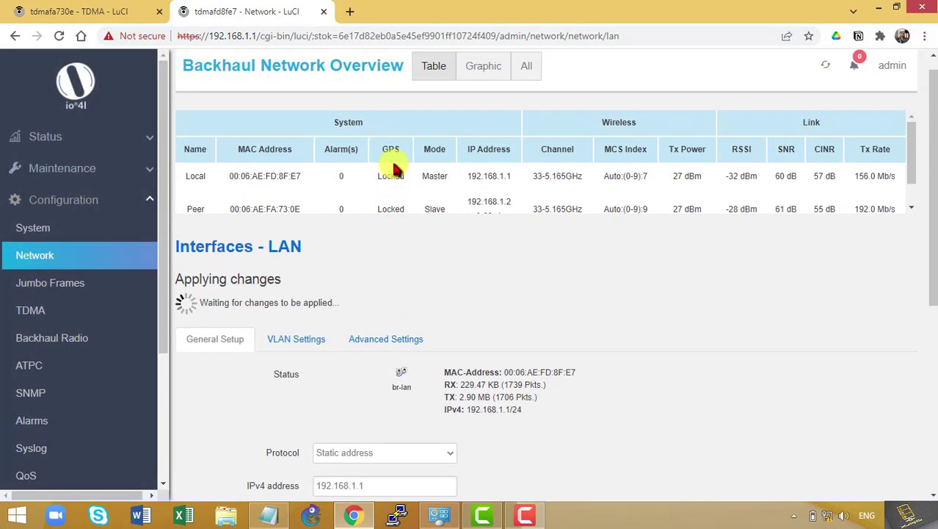
pyautogui.click(473, 175)
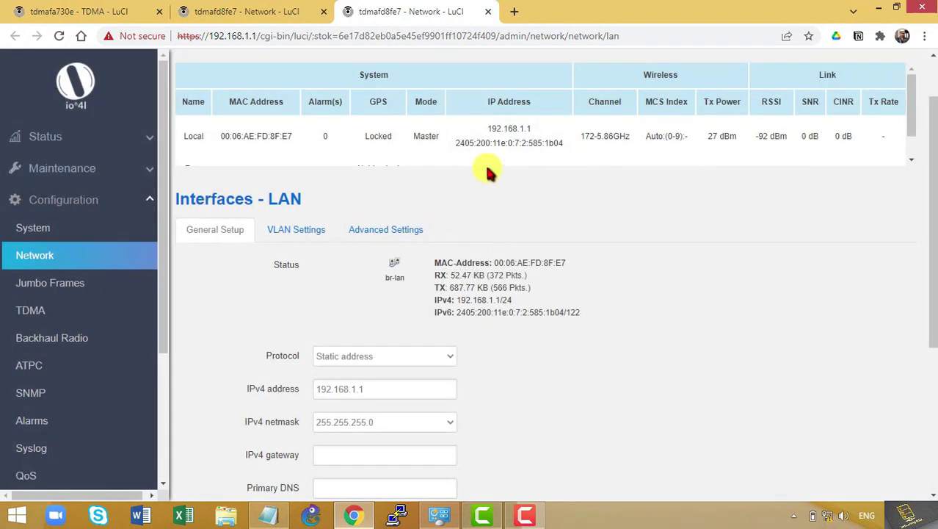
pyautogui.scroll(-1, 470, 177)
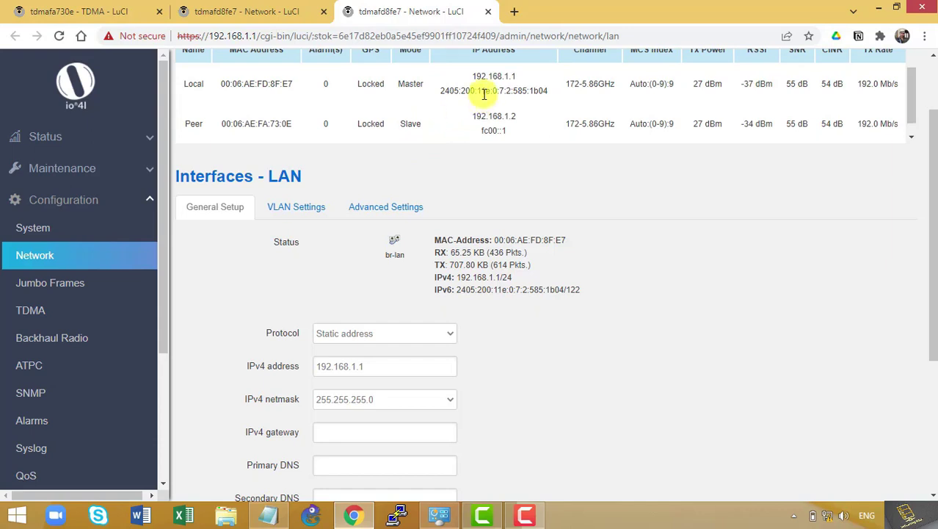
pyautogui.moveTo(466, 89); pyautogui.dragTo(547, 91)
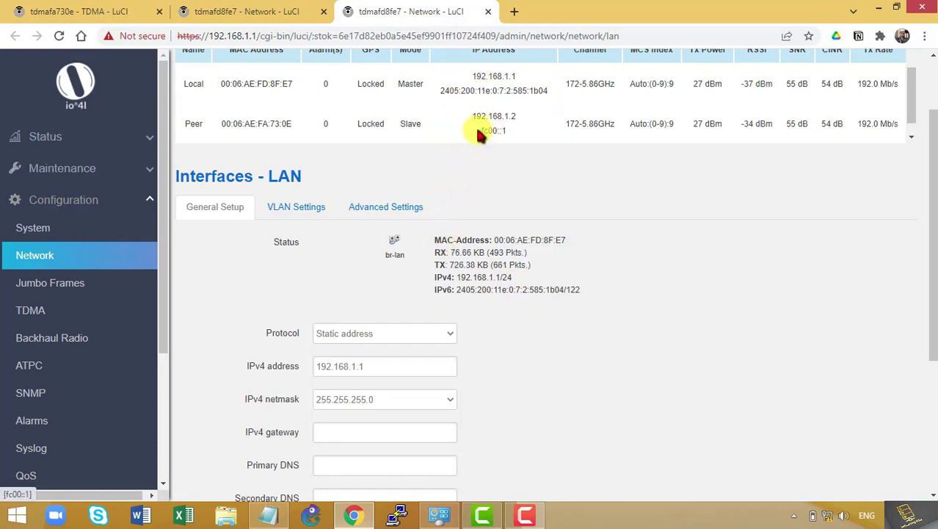
pyautogui.moveTo(469, 130); pyautogui.dragTo(505, 130)
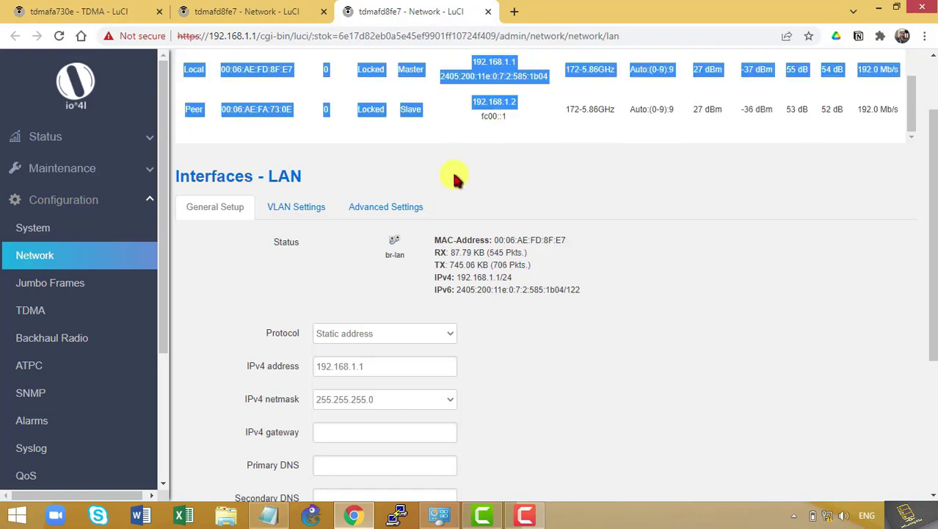
pyautogui.hotkey('ctrl', 'shift', 'Tab')
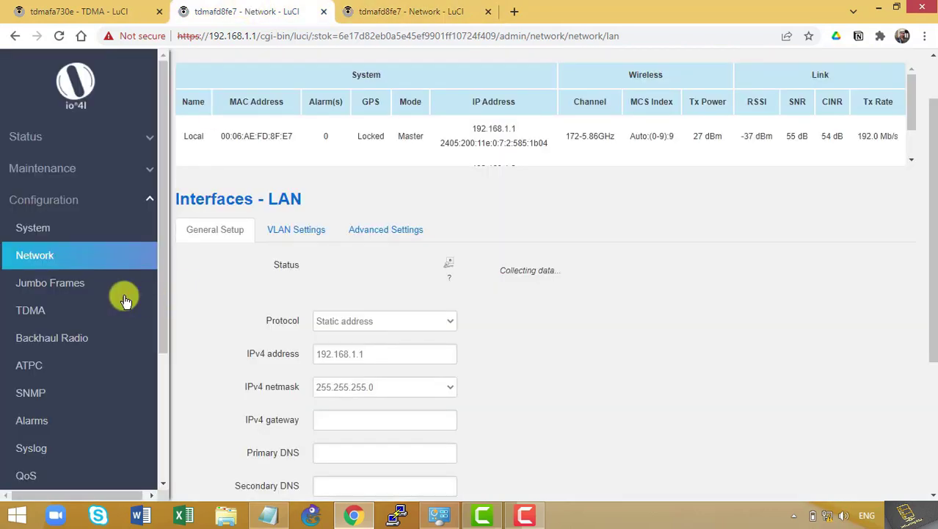
pyautogui.scroll(-1, 367, 309)
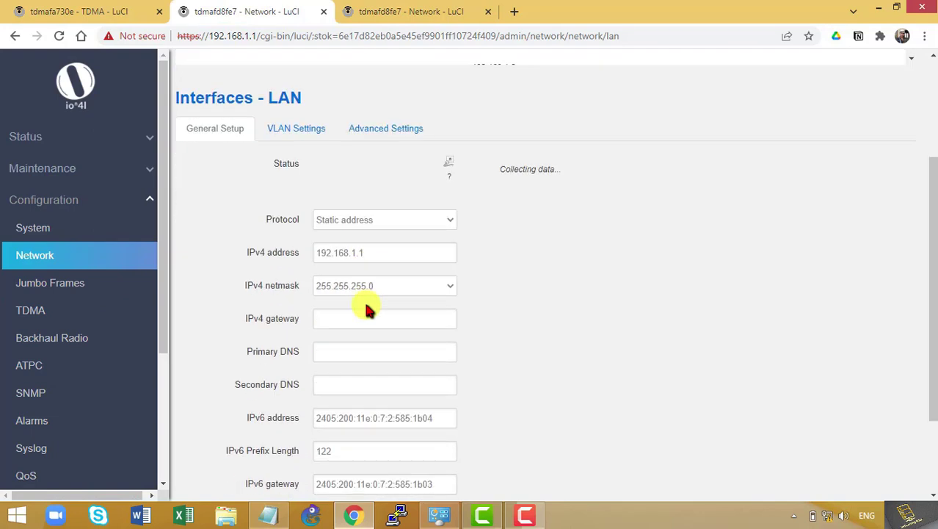
pyautogui.scroll(-1, 366, 308)
pyautogui.scroll(1, 304, 213)
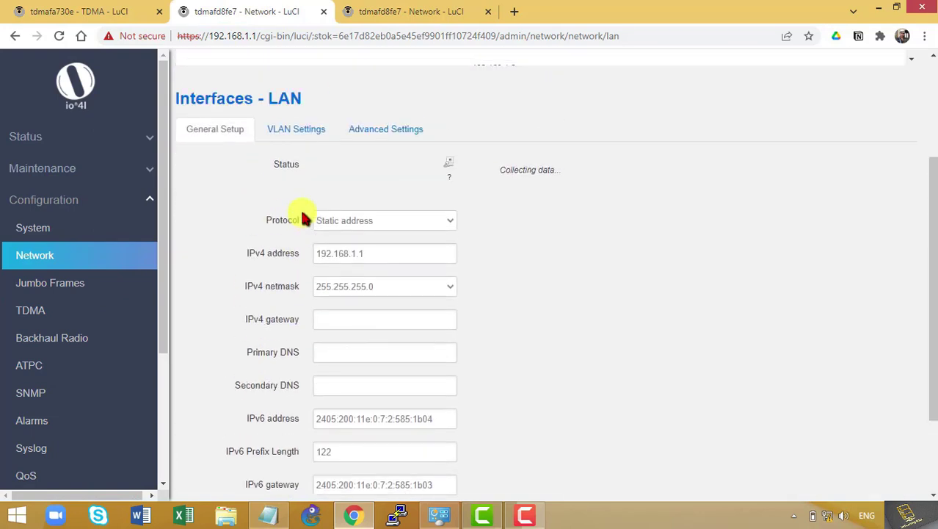
# Close the duplicate tab and open the 192.168.1.2 slave radio's LAN interface settings
pyautogui.click(324, 11)
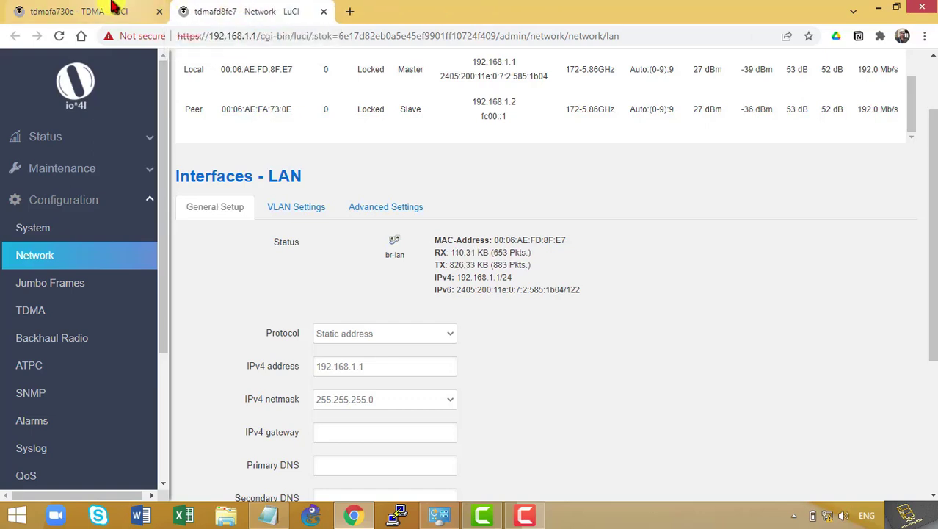
pyautogui.click(116, 13)
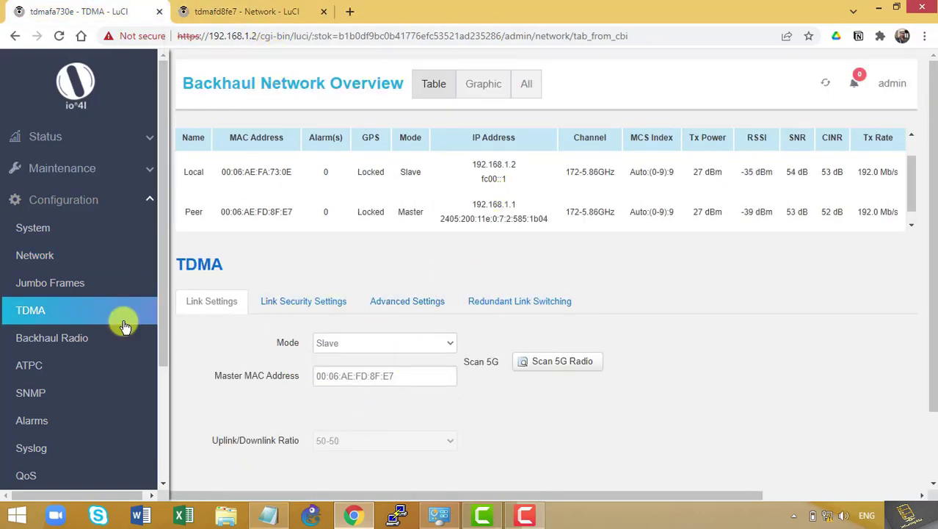
pyautogui.click(61, 266)
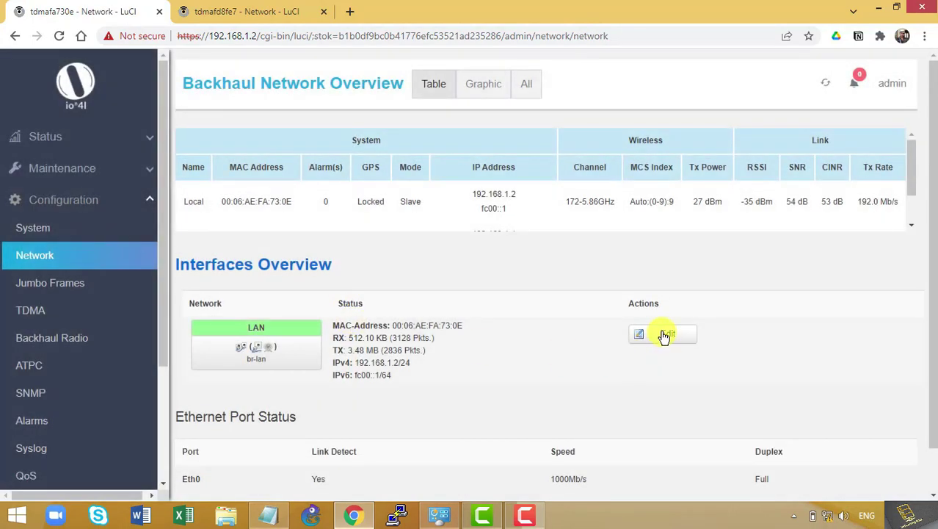
pyautogui.click(664, 334)
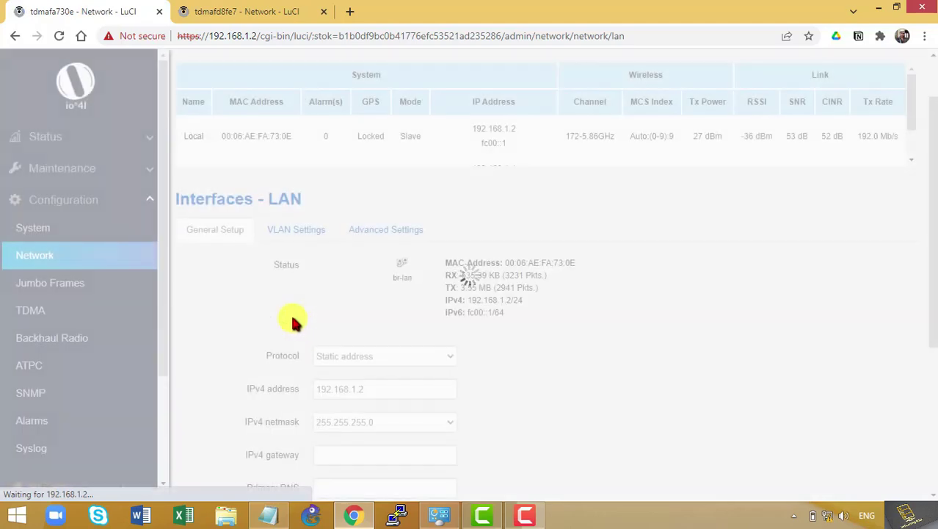
pyautogui.scroll(-3, 377, 320)
# Set LAN IPv6 2405:200:11e:0:7:2:585:1b05/122 with gateway 2405:200:11e:0:7:2:585:1b03 and save
pyautogui.moveTo(377, 298); pyautogui.dragTo(184, 302)
pyautogui.write('2405:200:11e:0:7:2:585:1b05')
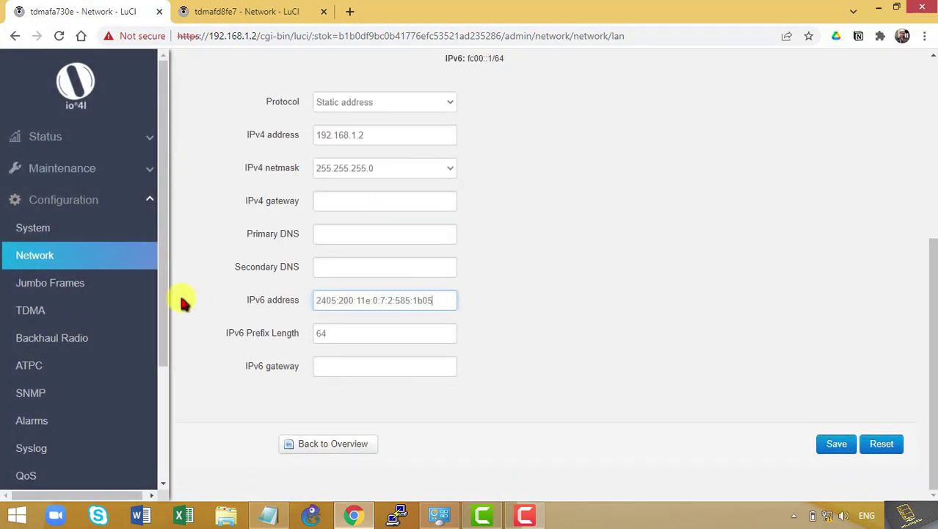
pyautogui.press('Tab')
pyautogui.write('122')
pyautogui.press('Tab')
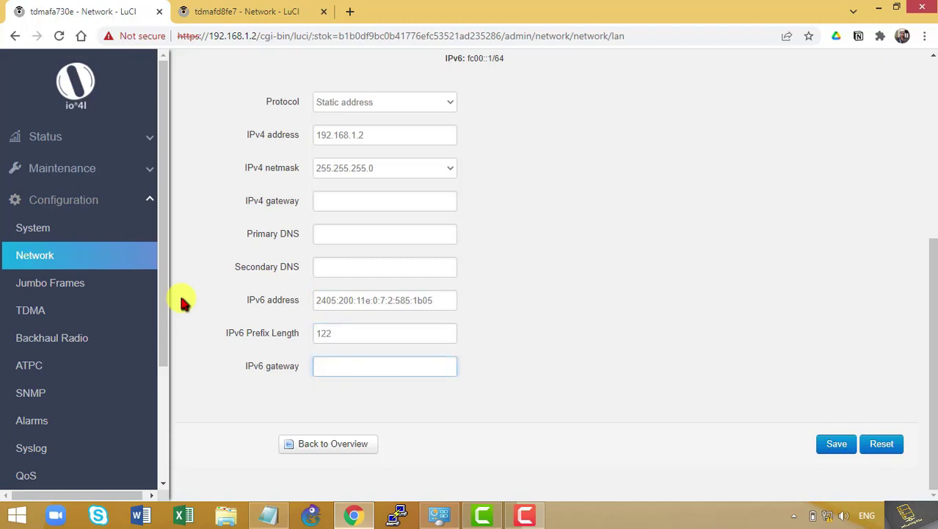
pyautogui.write('2405:200:11e:0:7:2:585:1b05')
pyautogui.press('BackSpace')
pyautogui.write('3')
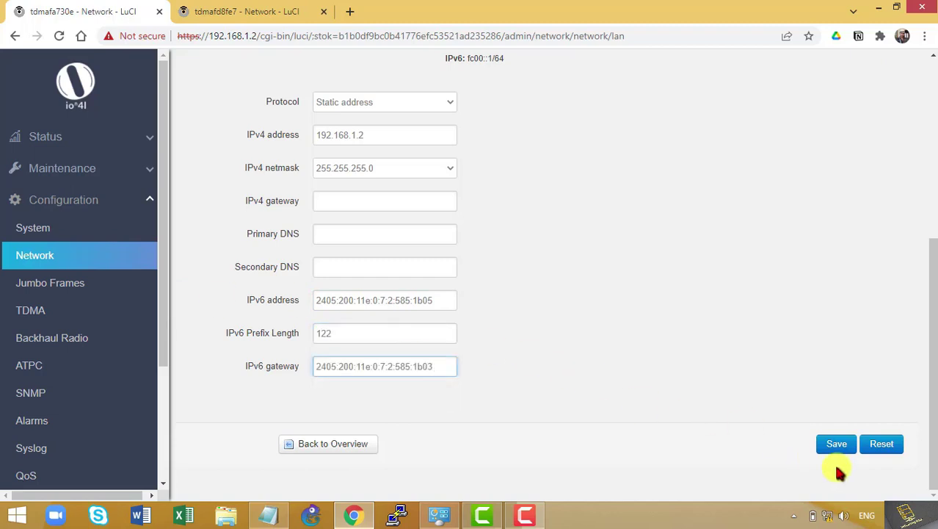
pyautogui.click(837, 443)
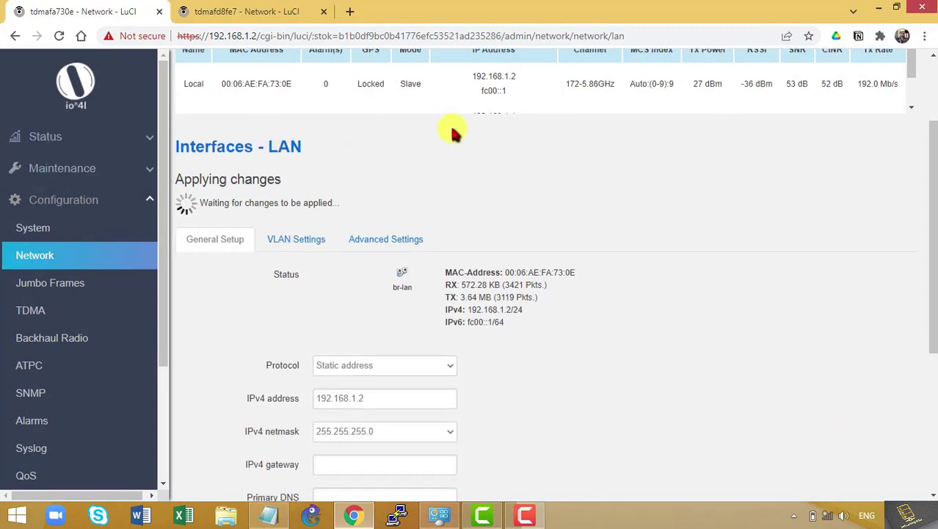
pyautogui.click(222, 11)
pyautogui.click(33, 11)
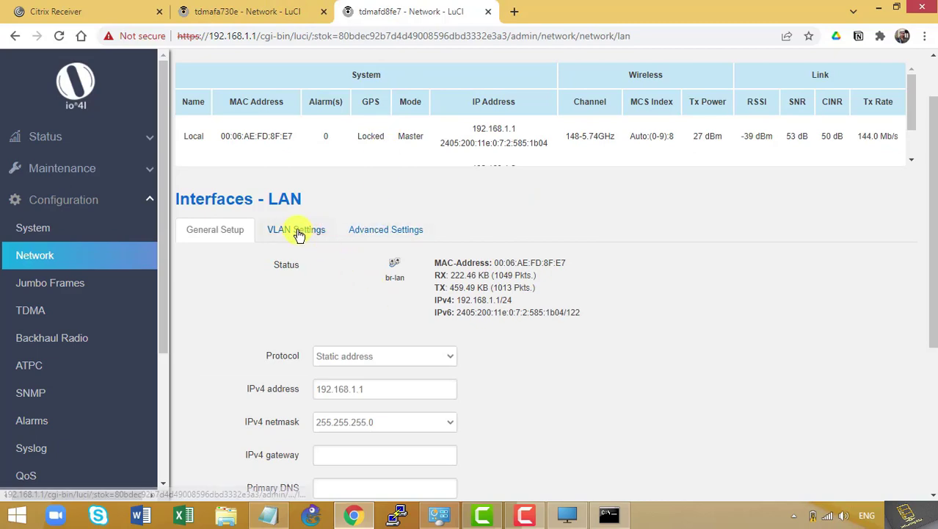
# Open the LAN VLAN settings page on both the master and slave radios
pyautogui.click(296, 229)
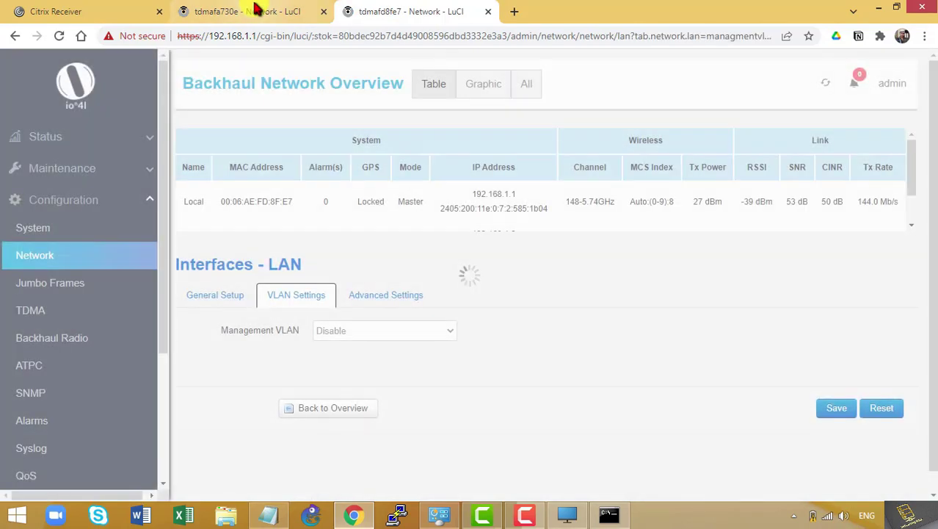
pyautogui.click(253, 11)
pyautogui.click(320, 226)
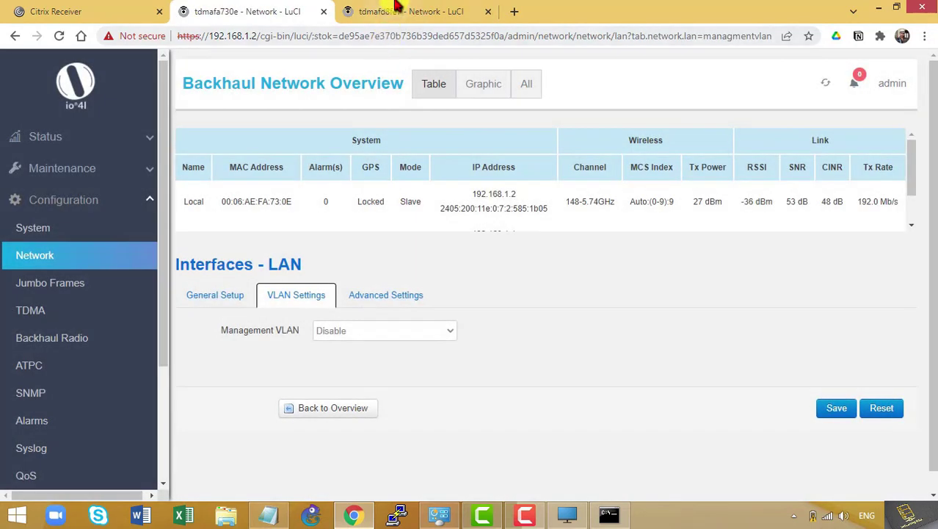
pyautogui.click(396, 10)
pyautogui.scroll(-1, 418, 151)
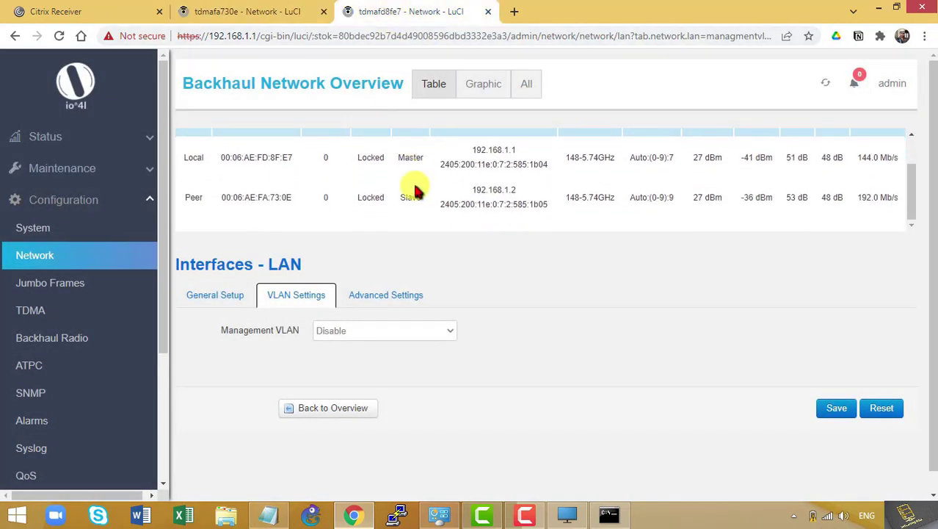
# Enable Management VLAN with VLAN ID 585 on the 192.168.1.1 radio and save
pyautogui.click(395, 331)
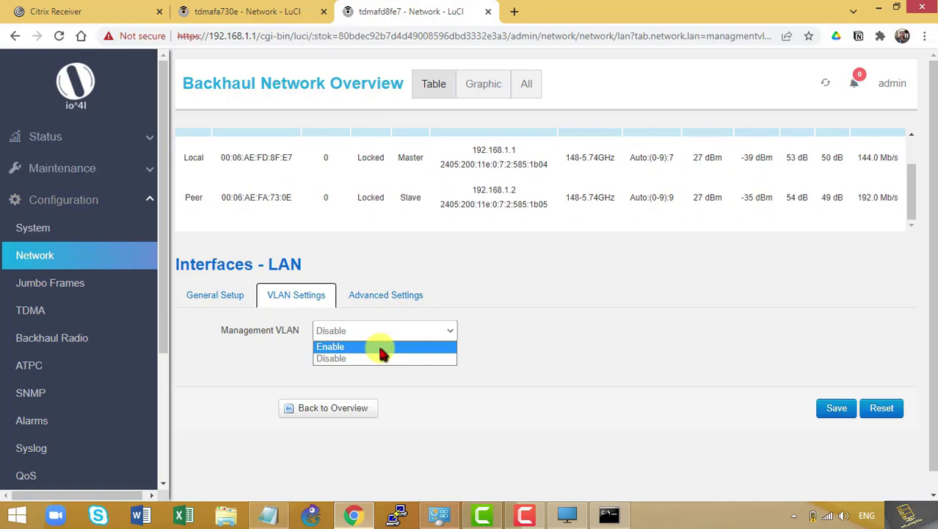
pyautogui.click(381, 347)
pyautogui.click(359, 361)
pyautogui.write('5')
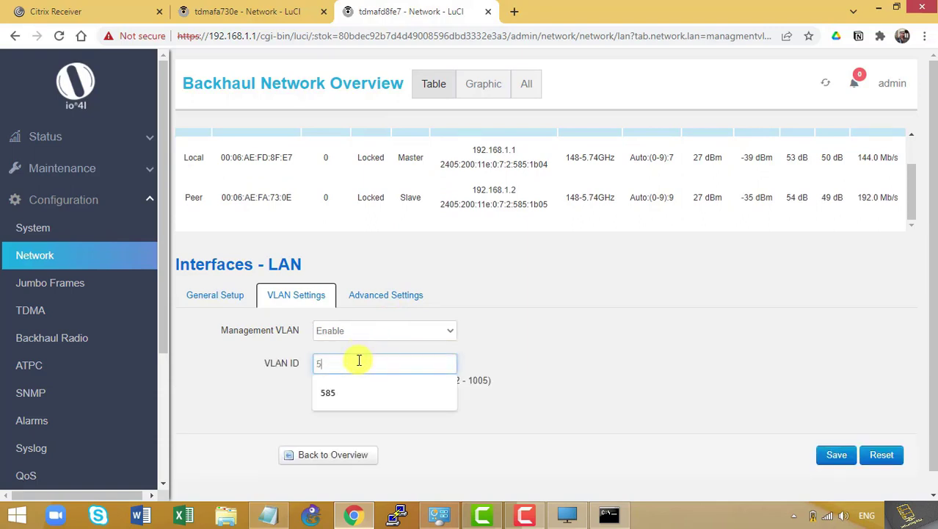
pyautogui.write('85')
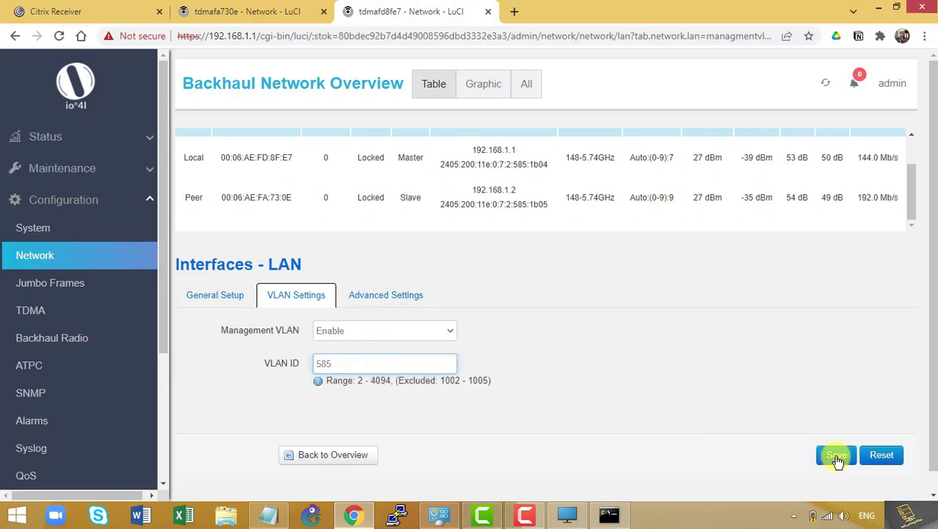
pyautogui.click(838, 457)
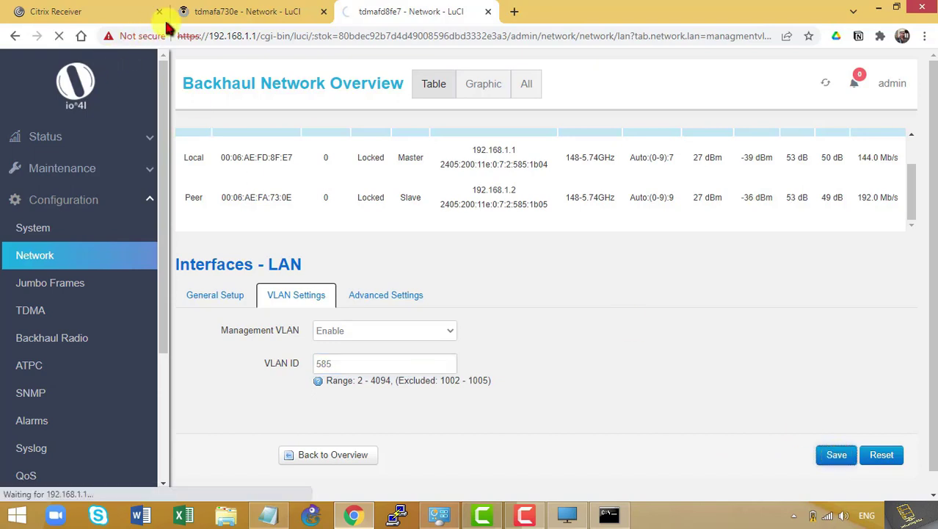
pyautogui.click(206, 11)
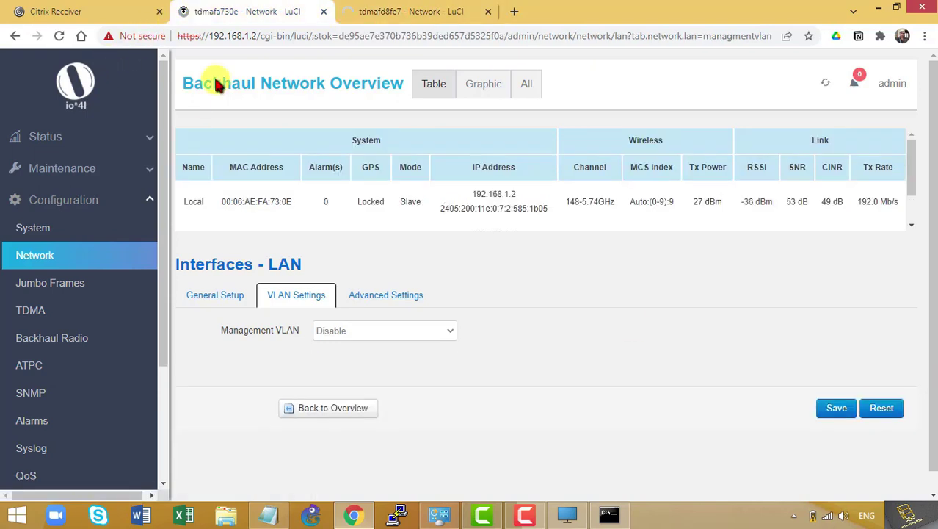
# Enable Management VLAN with VLAN ID 585 on the 192.168.1.2 radio and save
pyautogui.click(349, 330)
pyautogui.click(330, 347)
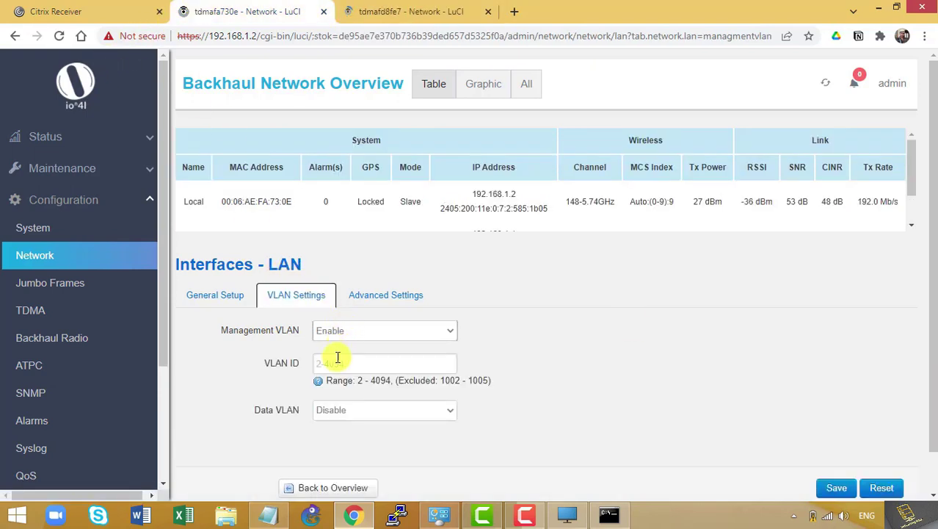
pyautogui.click(338, 359)
pyautogui.write('58')
pyautogui.click(396, 392)
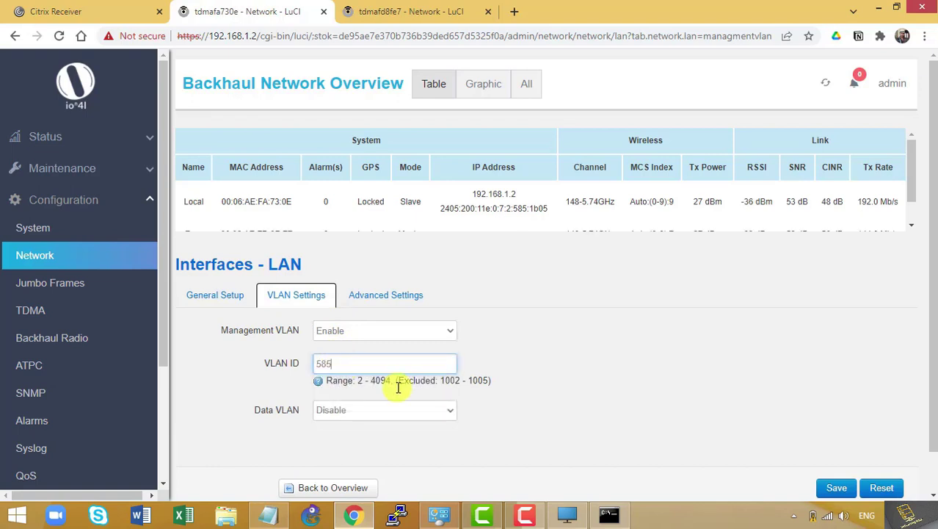
pyautogui.click(841, 489)
# Check both radios are applying their changes, then open a blank browser tab
pyautogui.click(426, 10)
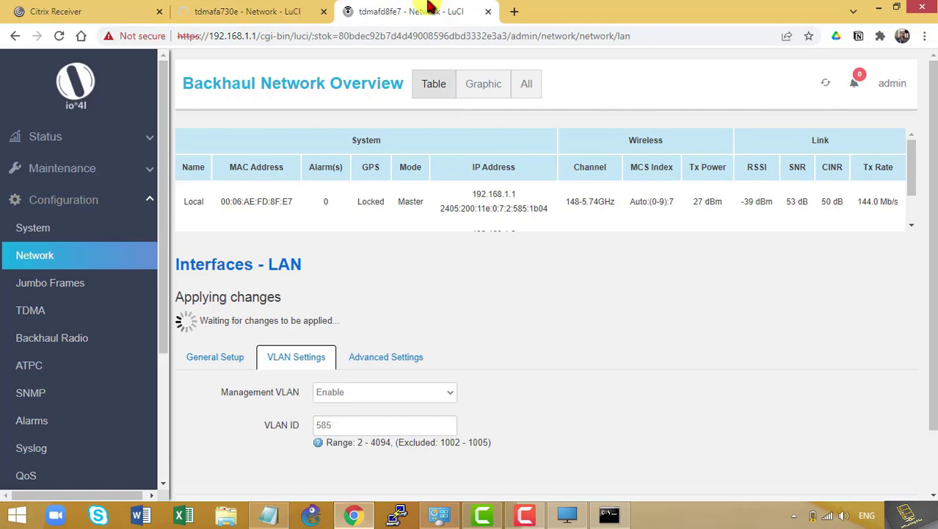
pyautogui.click(199, 12)
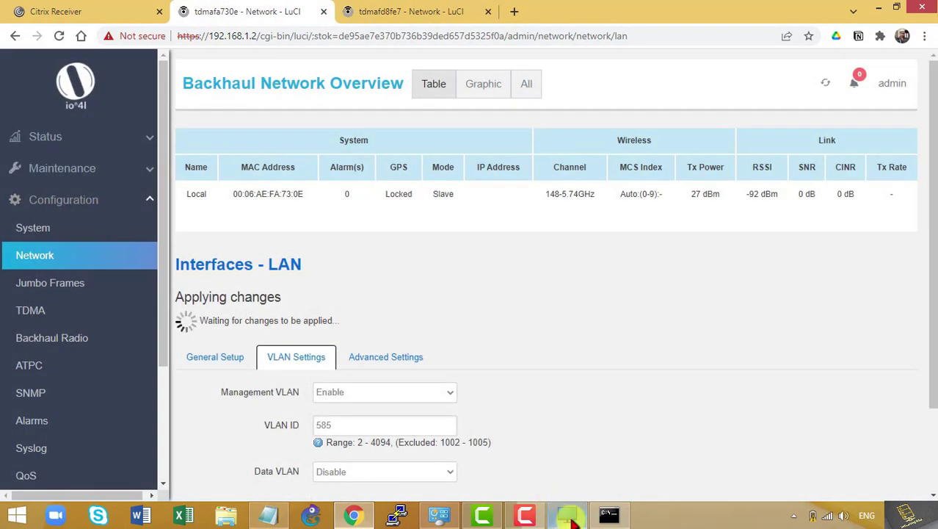
pyautogui.click(514, 11)
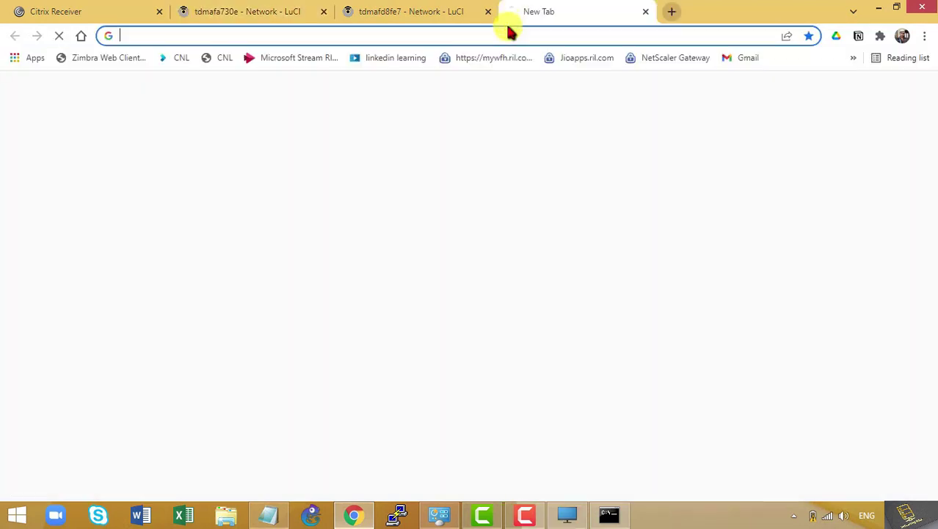
# Load 169.254.10.10 and 169.254.10.11 in two separate browser tabs
pyautogui.click(509, 34)
pyautogui.write('169')
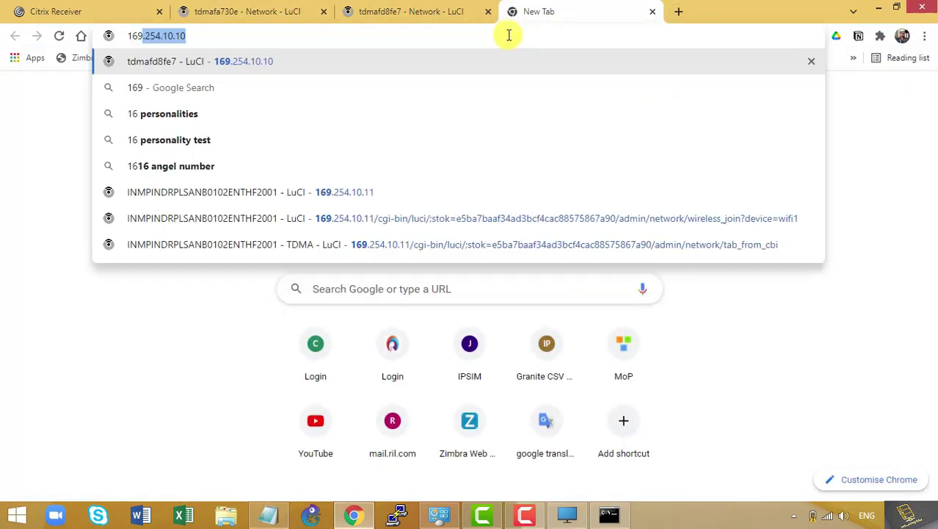
pyautogui.write('.254.10.10')
pyautogui.press('Return')
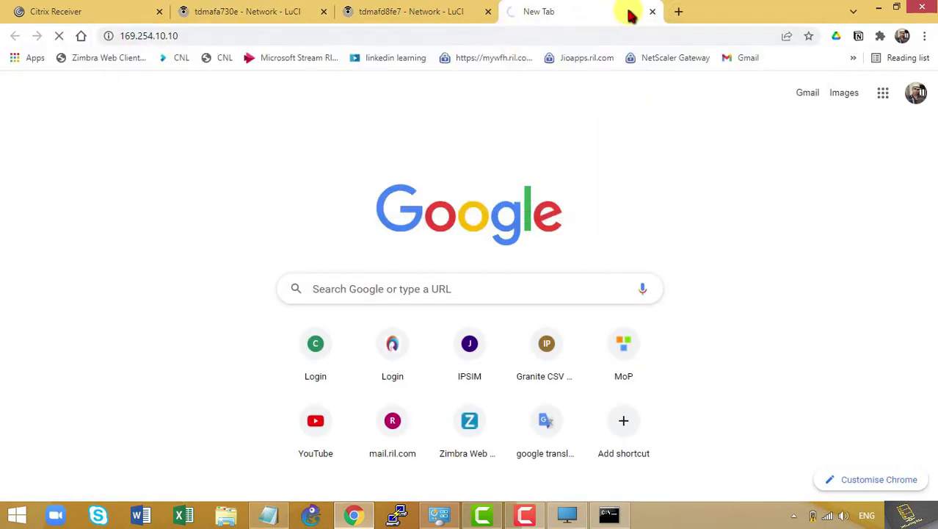
pyautogui.click(683, 11)
pyautogui.click(644, 33)
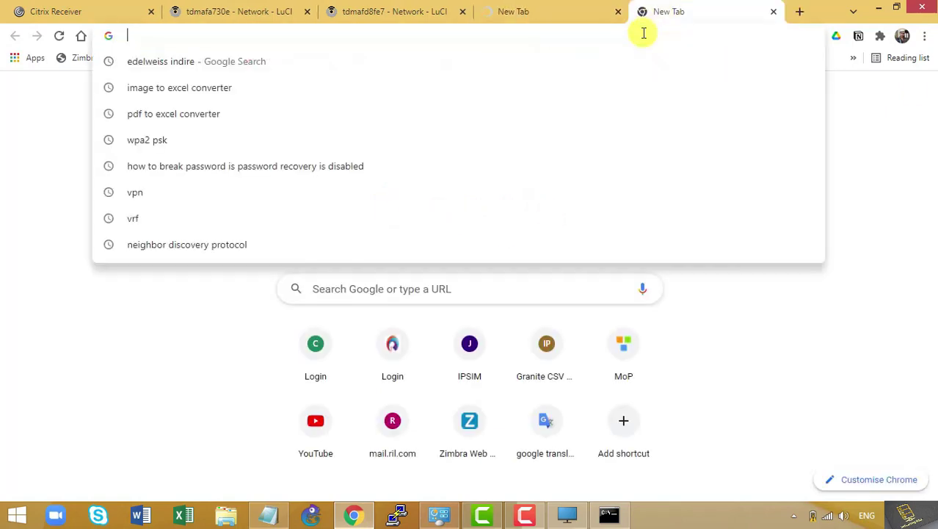
pyautogui.write('169.')
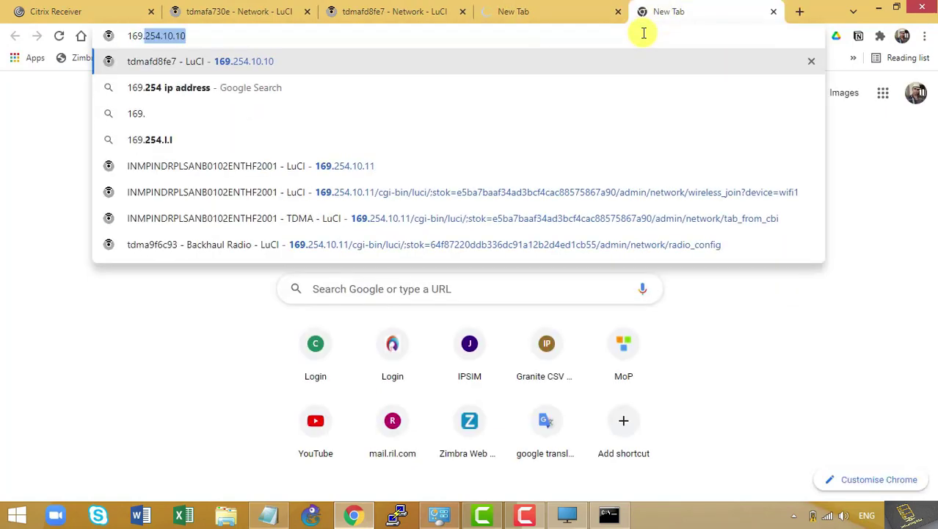
pyautogui.write('254.10.11')
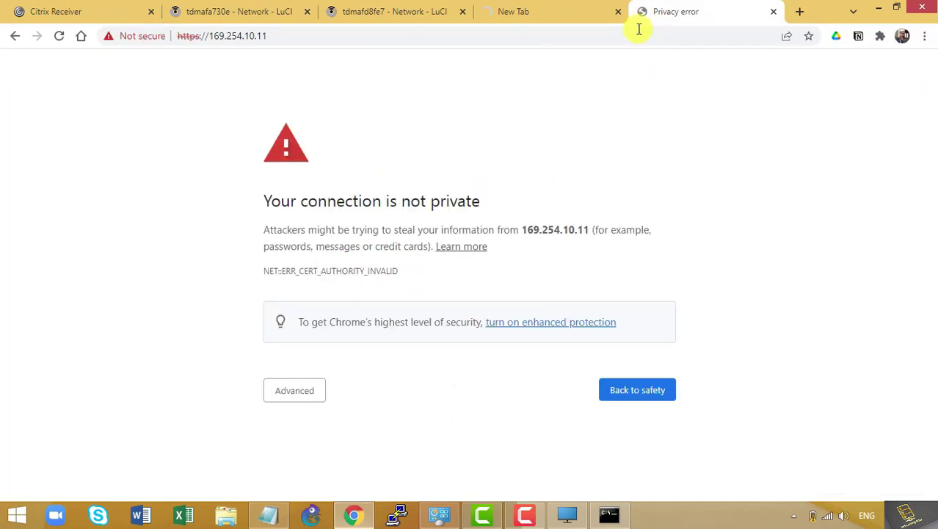
# Bypass the certificate privacy warnings for both 169.254.10.11 and 169.254.10.10
pyautogui.click(295, 390)
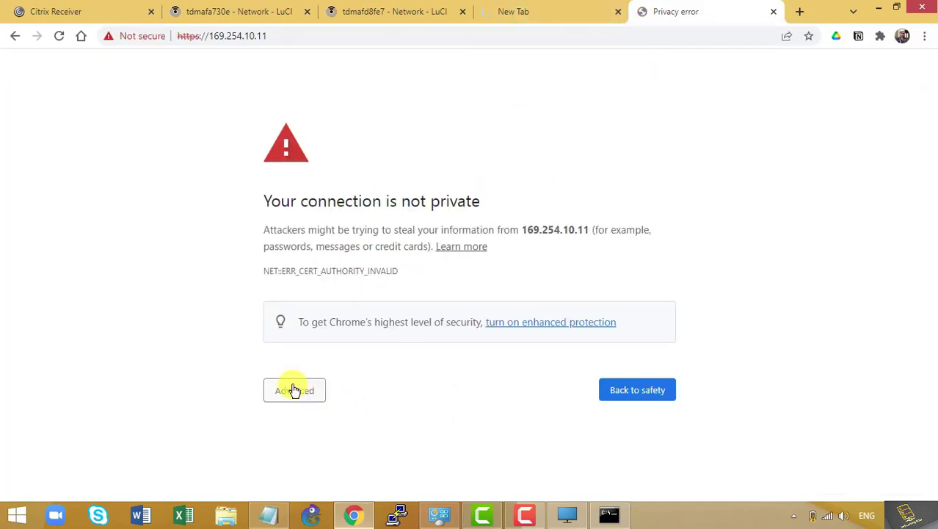
pyautogui.scroll(-2, 352, 382)
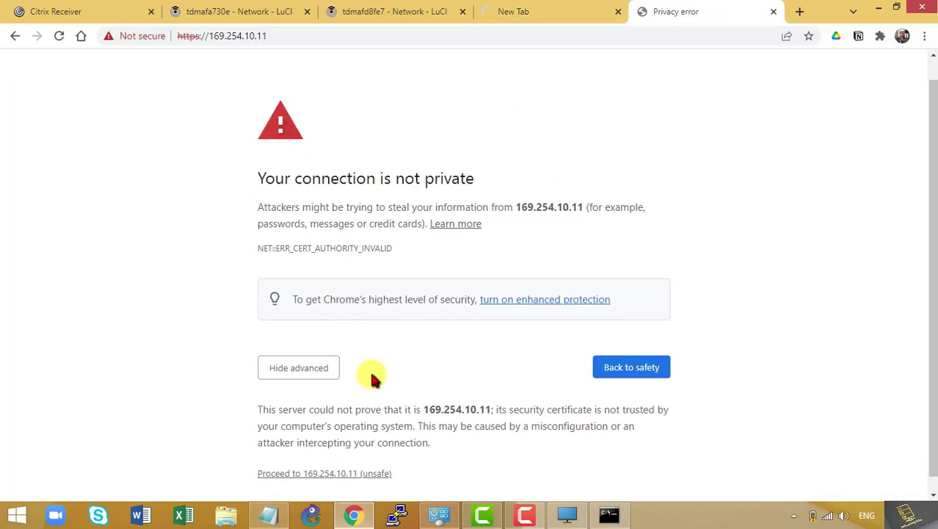
pyautogui.click(338, 459)
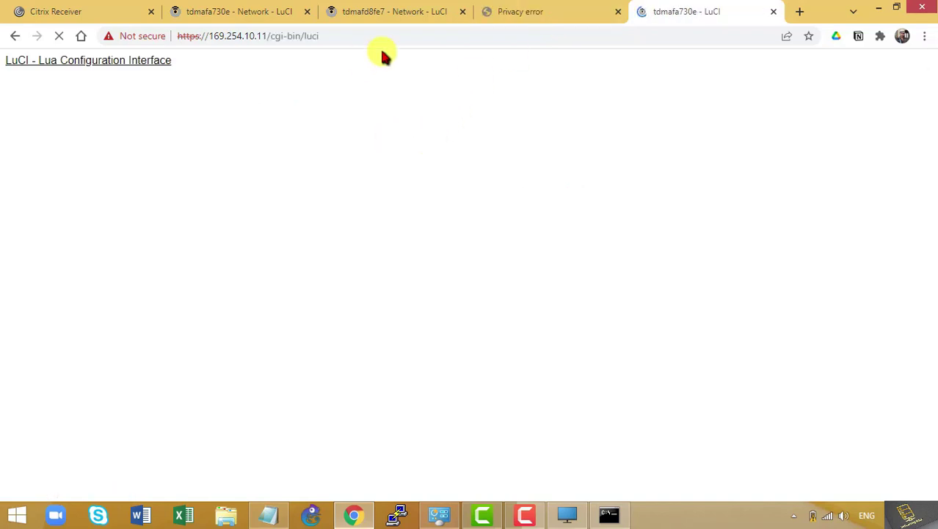
pyautogui.click(547, 11)
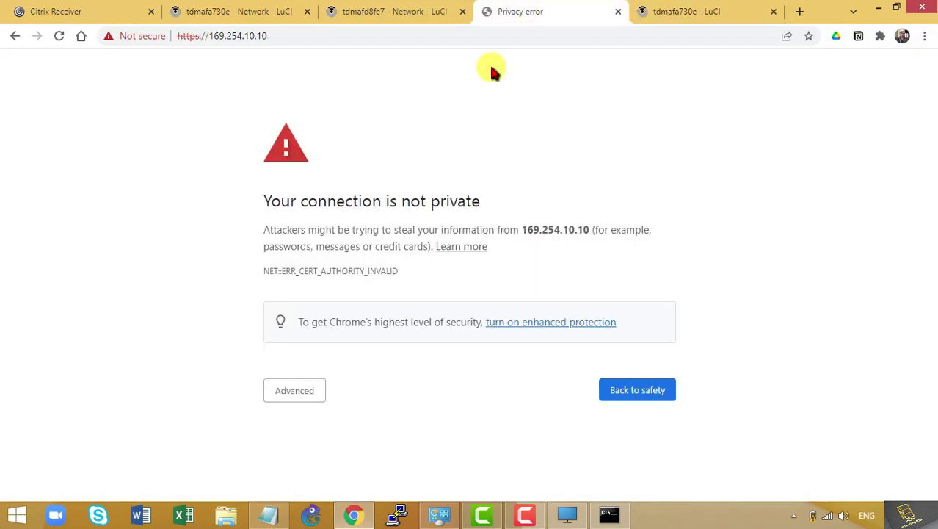
pyautogui.click(300, 383)
pyautogui.scroll(-1, 345, 382)
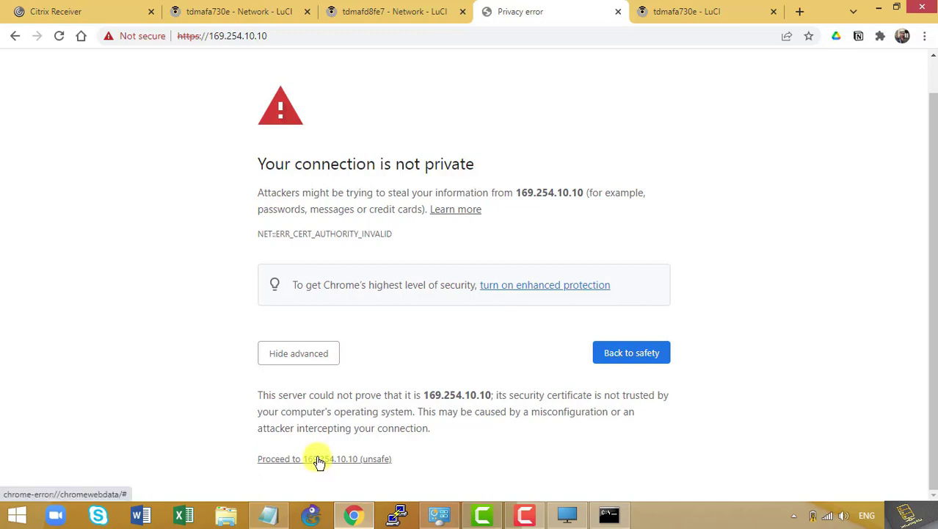
pyautogui.click(318, 460)
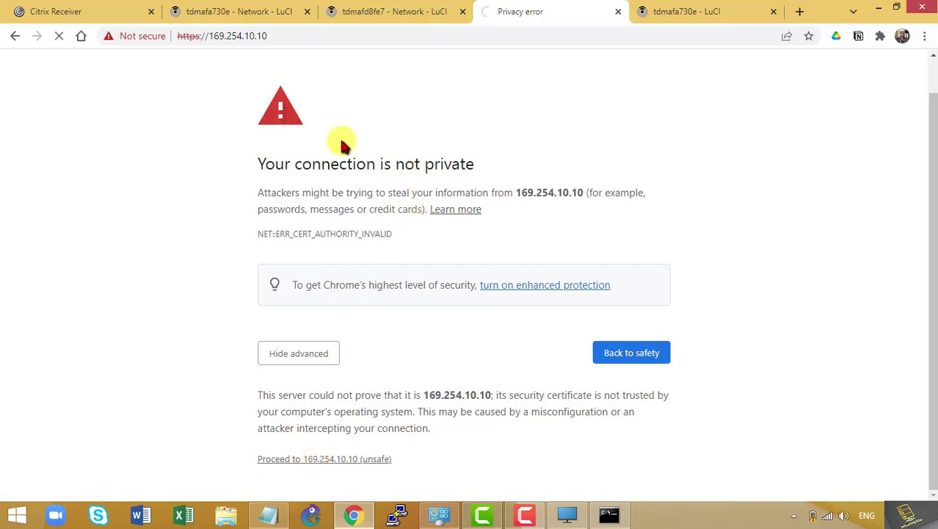
# Reload the 169.254.10.10 page to reach its login screen
pyautogui.click(411, 10)
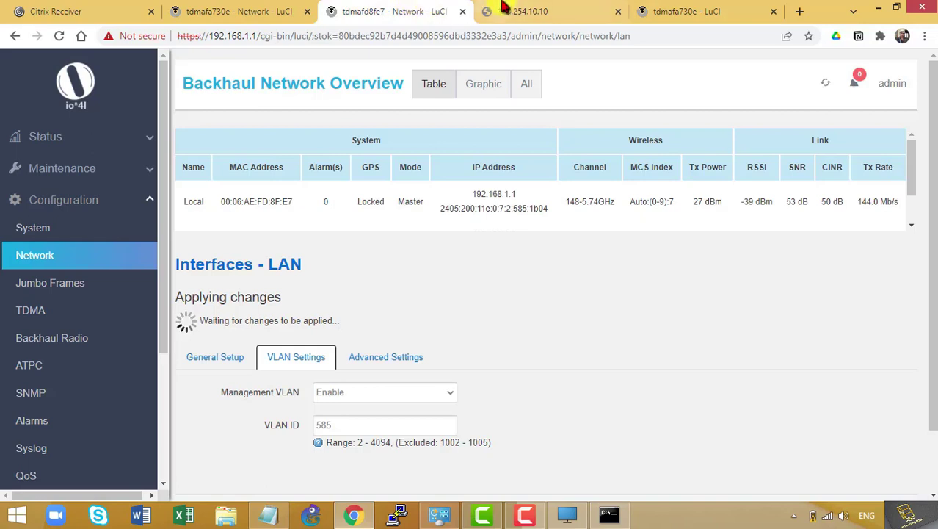
pyautogui.click(503, 10)
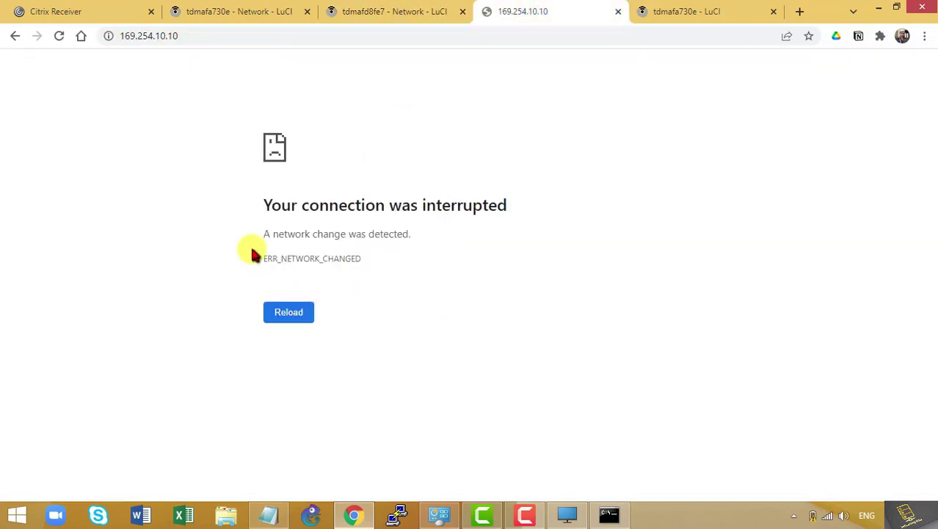
pyautogui.click(253, 40)
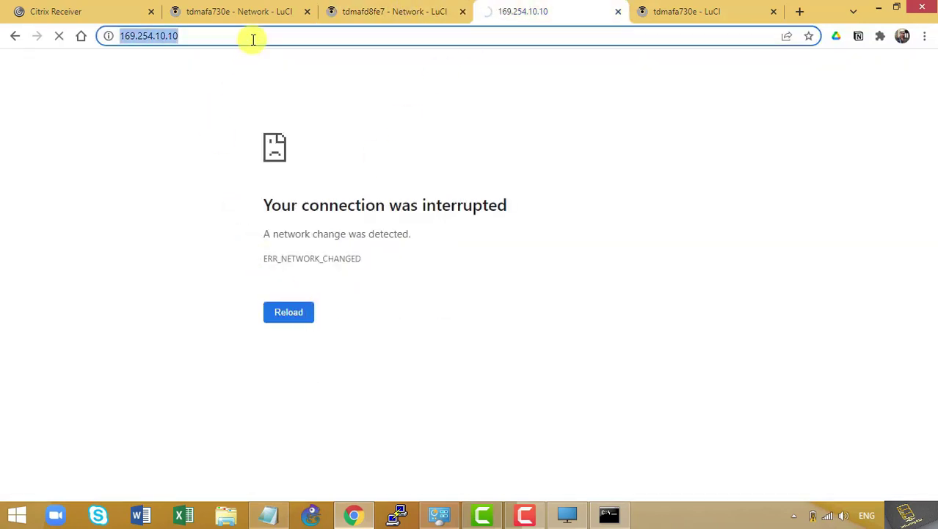
pyautogui.press('Return')
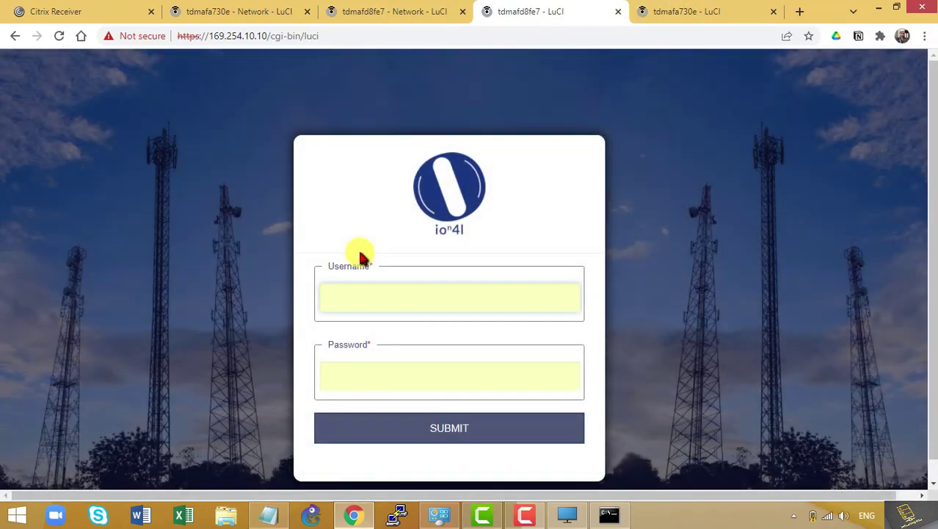
# Sign in to the 169.254.10.10 radio with the admin username and password
pyautogui.write('admn')
pyautogui.press('BackSpace')
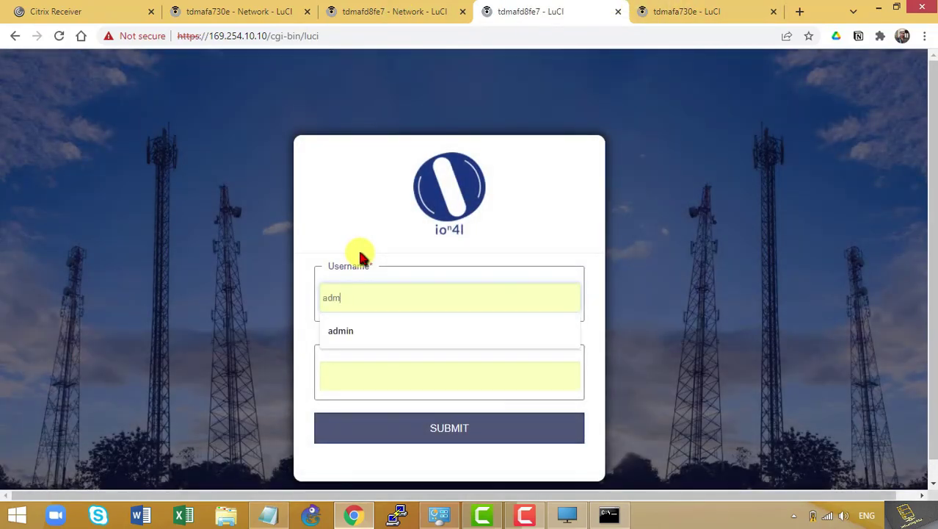
pyautogui.press('Tab')
pyautogui.write('a')
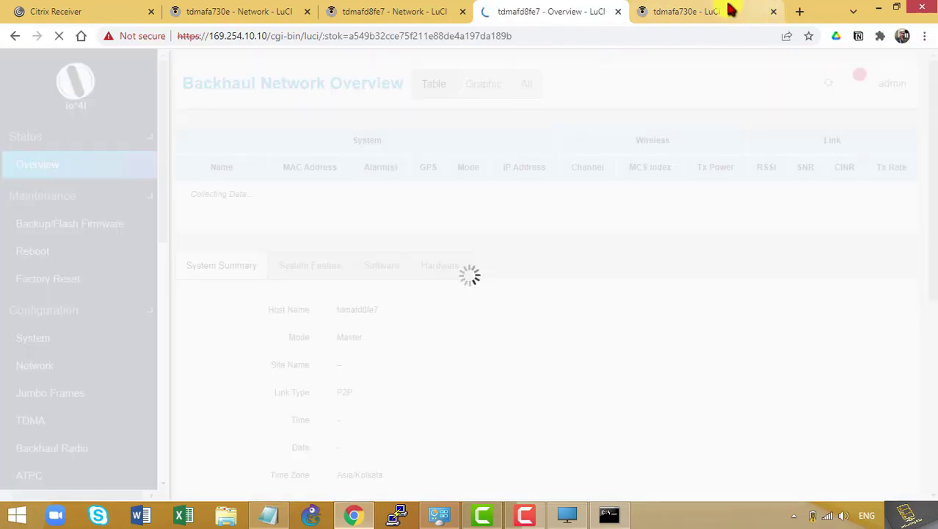
# Sign in to the 169.254.10.11 radio as admin, then return to the master's overview
pyautogui.click(729, 10)
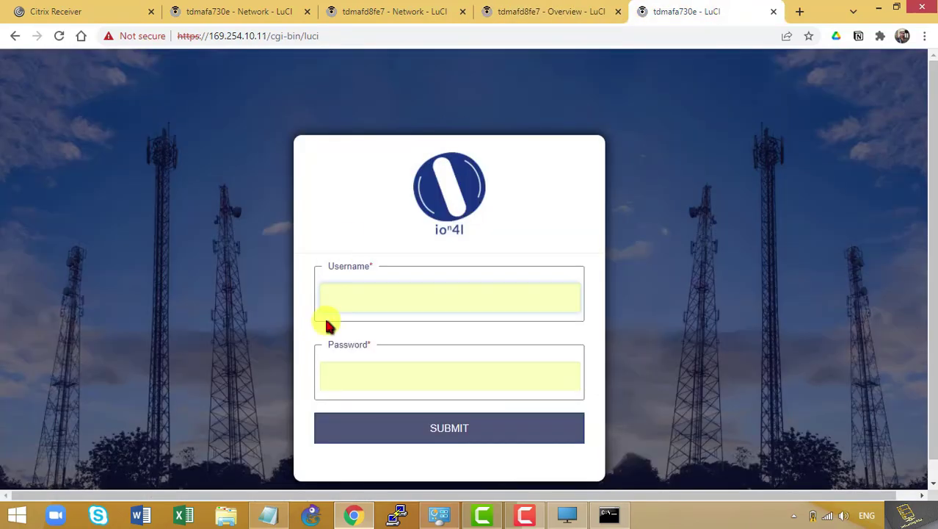
pyautogui.write('admin')
pyautogui.press('Tab')
pyautogui.write('admin')
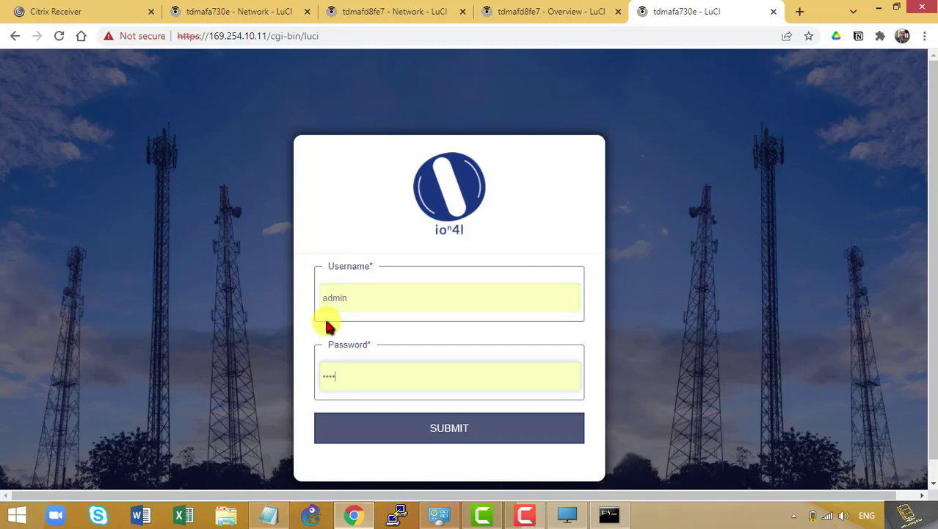
pyautogui.press('Return')
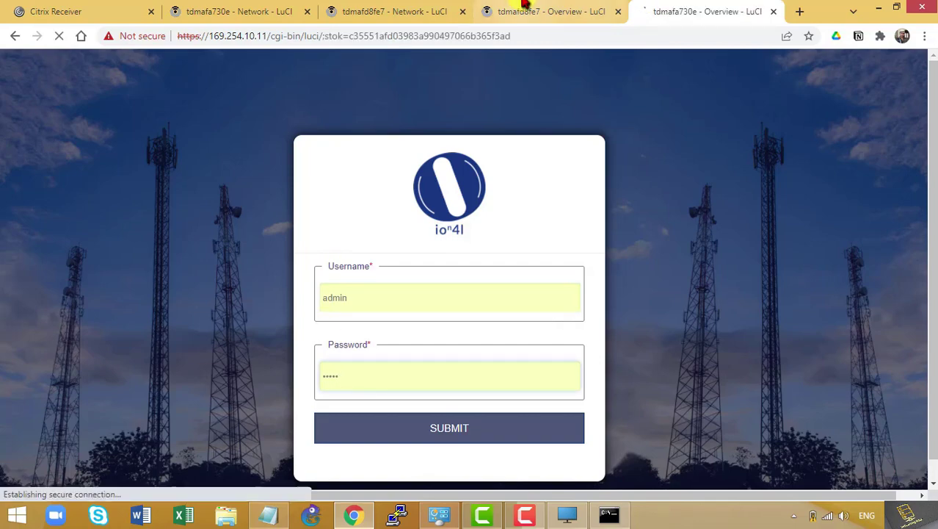
pyautogui.click(526, 7)
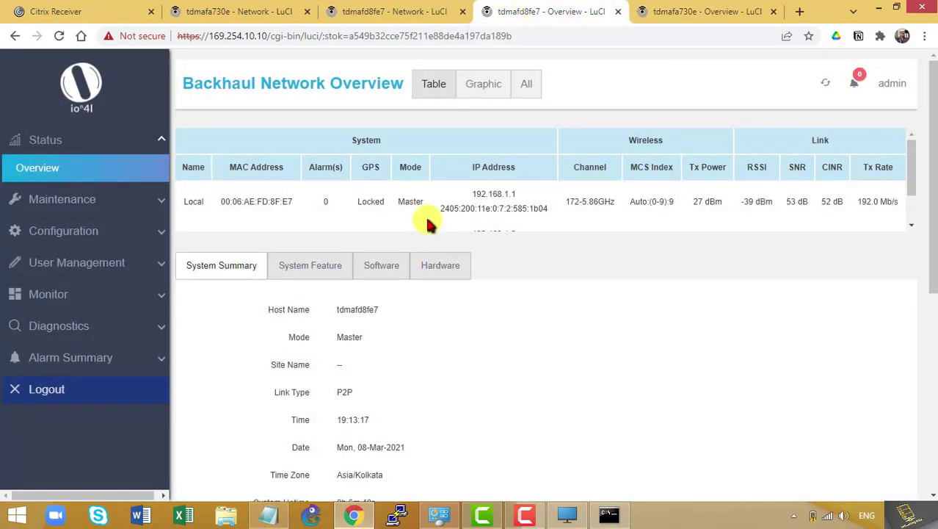
# Go to slave radio tdmafa730e's overview and expand its Configuration pages in the sidebar
pyautogui.scroll(-2, 429, 220)
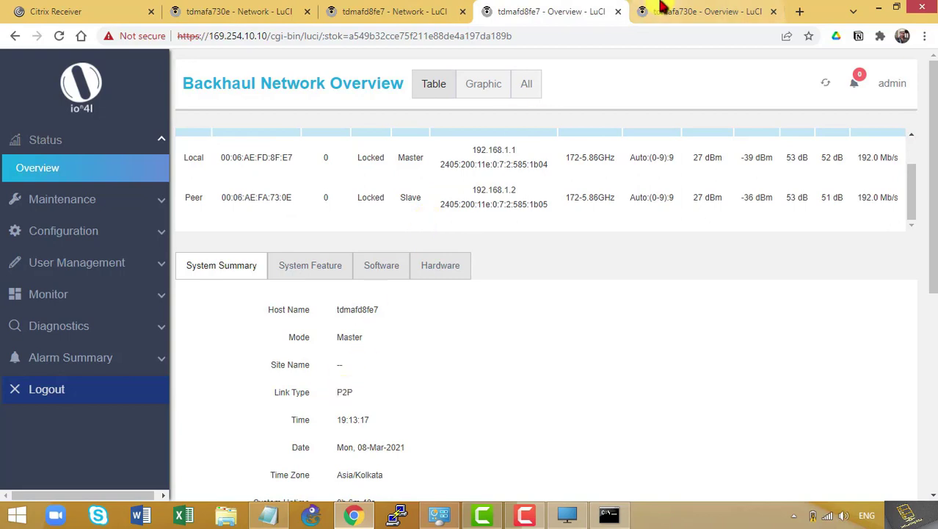
pyautogui.click(666, 9)
pyautogui.scroll(-2, 462, 177)
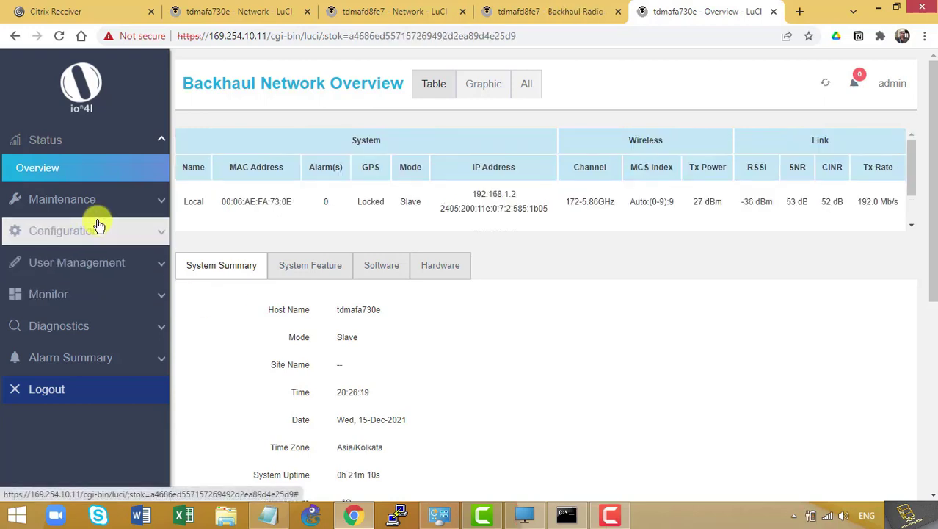
pyautogui.click(99, 226)
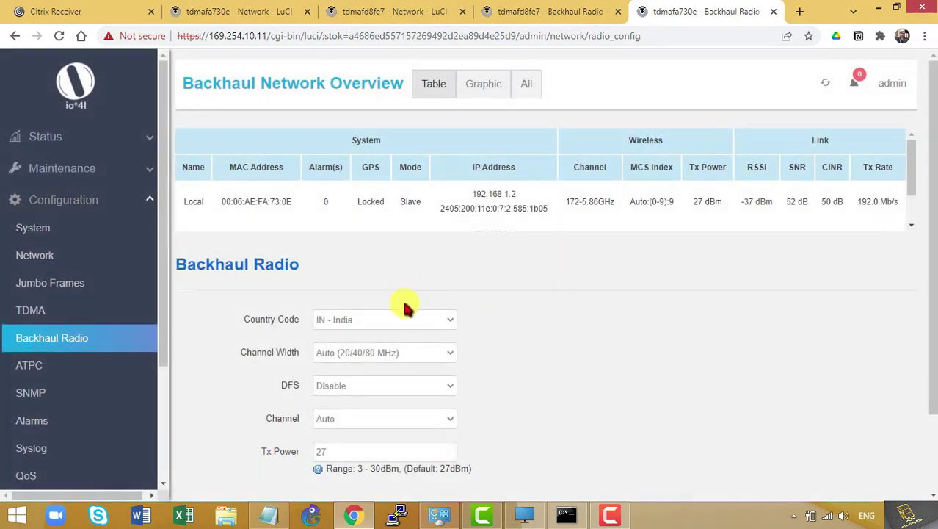
# Set DFS to Enable on the slave radio and confirm the change
pyautogui.click(398, 390)
pyautogui.click(388, 399)
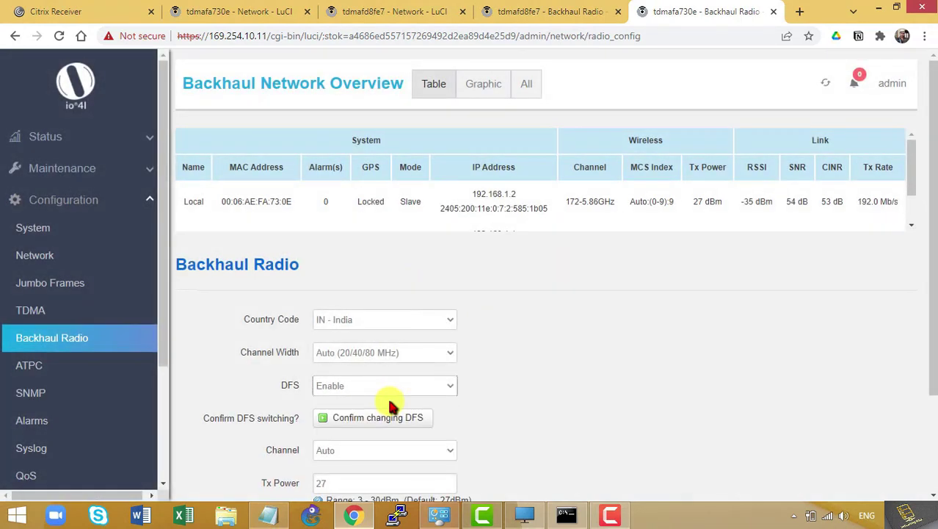
pyautogui.click(403, 418)
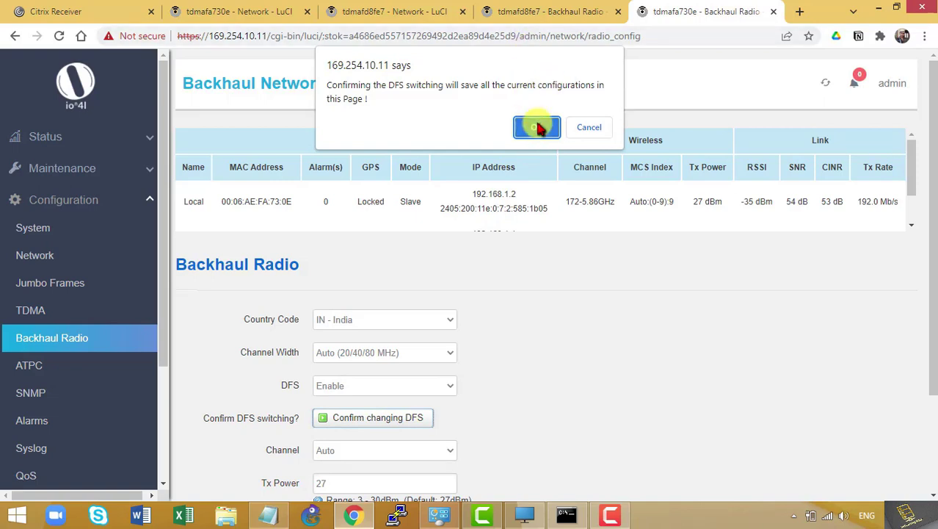
pyautogui.click(539, 129)
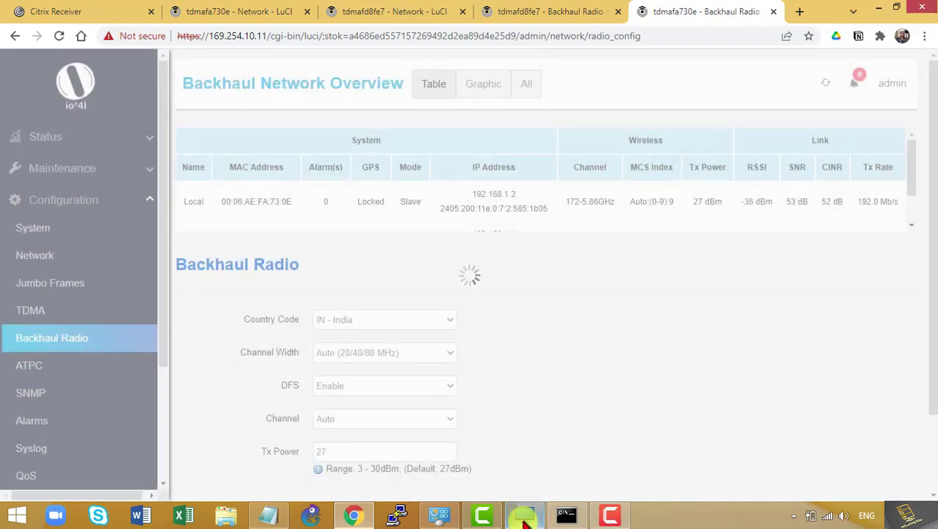
# Set DFS to Enable on the master radio's Backhaul Radio page and confirm it
pyautogui.click(550, 11)
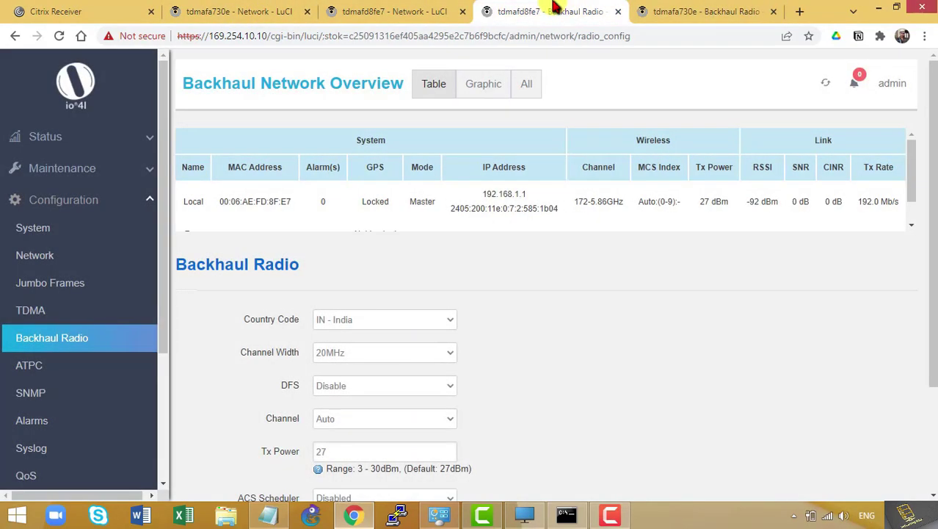
pyautogui.click(502, 36)
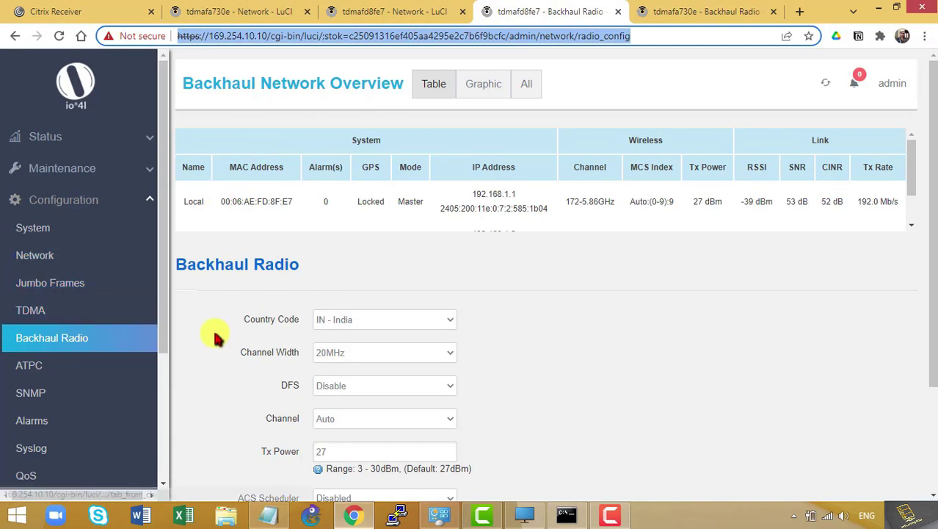
pyautogui.click(334, 385)
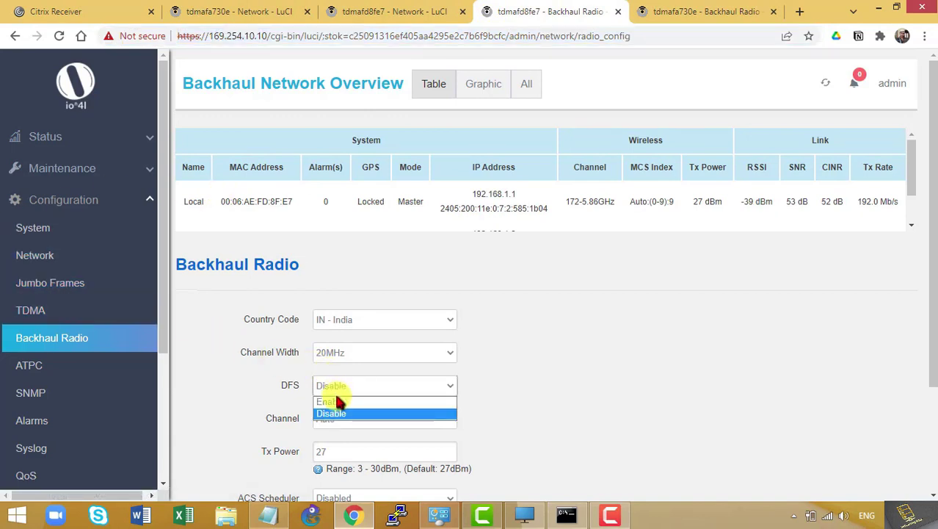
pyautogui.click(337, 398)
pyautogui.click(350, 417)
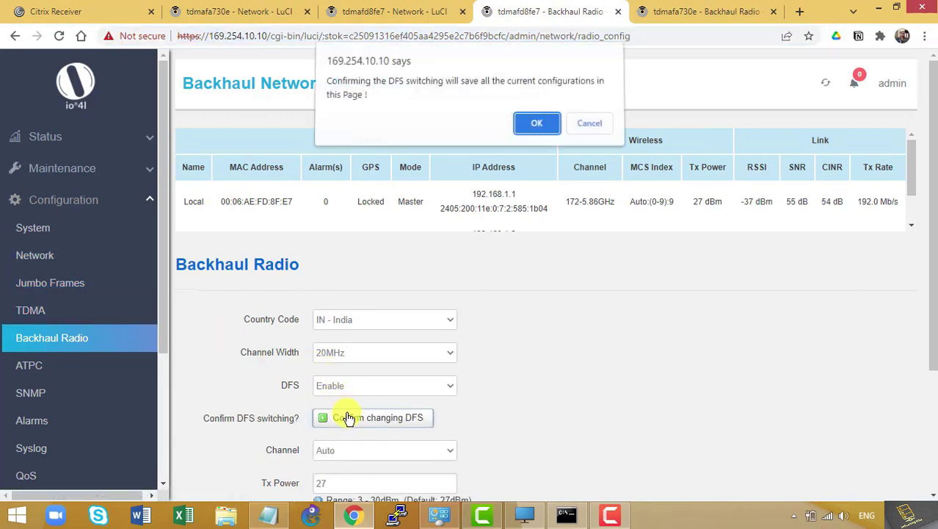
pyautogui.click(536, 128)
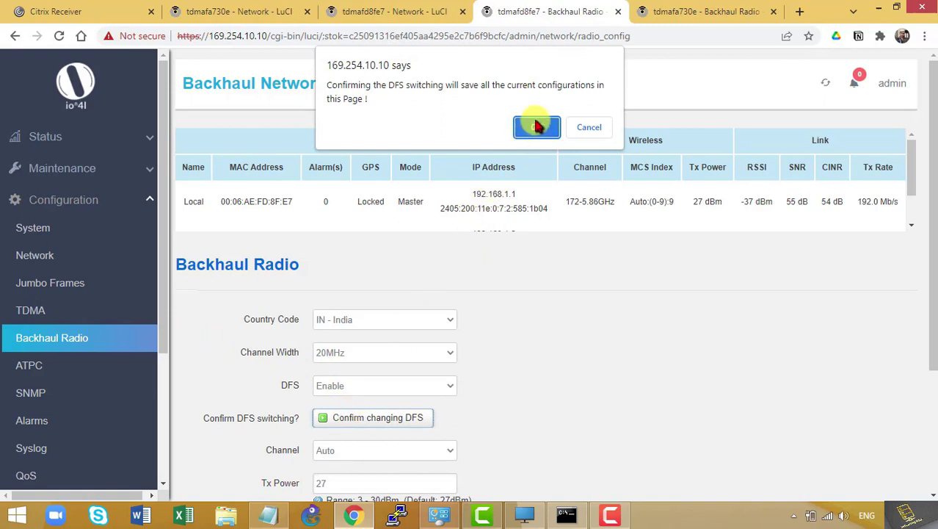
pyautogui.click(525, 515)
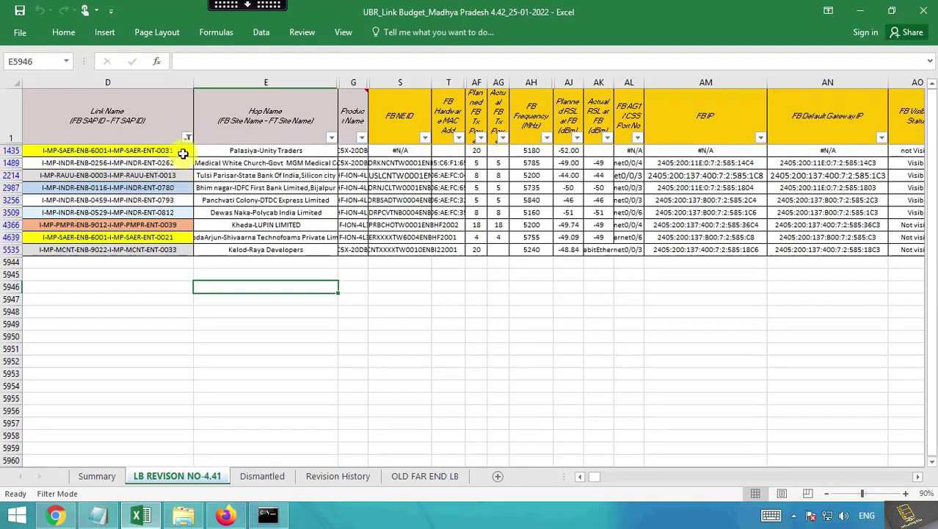
# Filter the Link Name column by searching 'indr-ent-0865' to isolate the ENB-0254 to ENT-0865 link
pyautogui.click(188, 137)
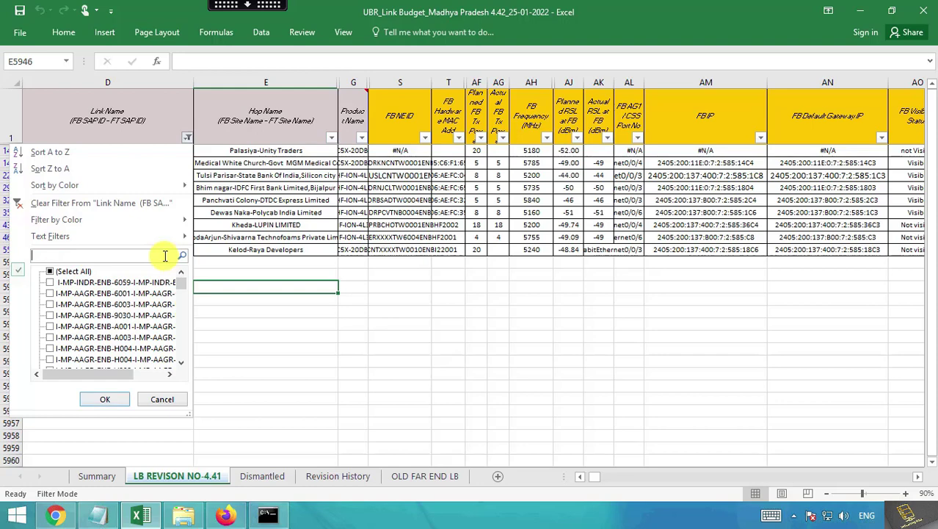
pyautogui.write('indr-ent-0865')
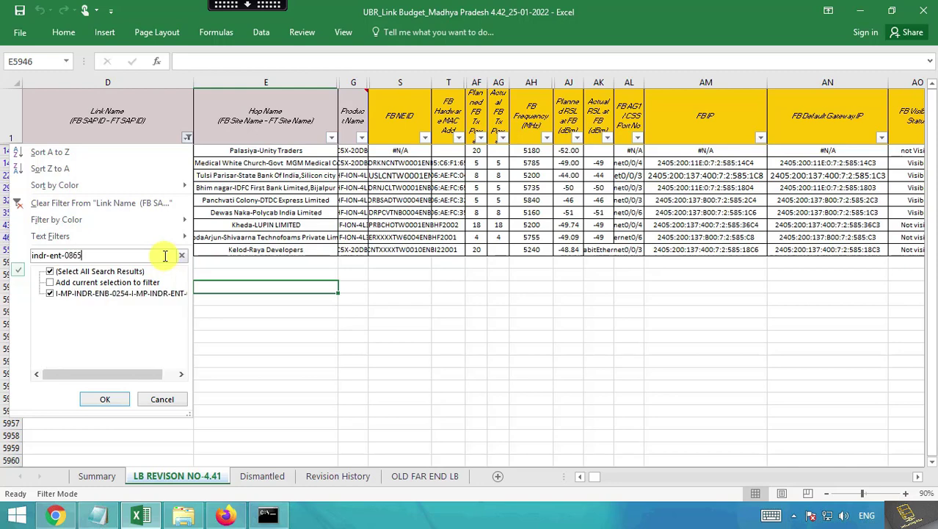
pyautogui.press('Return')
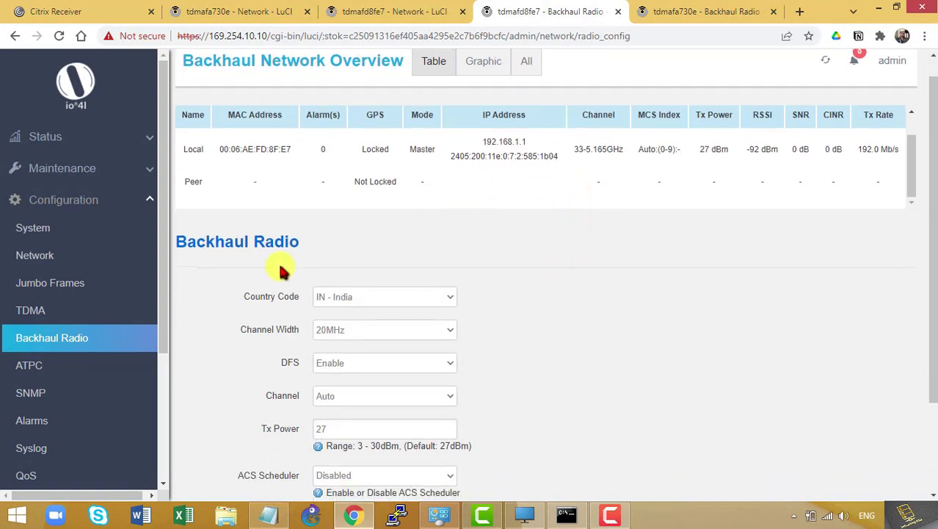
pyautogui.click(428, 66)
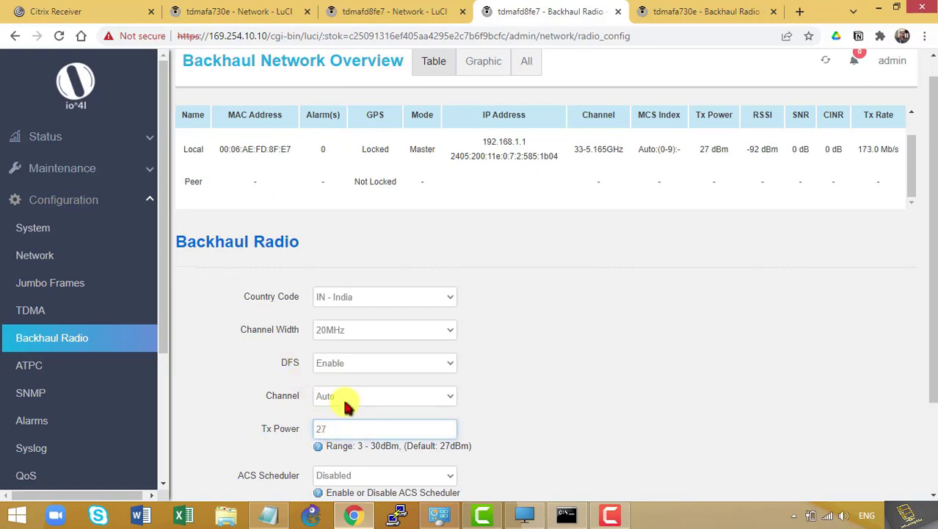
pyautogui.click(524, 515)
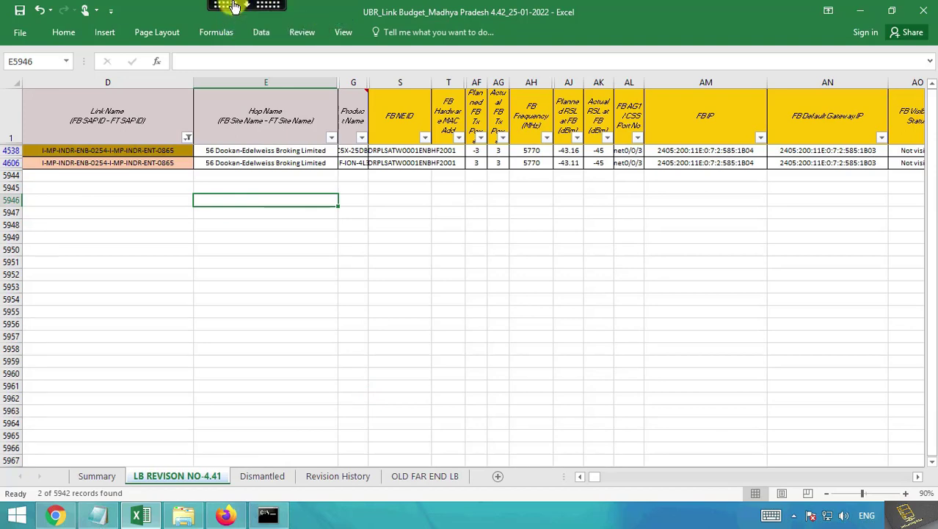
pyautogui.click(233, 7)
pyautogui.click(236, 16)
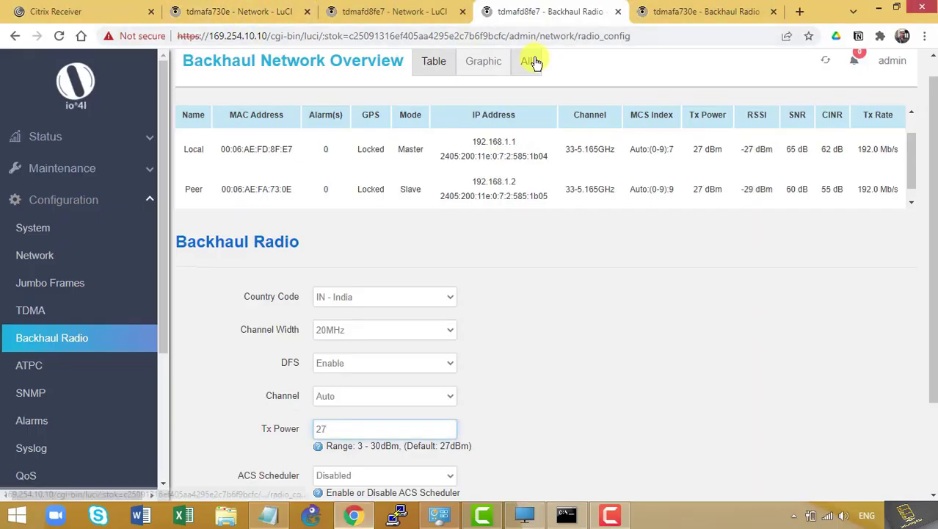
# Save the master radio with channel 154 (5.770 GHz) and Tx Power 3, acknowledging the warning
pyautogui.click(353, 397)
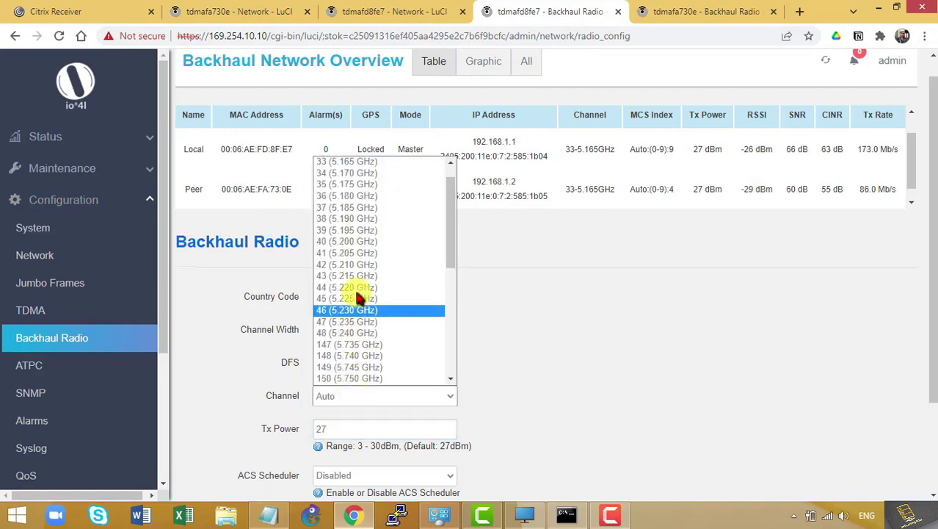
pyautogui.scroll(-2, 359, 294)
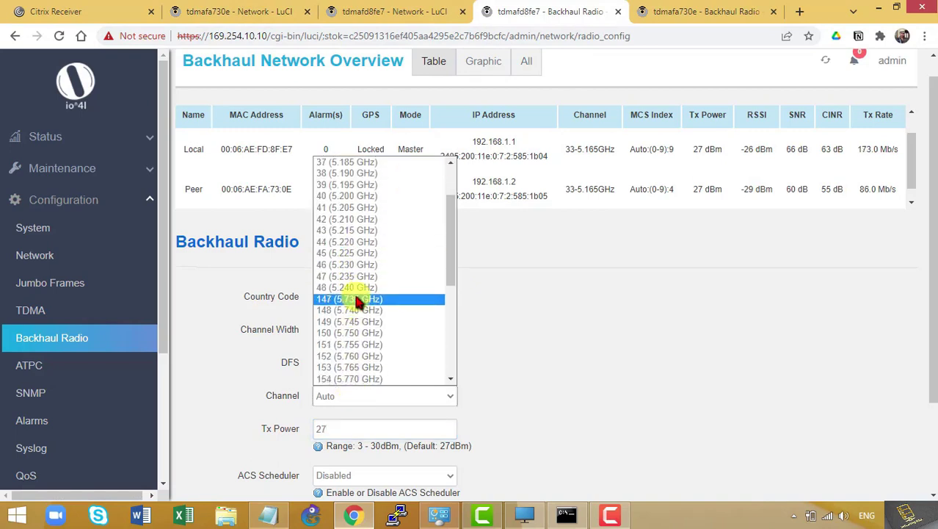
pyautogui.click(371, 379)
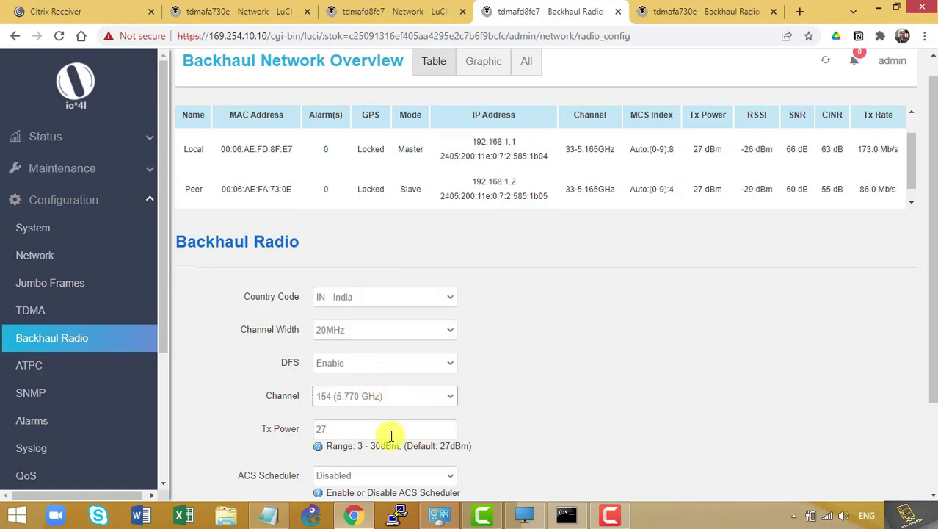
pyautogui.moveTo(389, 432); pyautogui.dragTo(249, 437)
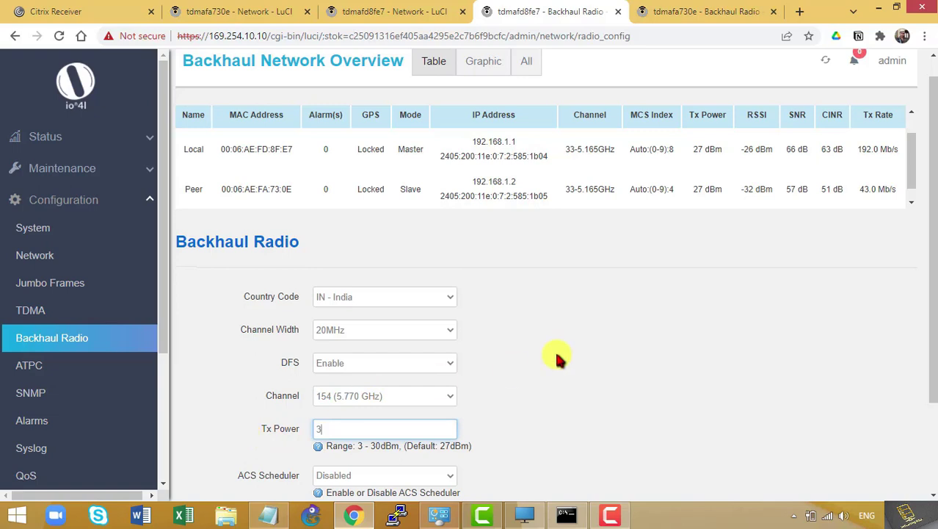
pyautogui.scroll(-1, 622, 345)
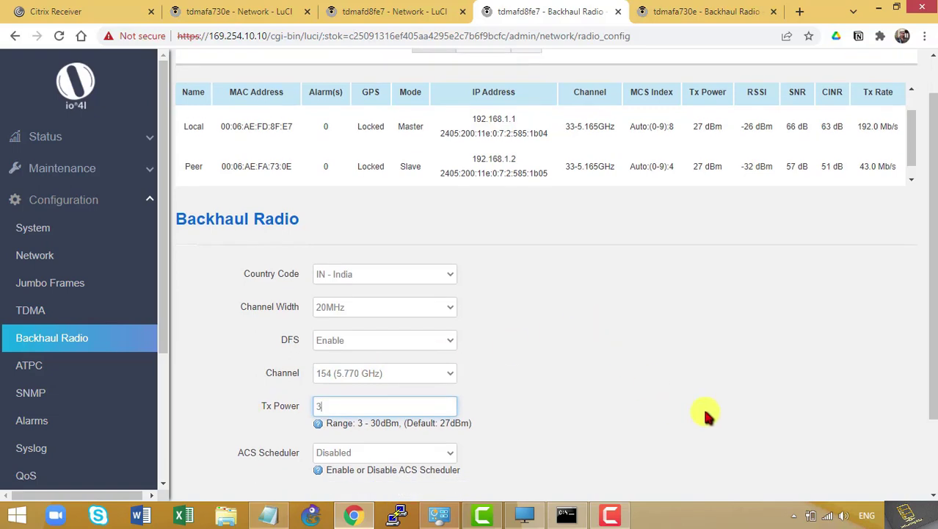
pyautogui.scroll(-1, 709, 419)
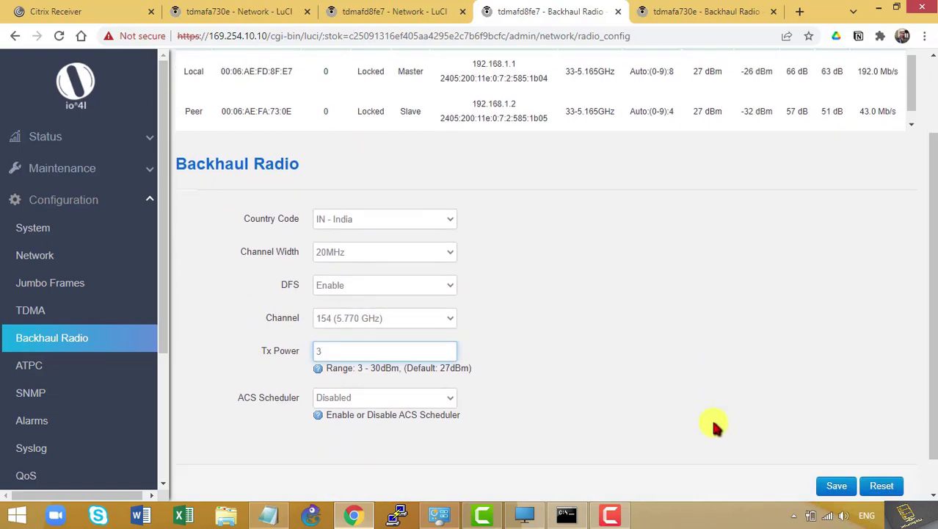
pyautogui.click(837, 492)
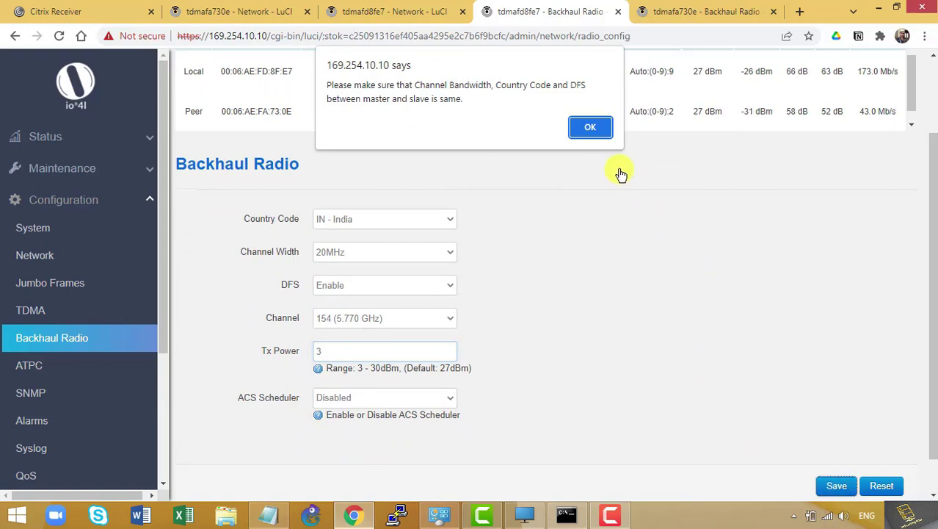
pyautogui.click(592, 130)
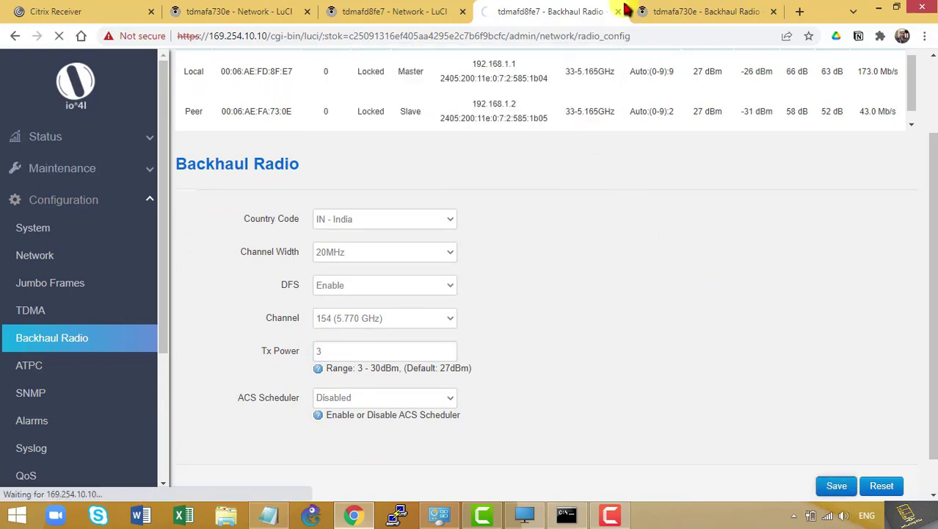
pyautogui.click(665, 10)
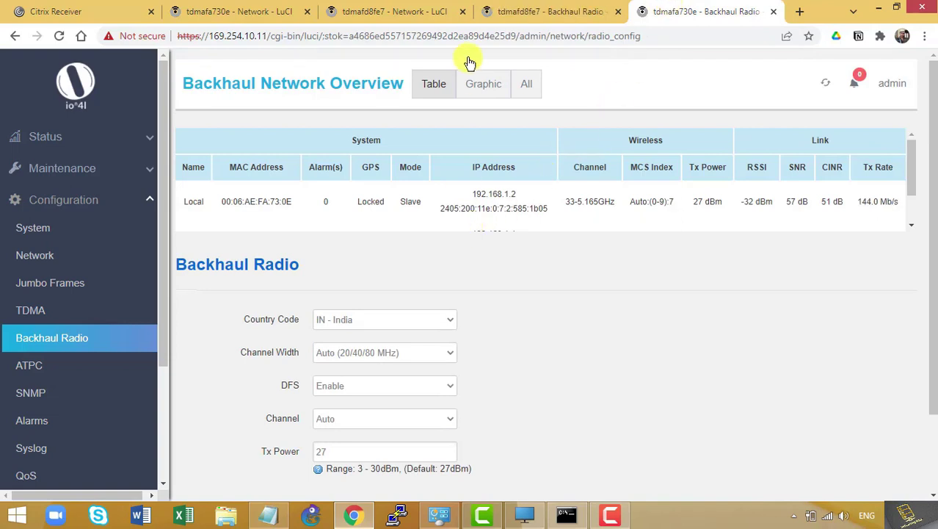
# Set slave radio tdmafa730e's Tx Power to 3 dBm, keep channel Auto, and save despite the matching-settings warning
pyautogui.click(512, 13)
pyautogui.click(687, 11)
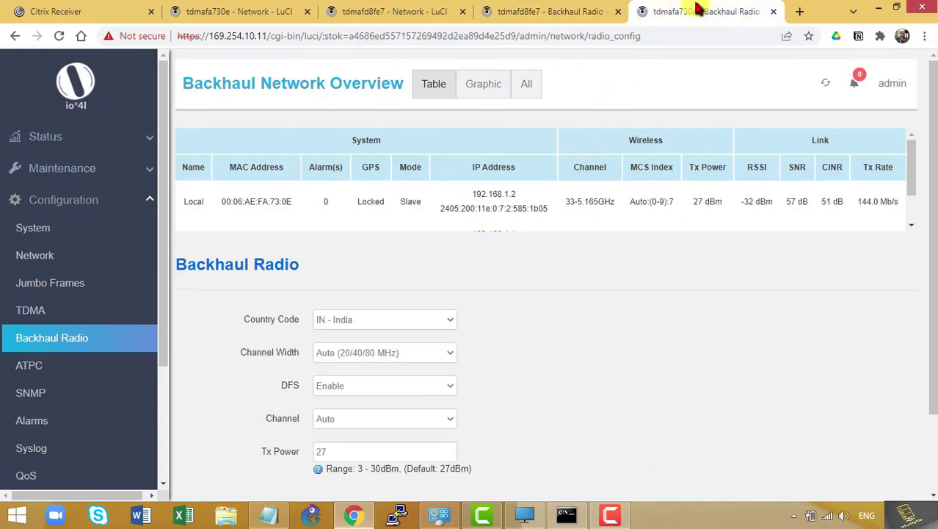
pyautogui.doubleClick(329, 452)
pyautogui.write('3')
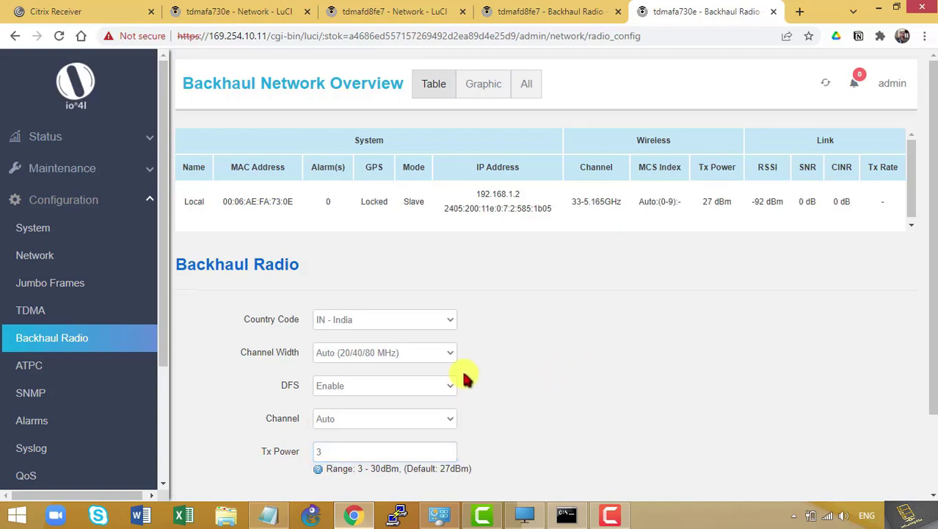
pyautogui.click(430, 419)
pyautogui.click(586, 380)
pyautogui.scroll(-1, 597, 382)
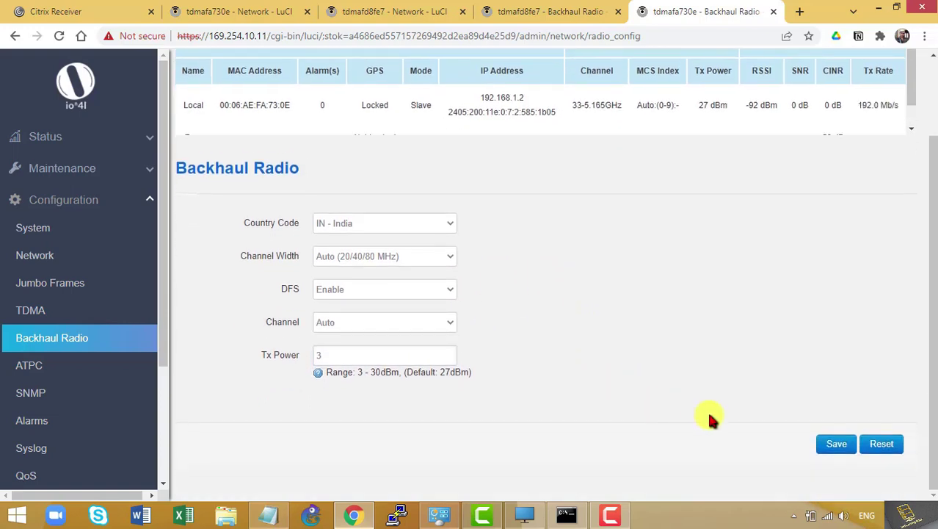
pyautogui.click(835, 443)
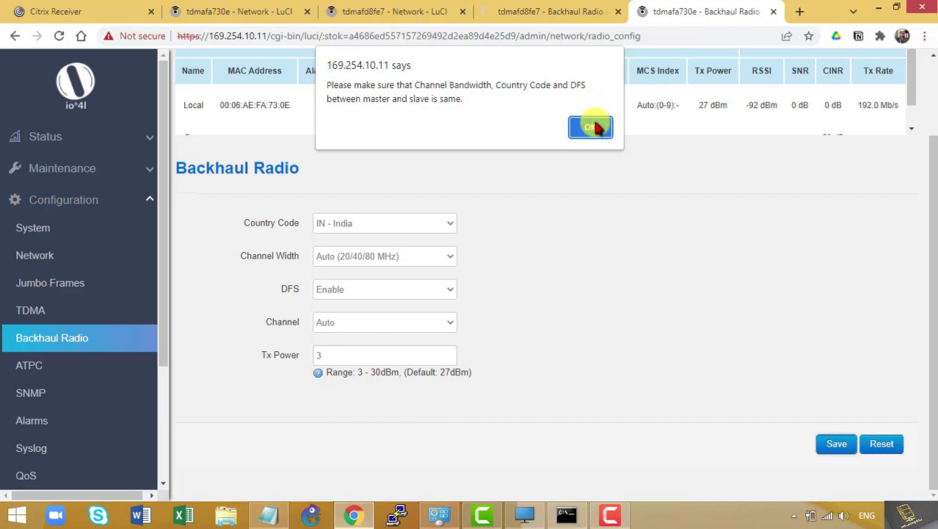
pyautogui.click(593, 127)
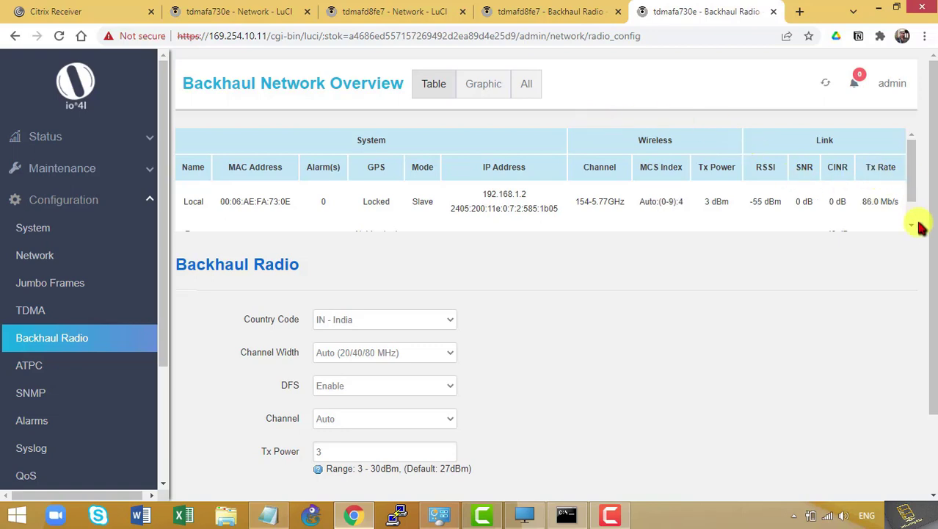
# Return to master radio tdmafd8fe7's Backhaul Radio page and collapse the Configuration menu
pyautogui.moveTo(912, 184); pyautogui.dragTo(913, 205)
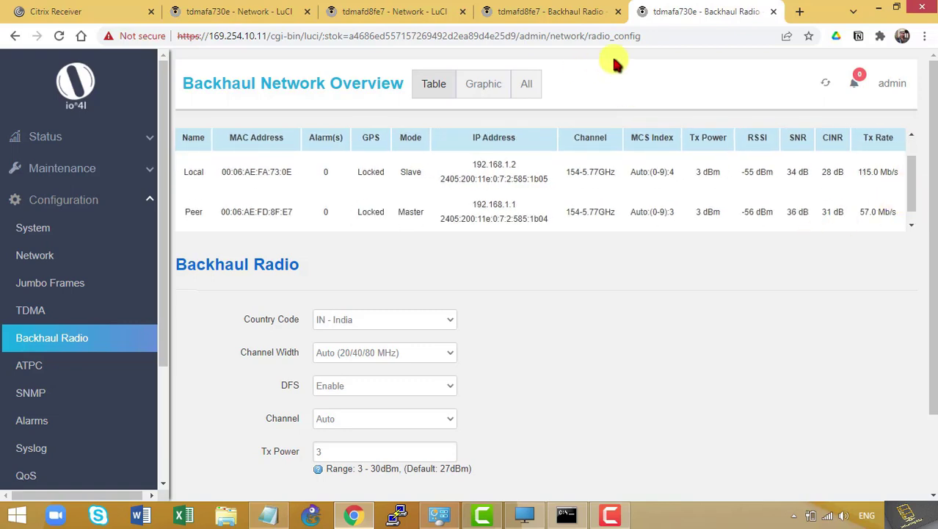
pyautogui.click(528, 7)
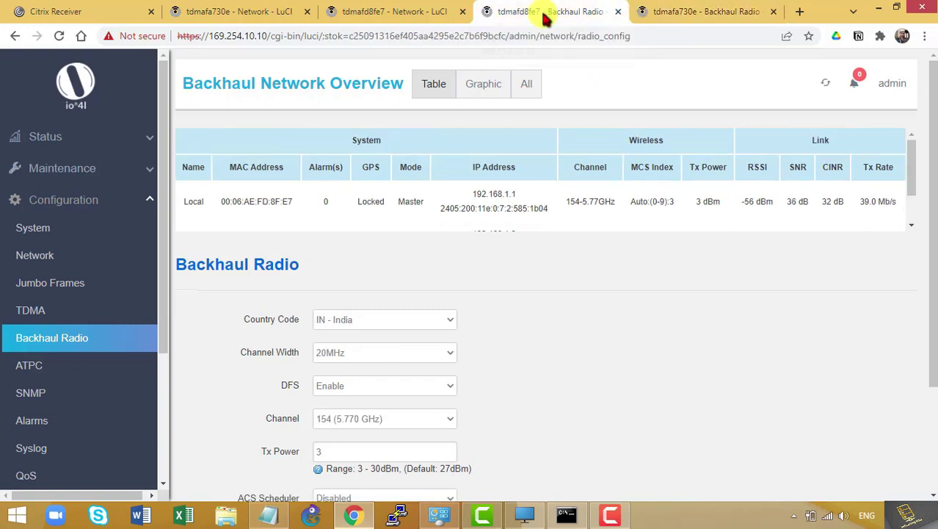
pyautogui.click(139, 198)
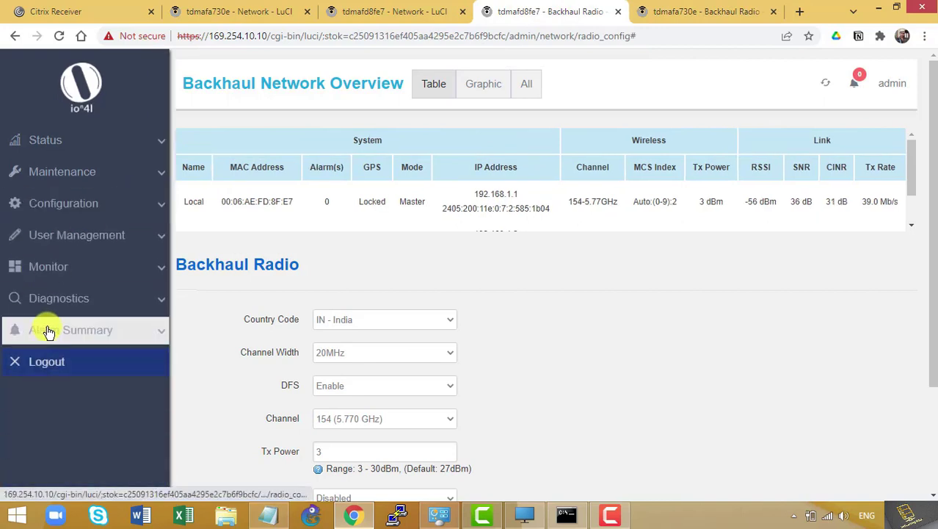
# Open Monitor > Realtime Graphs > Channel Interference on tdmafd8fe7, then switch to the tdmafa730e tab
pyautogui.click(84, 268)
pyautogui.click(84, 295)
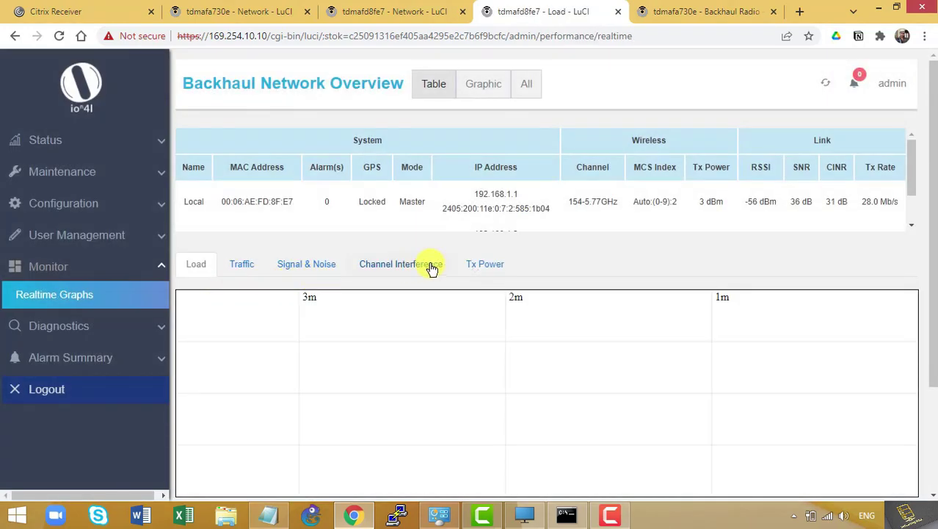
pyautogui.click(417, 271)
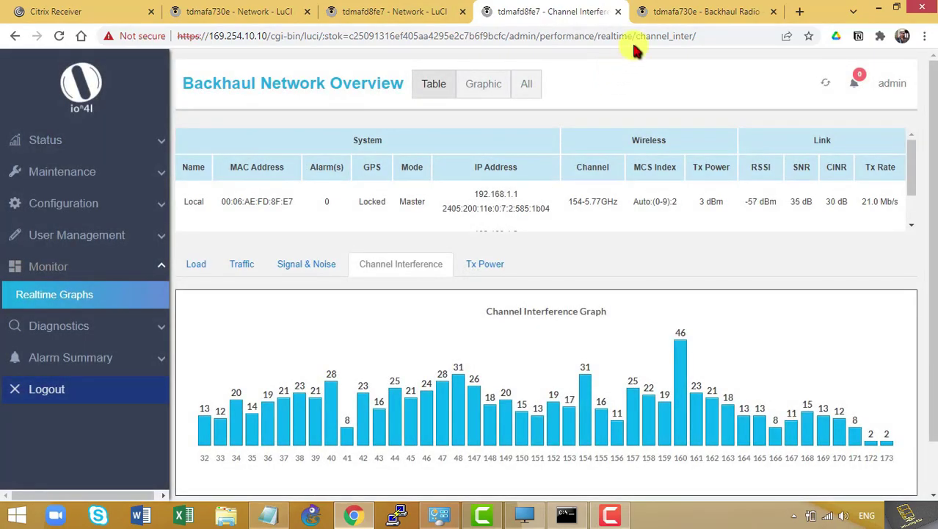
pyautogui.click(707, 14)
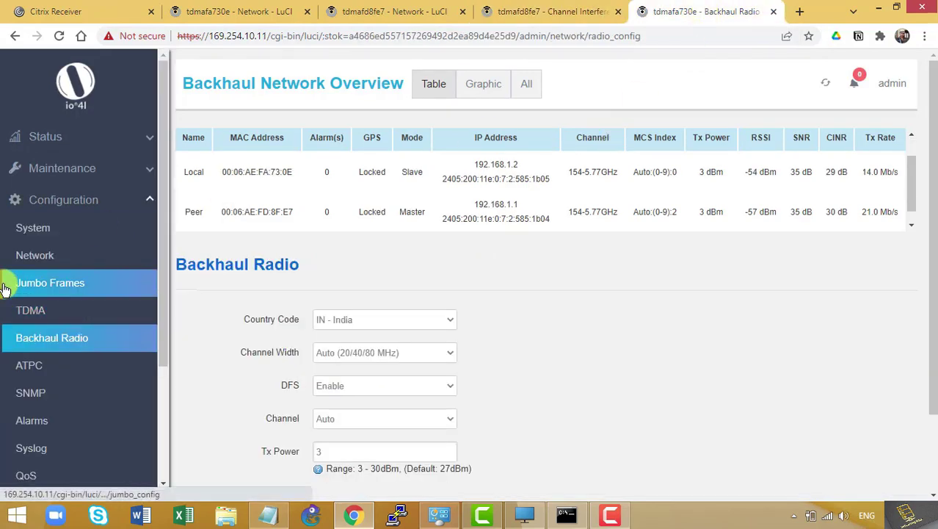
# Open the slave radio's Realtime Graphs Channel Interference tab
pyautogui.click(54, 205)
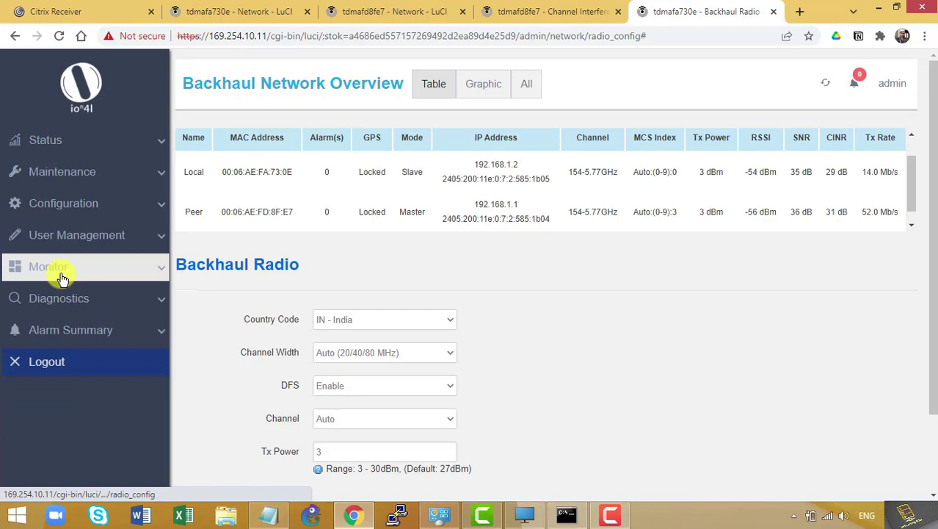
pyautogui.click(63, 275)
pyautogui.click(77, 300)
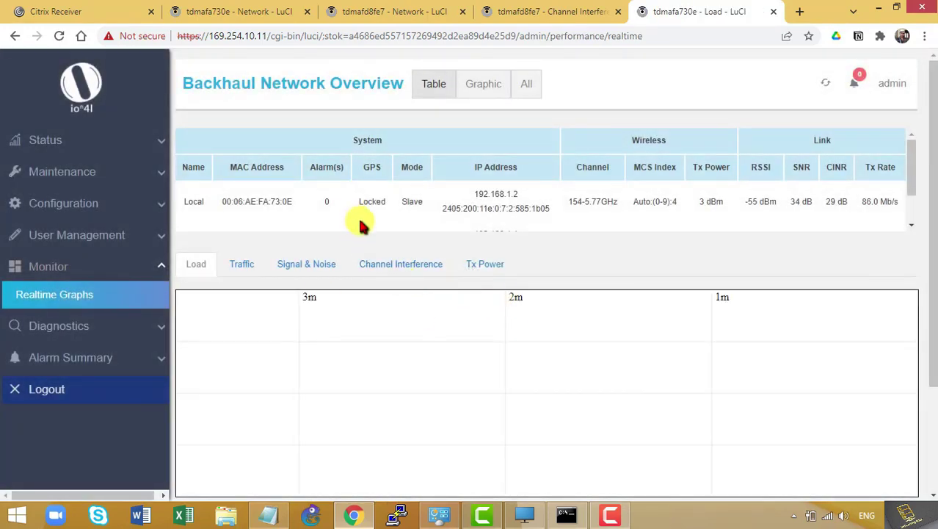
pyautogui.click(400, 264)
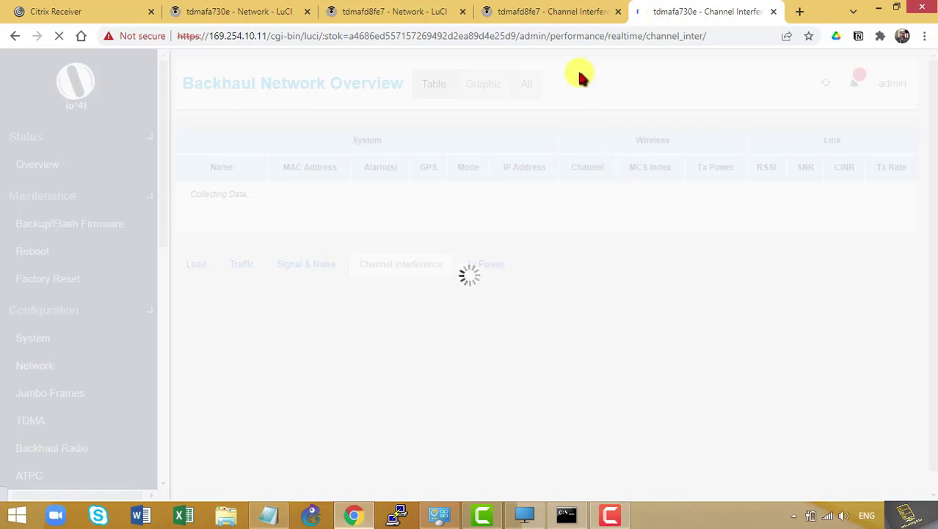
# Compare the master and slave interference graphs, ending on the master's
pyautogui.click(566, 9)
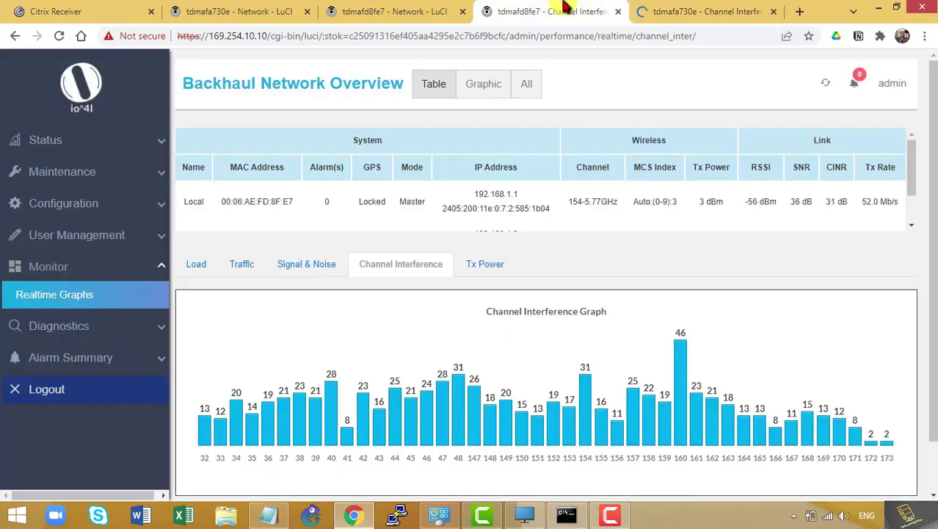
pyautogui.click(657, 18)
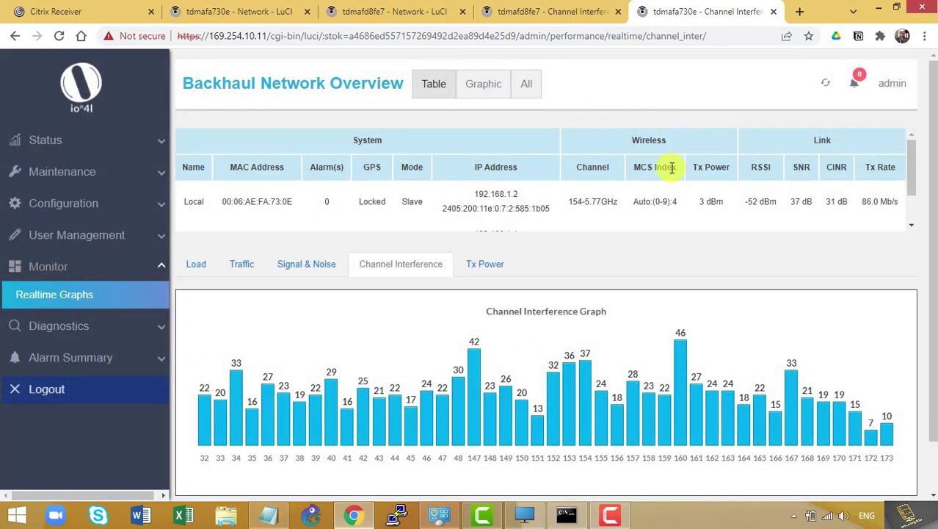
pyautogui.click(530, 12)
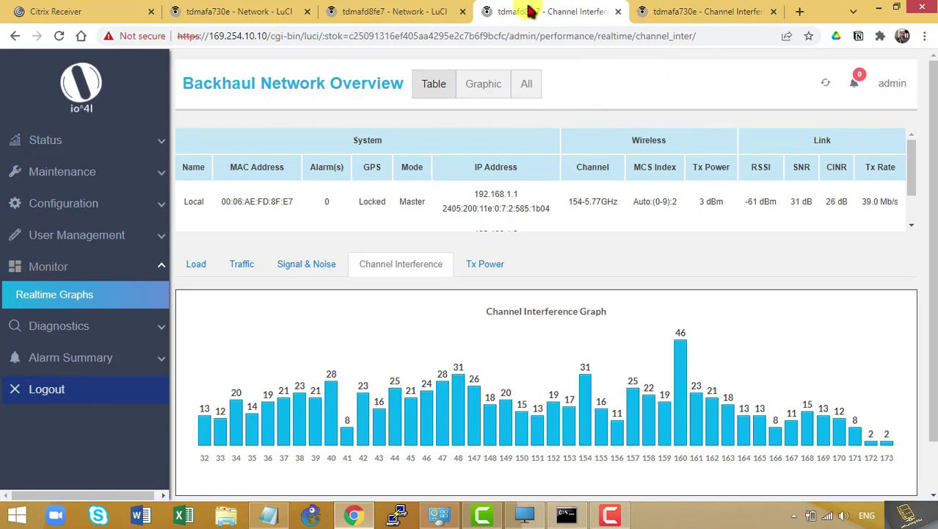
pyautogui.click(738, 12)
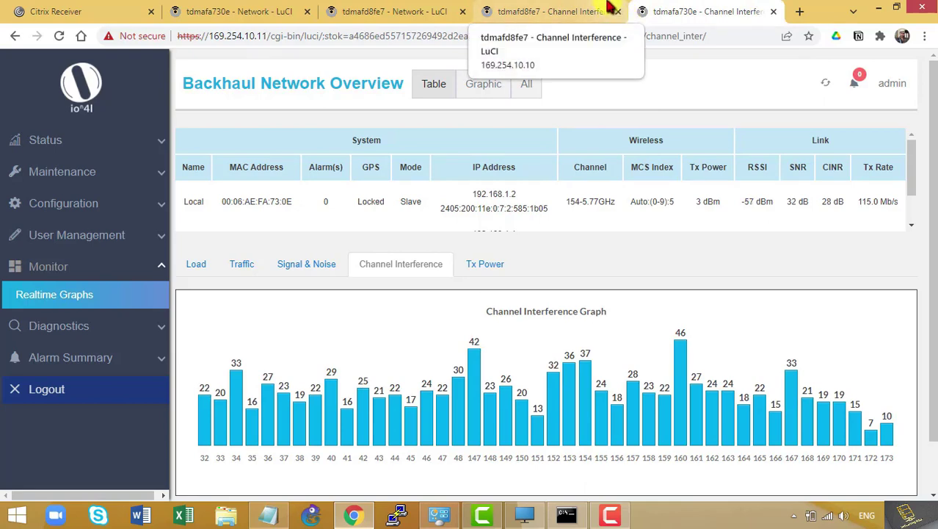
pyautogui.click(594, 12)
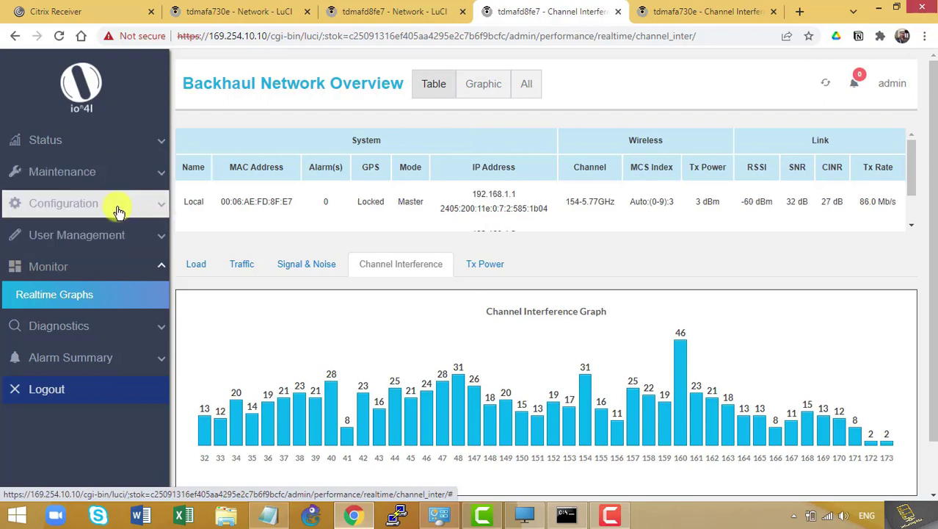
# Check the master's Backhaul Radio overview down to the Peer row, then return to the slave's interference graph
pyautogui.click(118, 211)
pyautogui.click(95, 345)
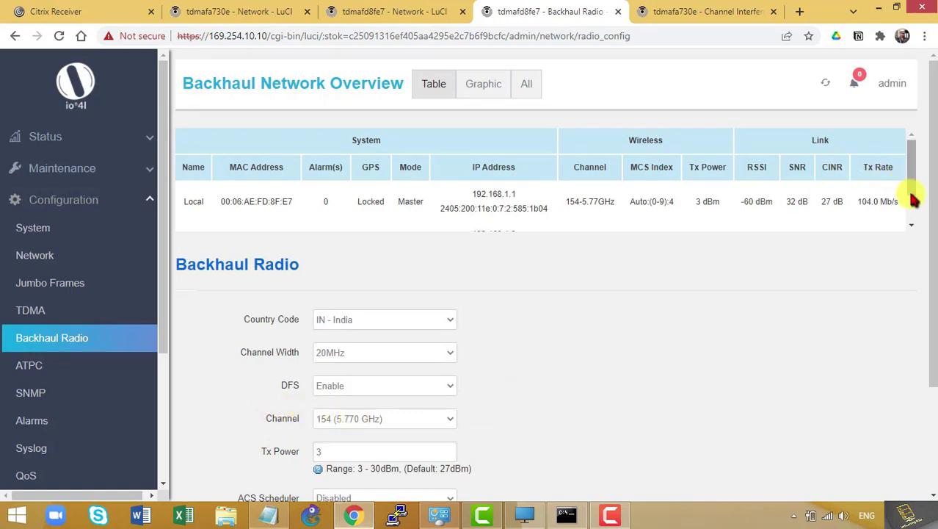
pyautogui.scroll(-1, 914, 205)
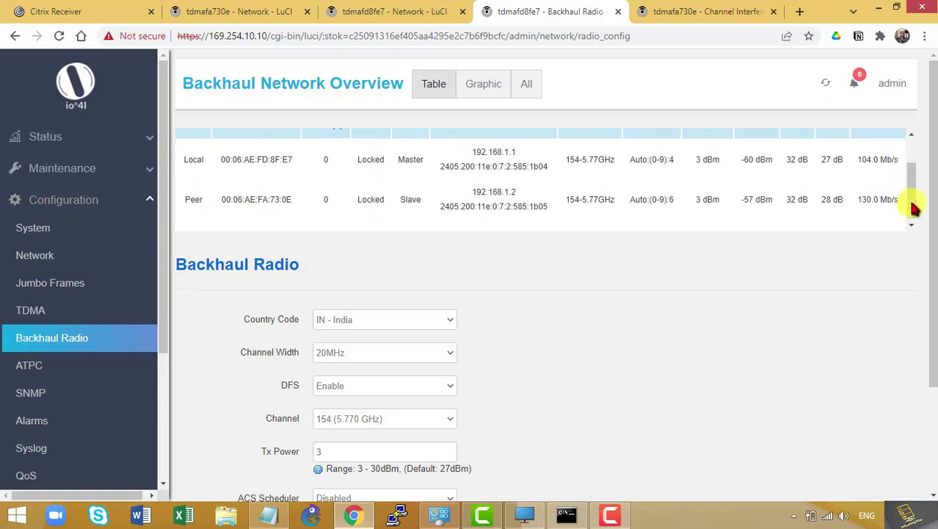
pyautogui.scroll(-1, 914, 210)
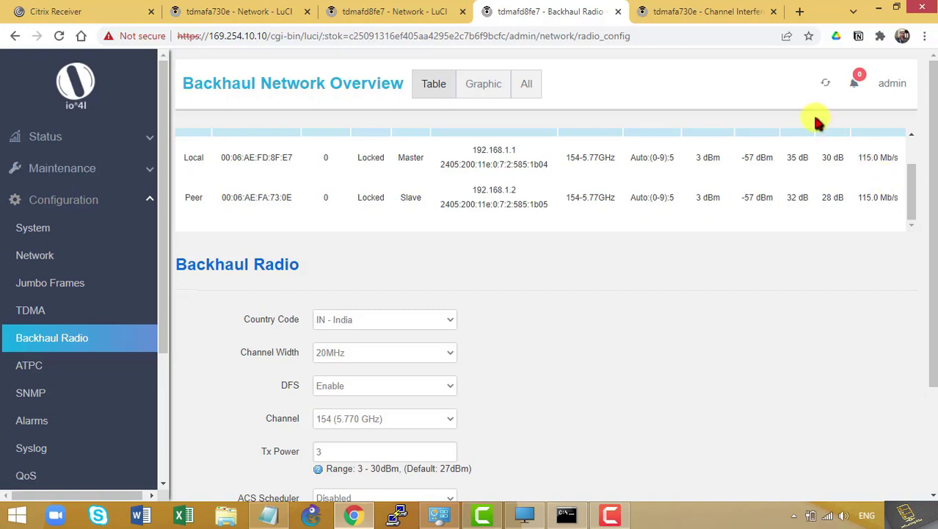
pyautogui.click(699, 11)
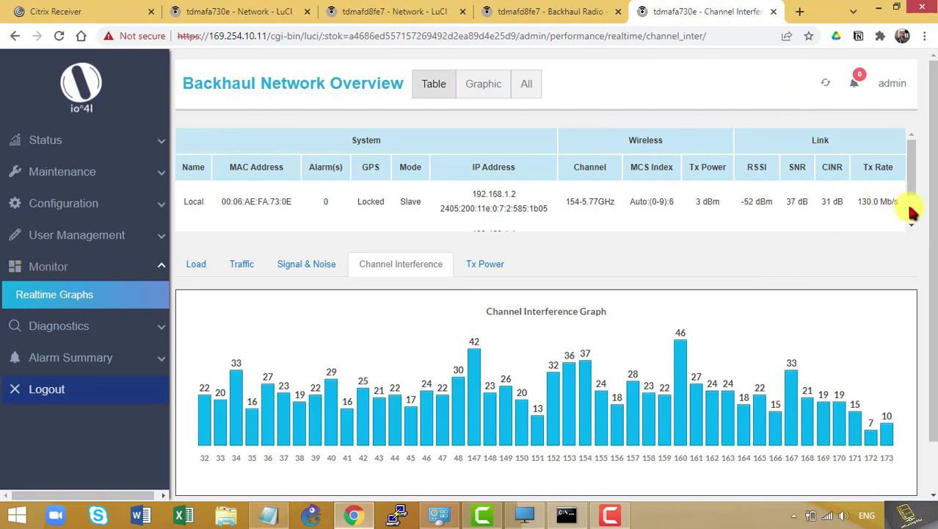
# View the slave's 3 dBm Tx Power graph, then Signal & Noise showing -40 dBm signal, -92 dBm noise
pyautogui.scroll(-1, 910, 212)
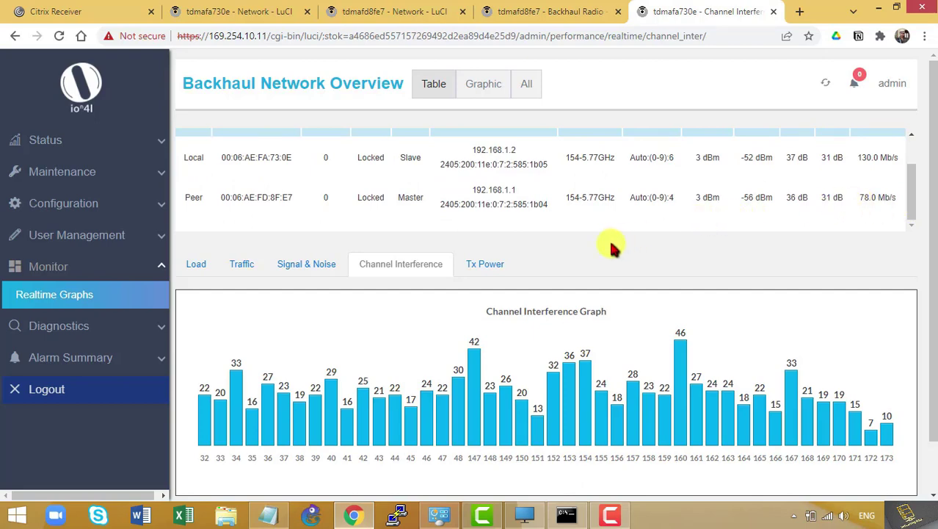
pyautogui.click(496, 269)
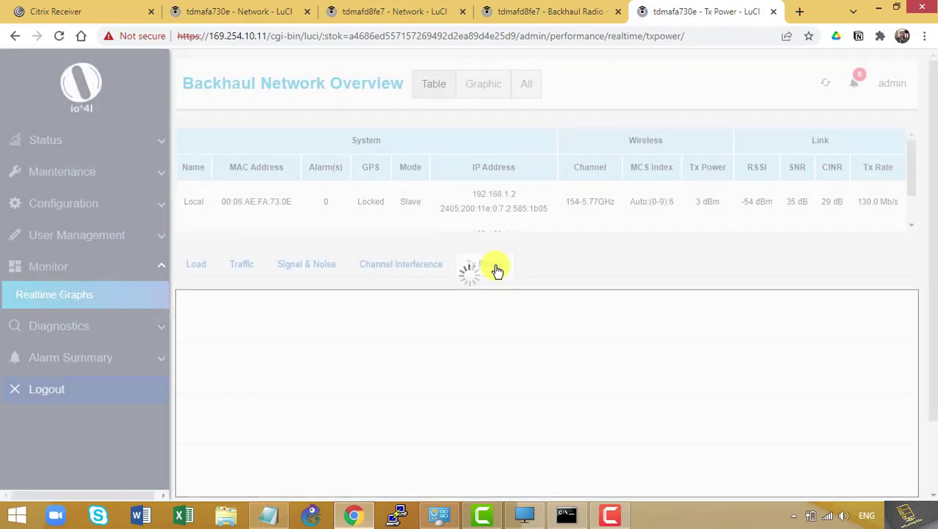
pyautogui.scroll(-1, 310, 178)
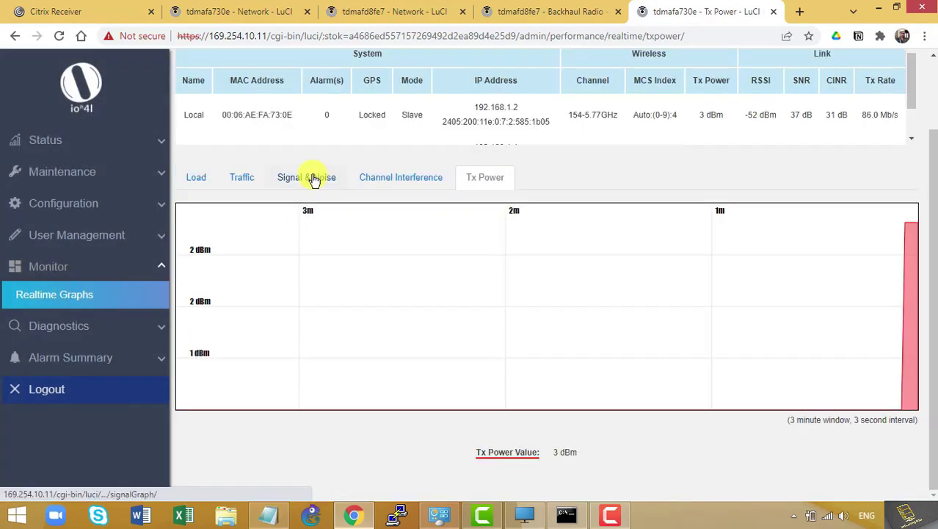
pyautogui.click(313, 180)
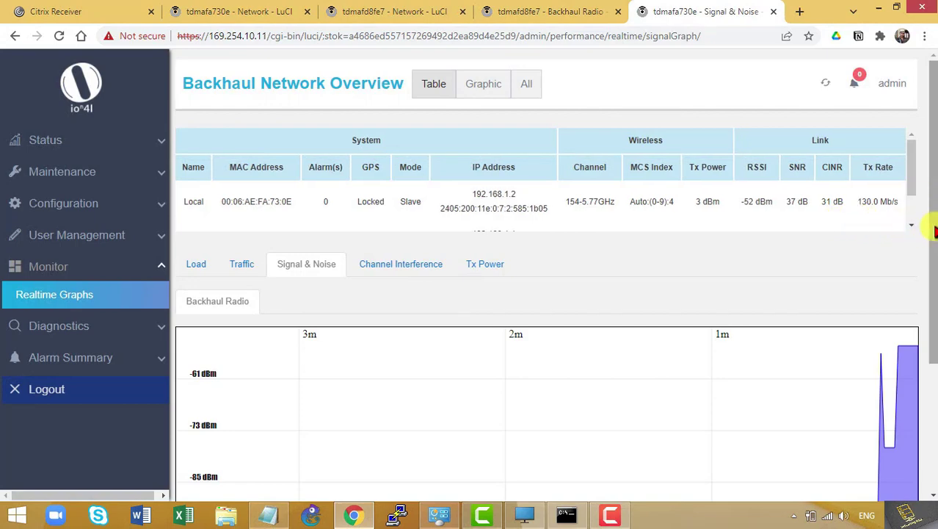
pyautogui.scroll(-1, 935, 220)
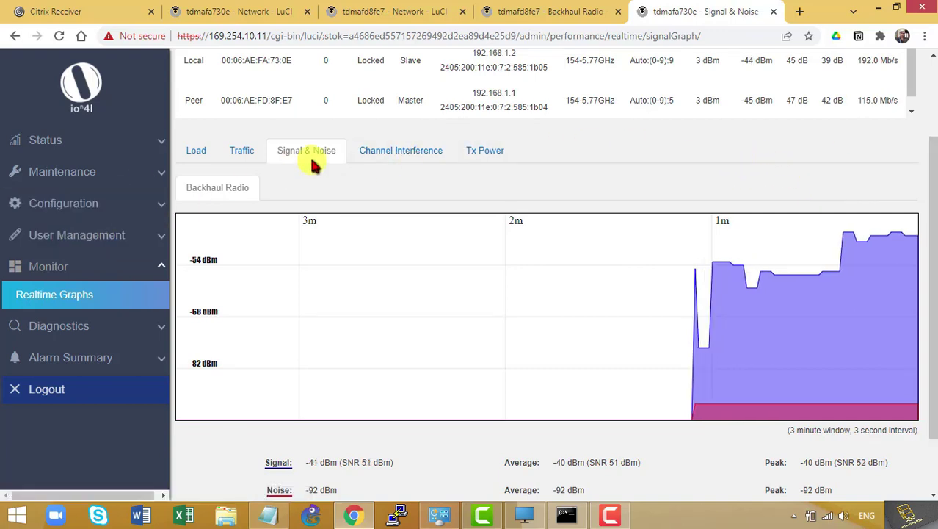
# Set the master radio's channel to 172 (5.860 GHz) and save past the channel-matching warning
pyautogui.click(517, 17)
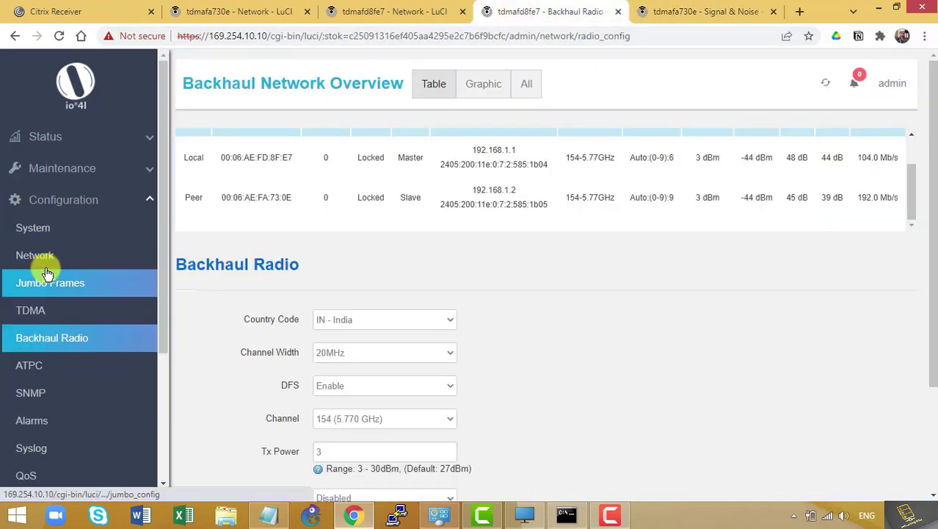
pyautogui.click(411, 418)
pyautogui.scroll(-5, 389, 393)
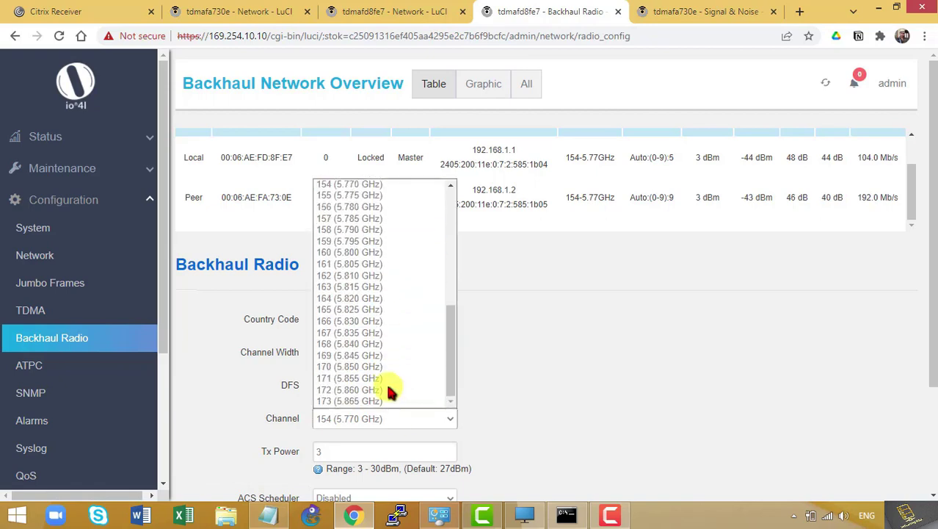
pyautogui.click(378, 389)
pyautogui.scroll(-2, 619, 394)
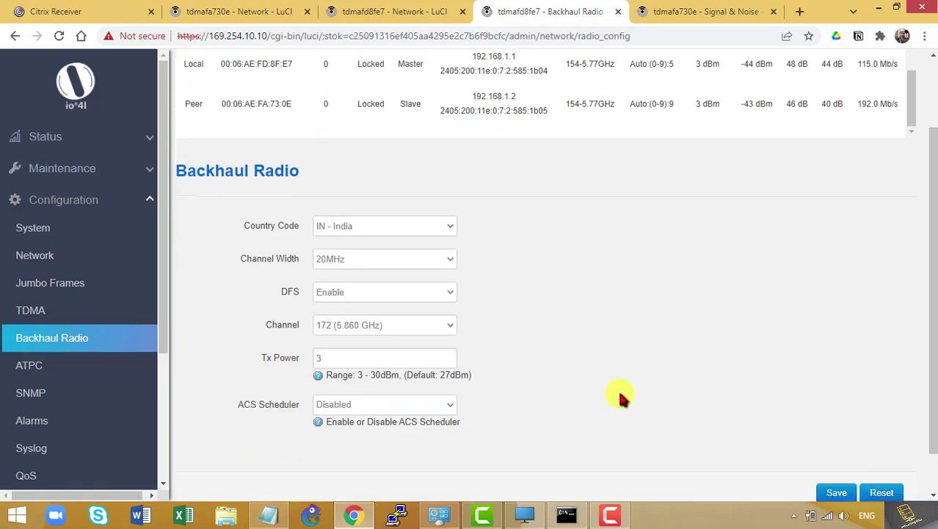
pyautogui.click(837, 445)
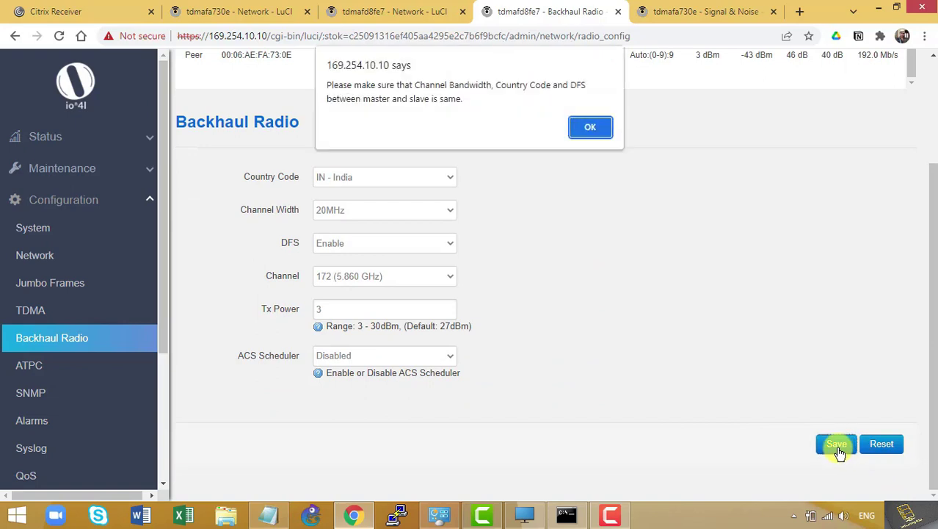
pyautogui.click(591, 128)
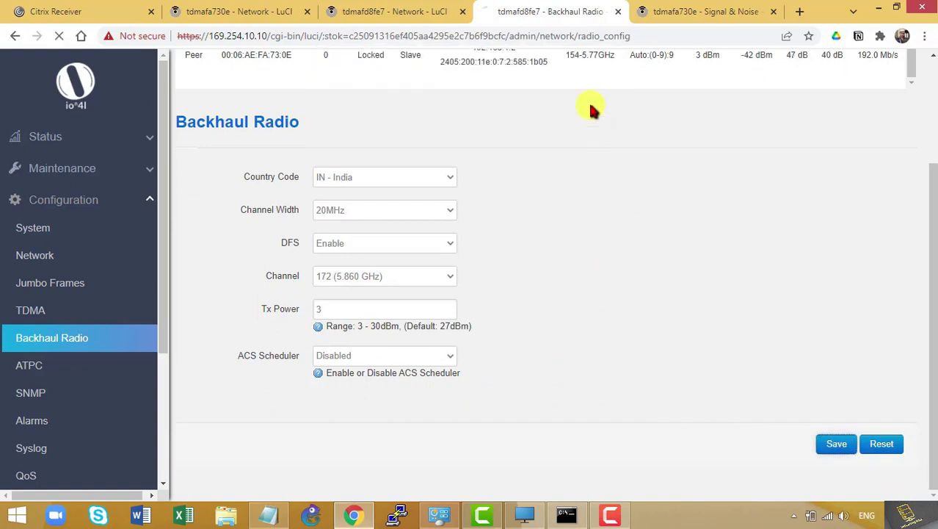
pyautogui.click(658, 16)
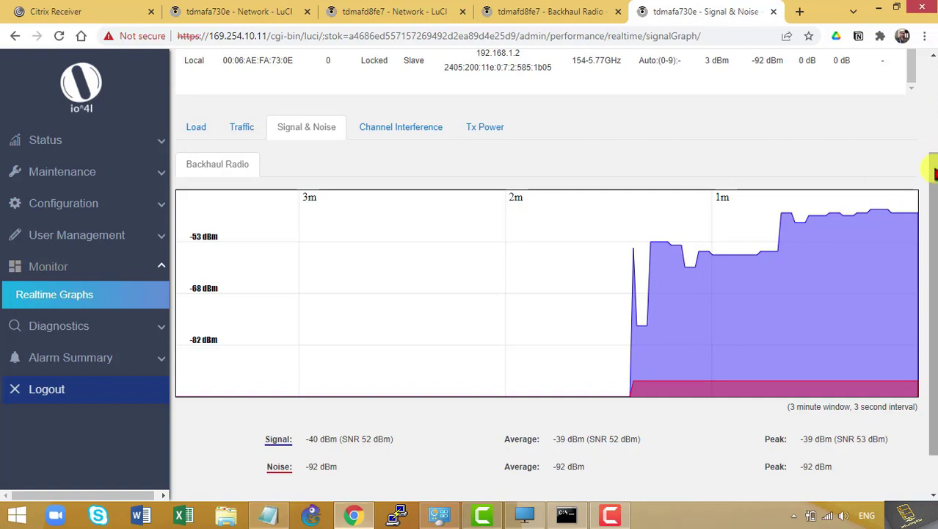
pyautogui.scroll(2, 934, 161)
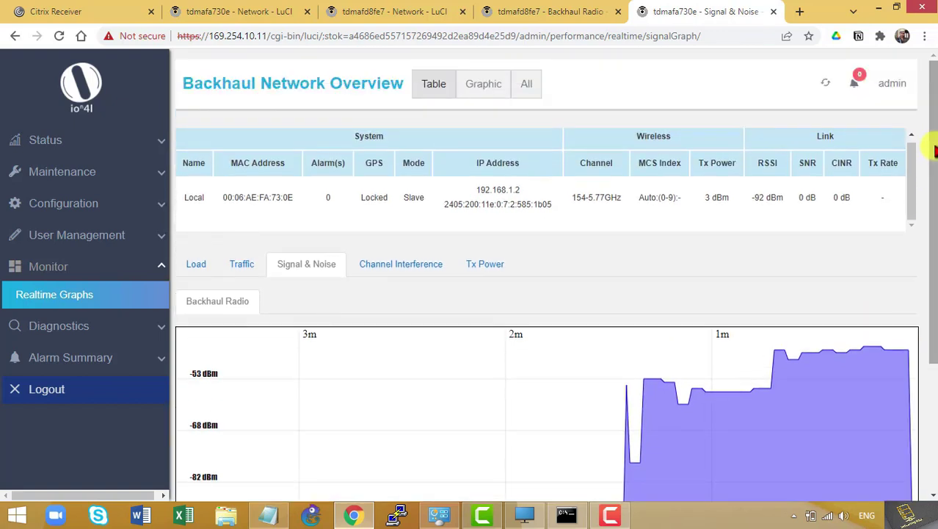
pyautogui.scroll(-1, 933, 232)
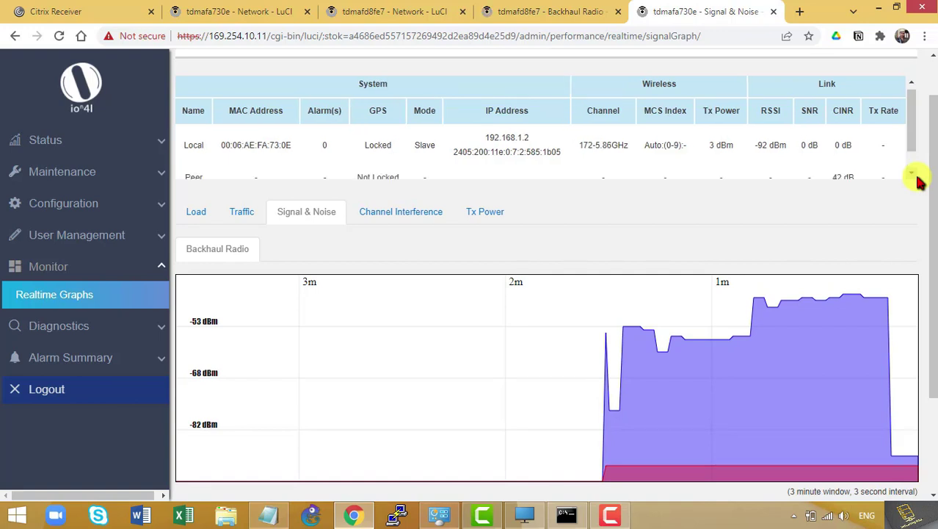
pyautogui.click(911, 176)
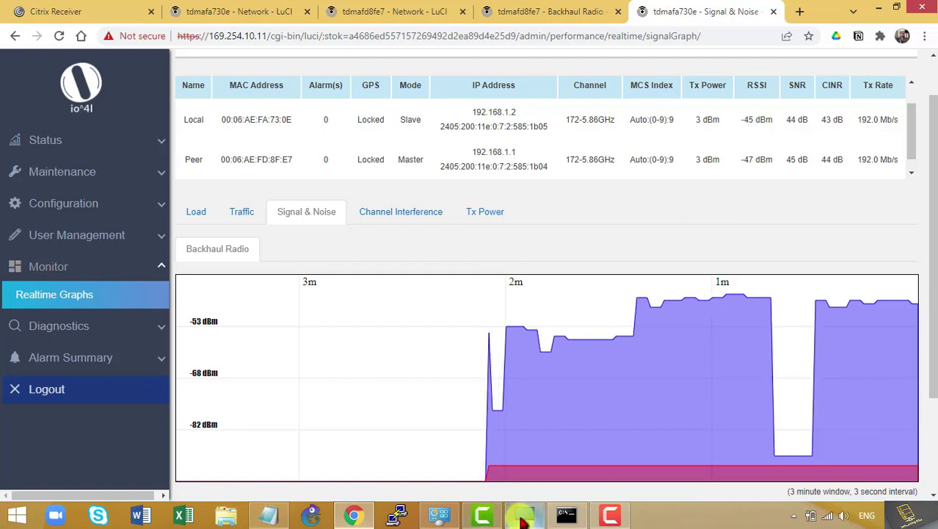
# Check the master radio's backhaul settings and the far-end signal graph in the local browser
pyautogui.click(523, 514)
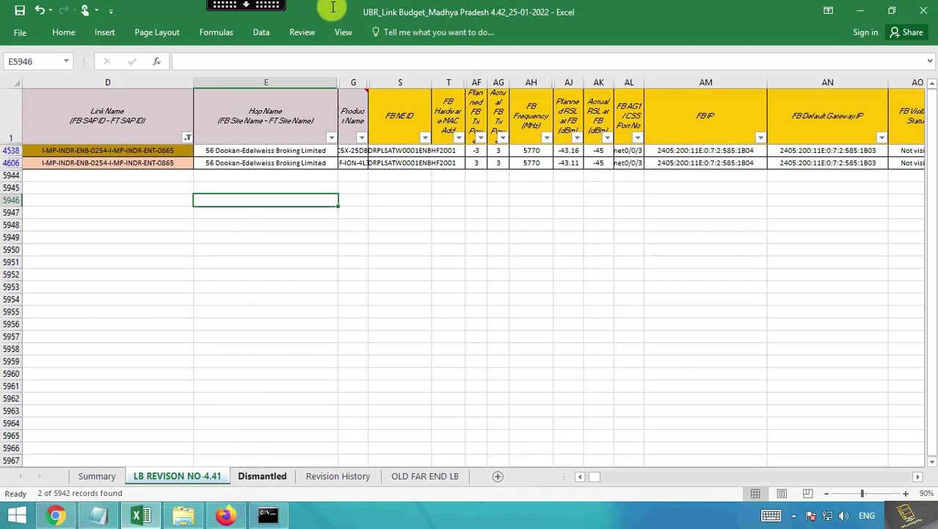
pyautogui.click(259, 7)
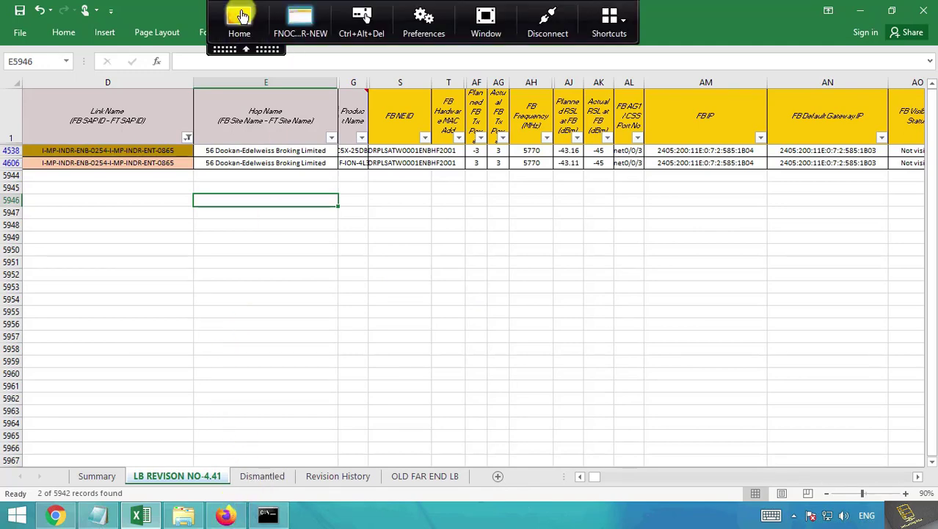
pyautogui.click(241, 17)
pyautogui.click(546, 14)
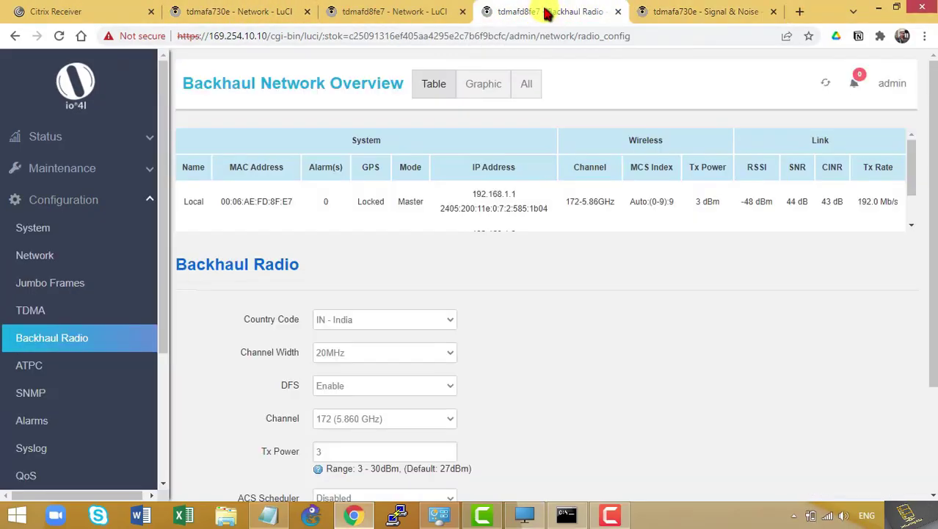
pyautogui.click(666, 13)
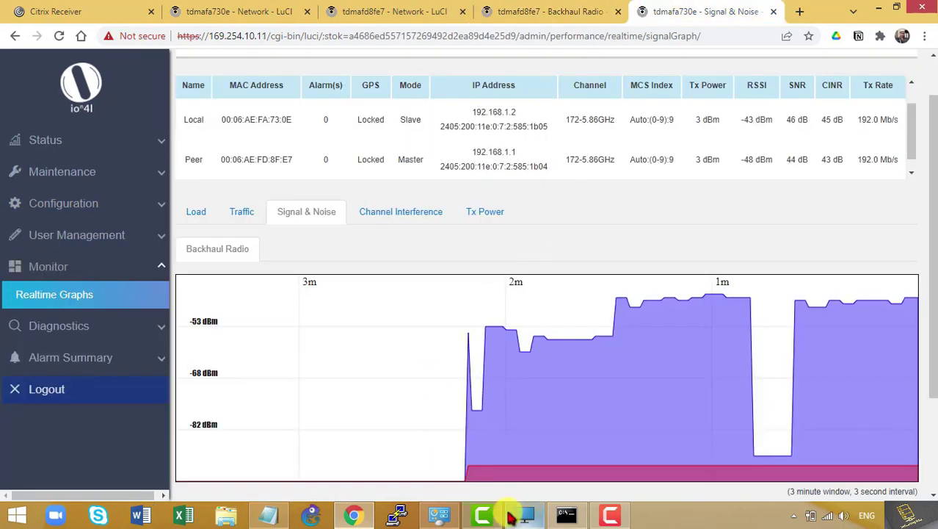
# Copy the FB NE ID from cell S4606 and bring up the master radio's LuCI page
pyautogui.click(544, 515)
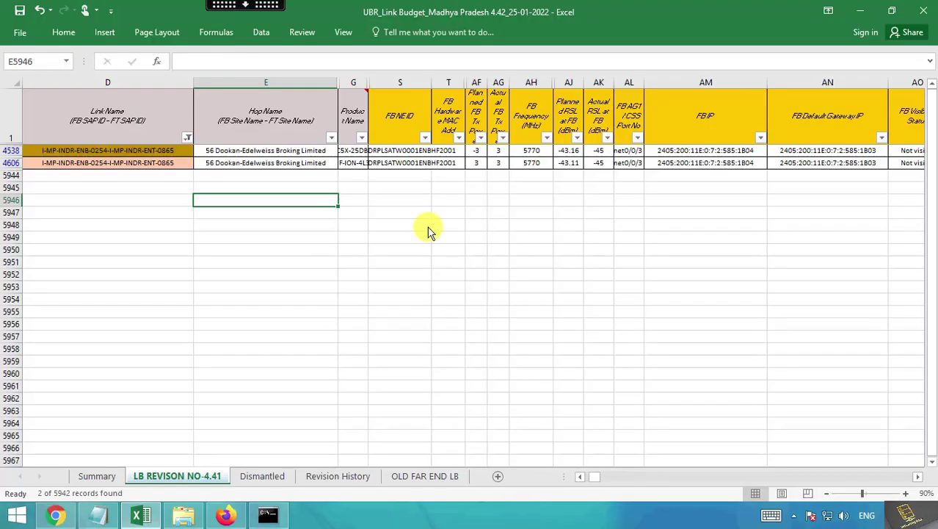
pyautogui.click(404, 163)
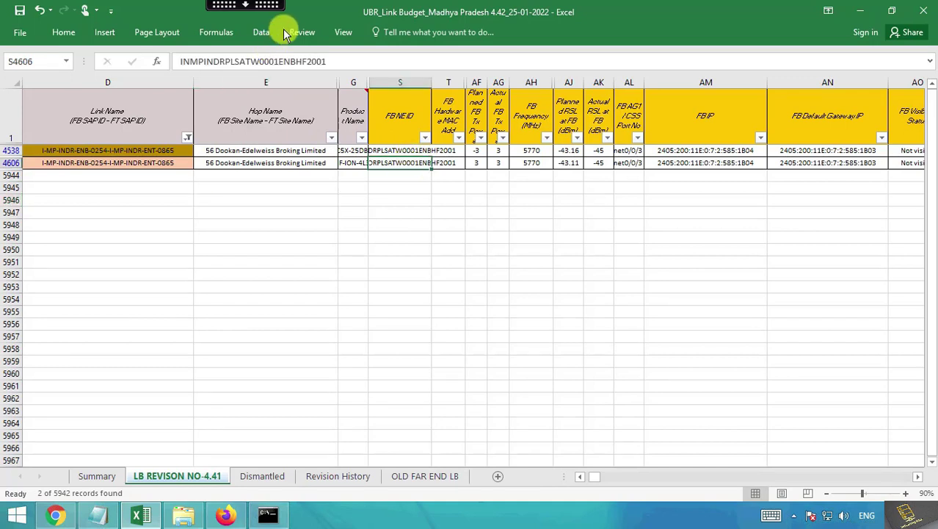
pyautogui.moveTo(330, 60); pyautogui.dragTo(183, 63)
pyautogui.doubleClick(183, 62)
pyautogui.hotkey('ctrl', 'c')
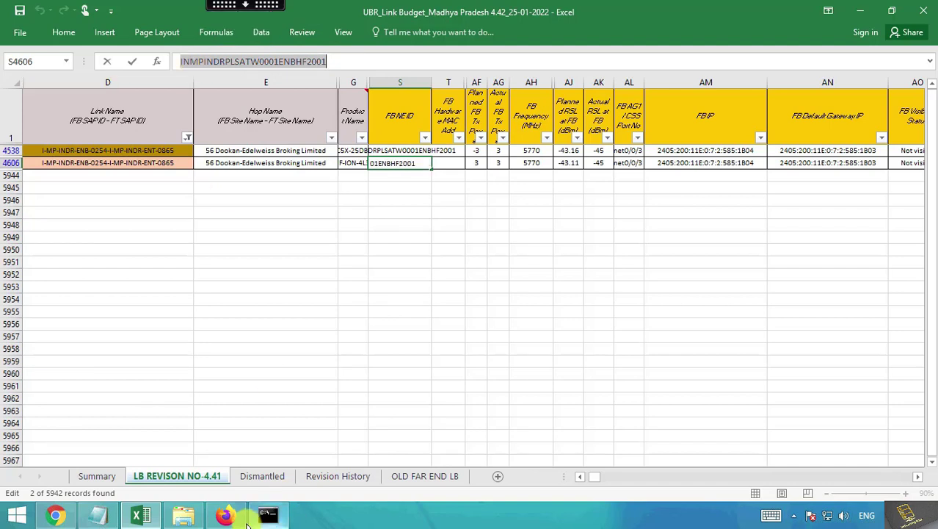
pyautogui.click(225, 515)
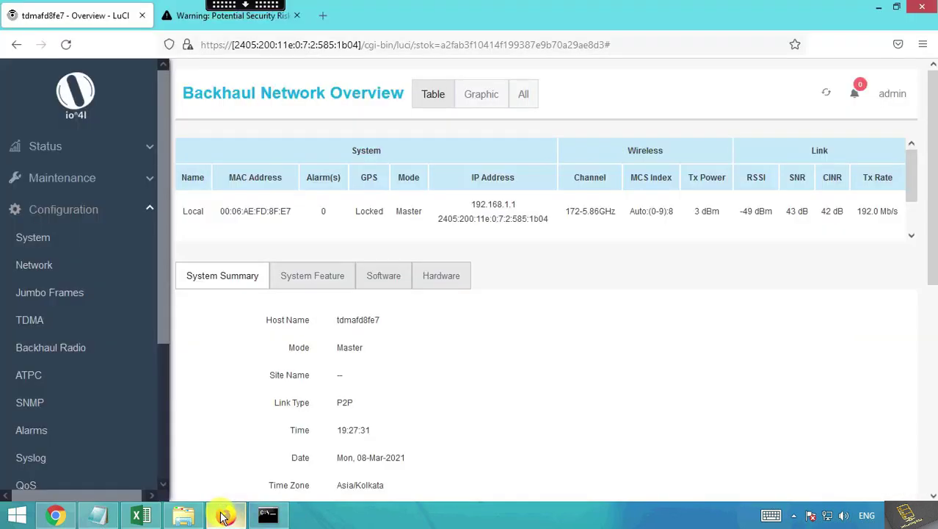
# Replace the master's System Host Name tdmafd8fe7 with the pasted NE ID INMPINDRPLSATW0001ENBHF2001
pyautogui.click(66, 244)
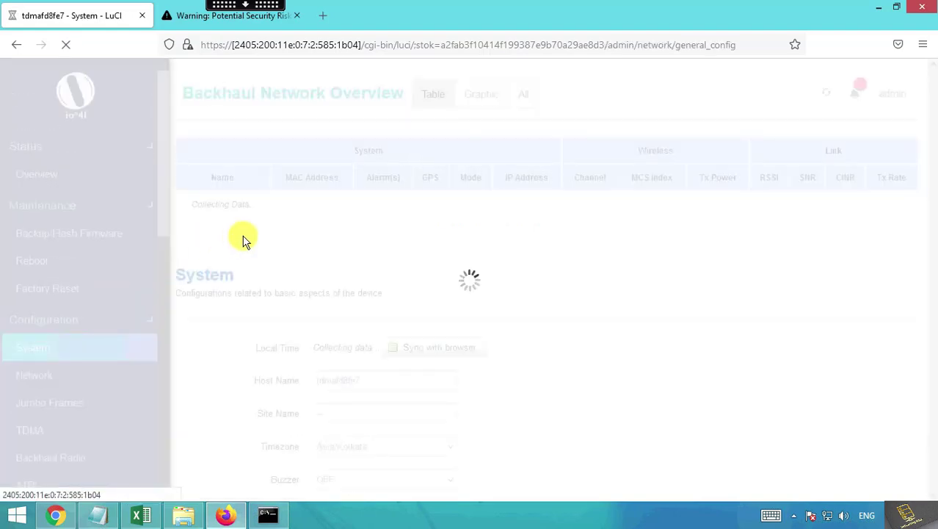
pyautogui.click(366, 380)
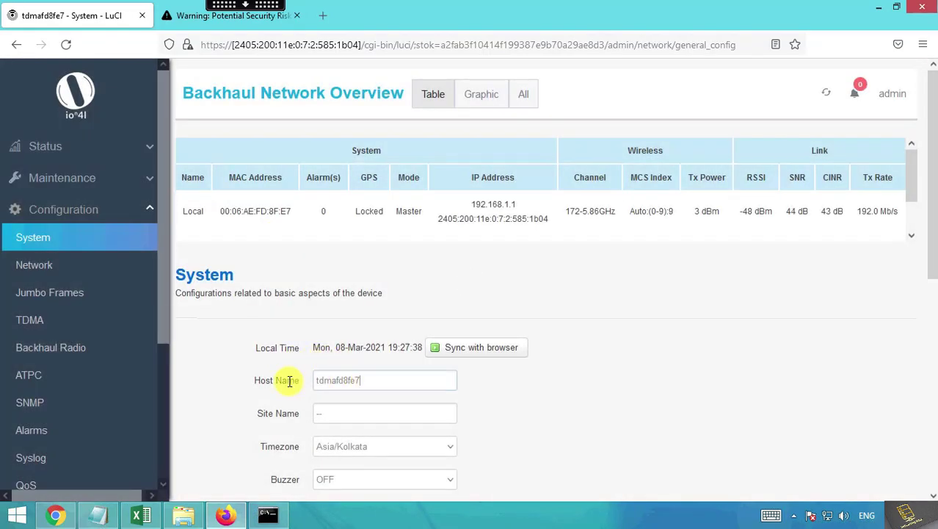
pyautogui.hotkey('ctrl', 'a')
pyautogui.hotkey('ctrl', 'v')
pyautogui.press('Tab')
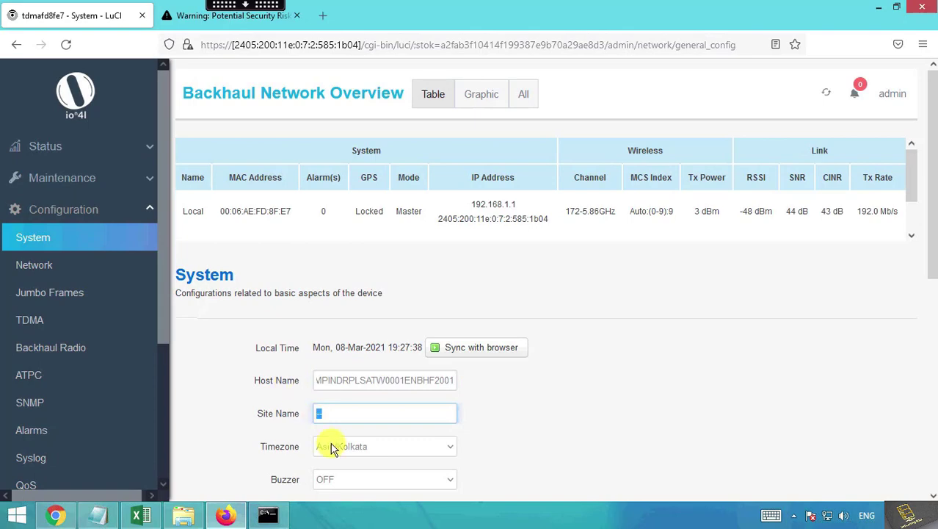
pyautogui.hotkey('alt', 'Tab')
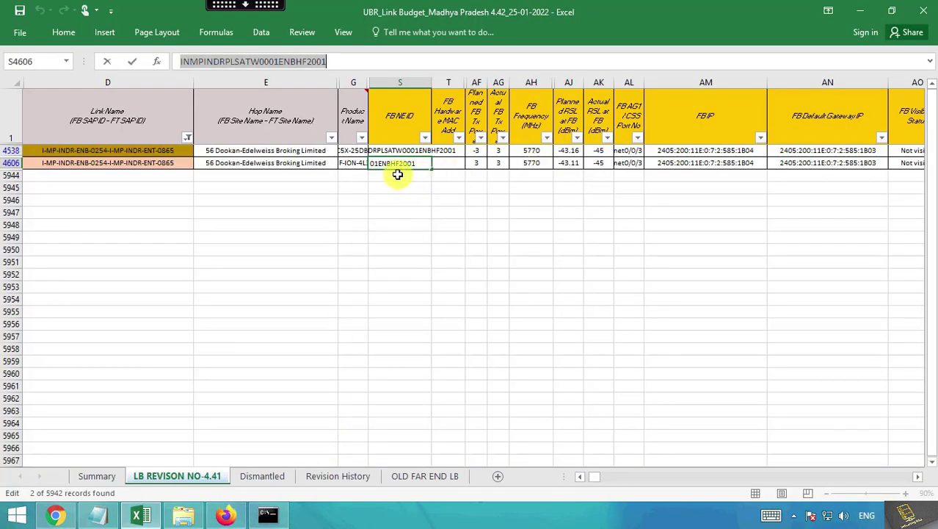
# Copy I-MP-INDR-ENB-0254 from D4606's link name into the master's Site Name and save
pyautogui.click(182, 163)
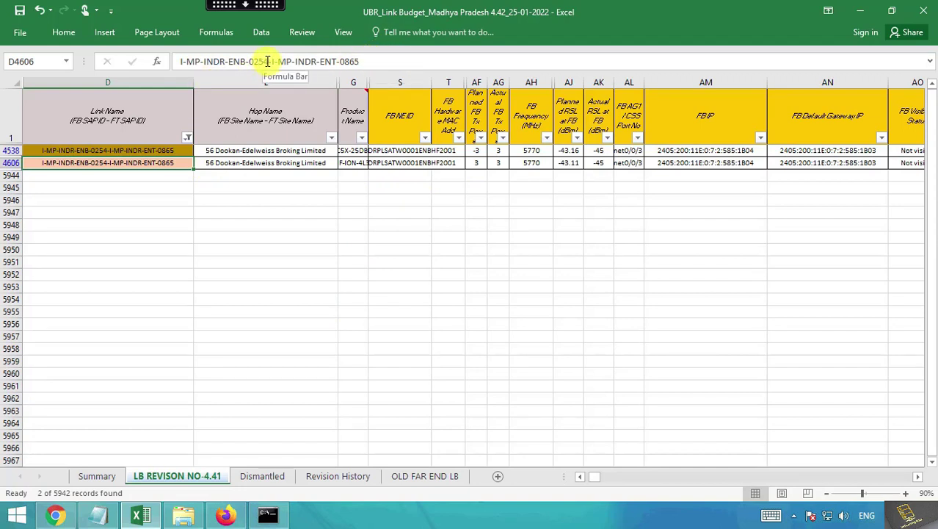
pyautogui.moveTo(268, 62); pyautogui.dragTo(176, 59)
pyautogui.hotkey('ctrl', 'c')
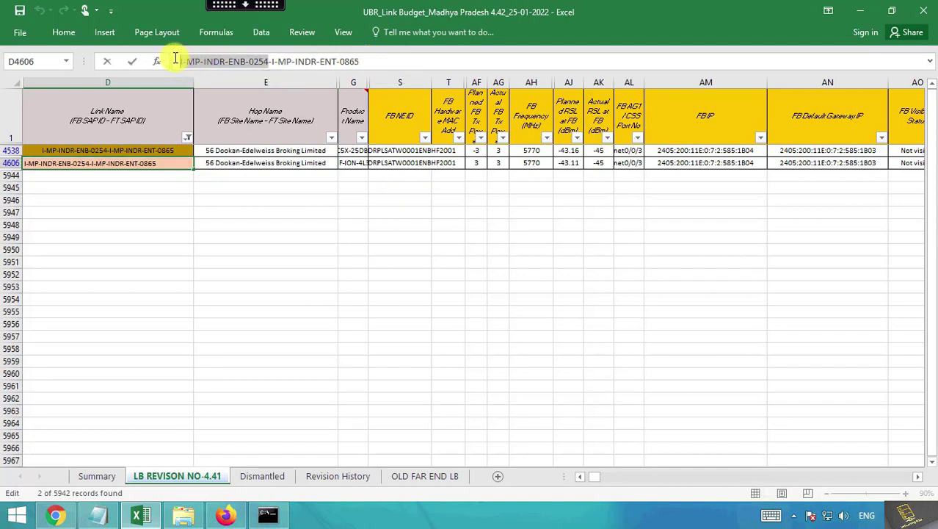
pyautogui.hotkey('alt', 'Tab')
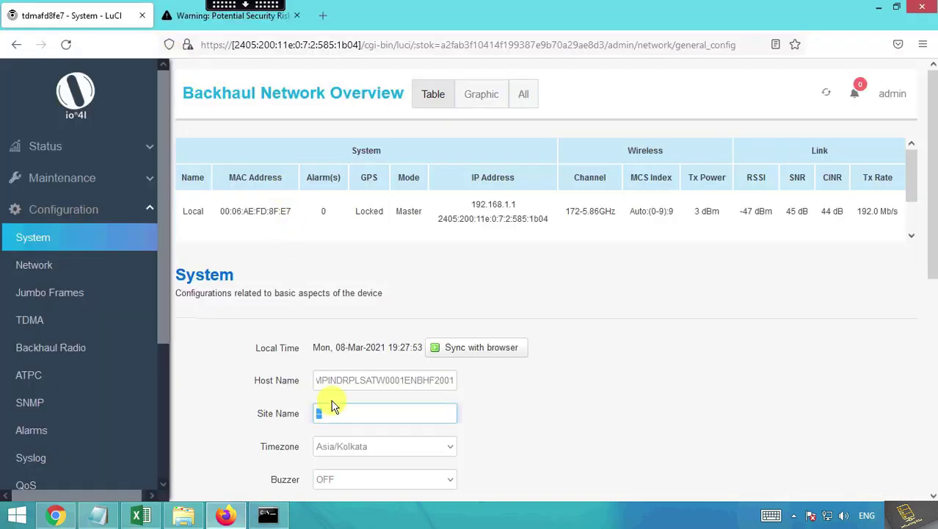
pyautogui.hotkey('ctrl', 'v')
pyautogui.scroll(-5, 540, 432)
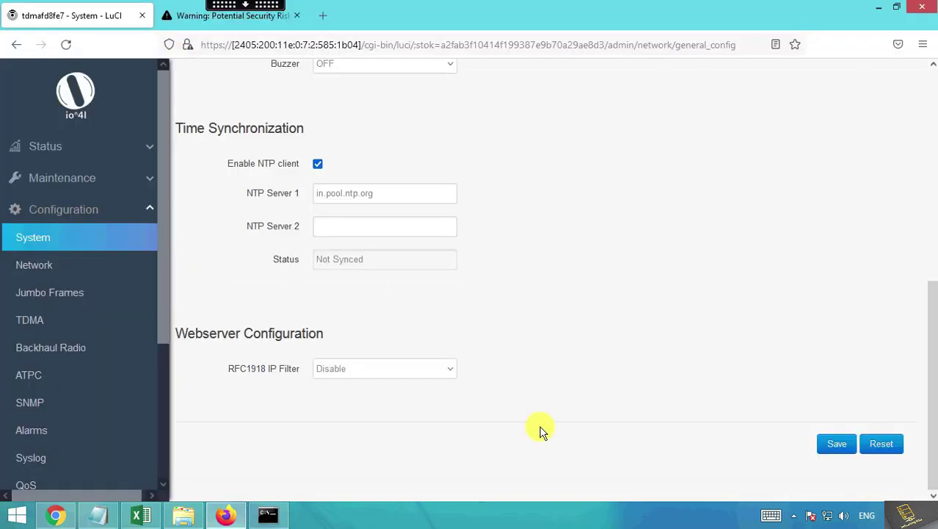
pyautogui.click(829, 444)
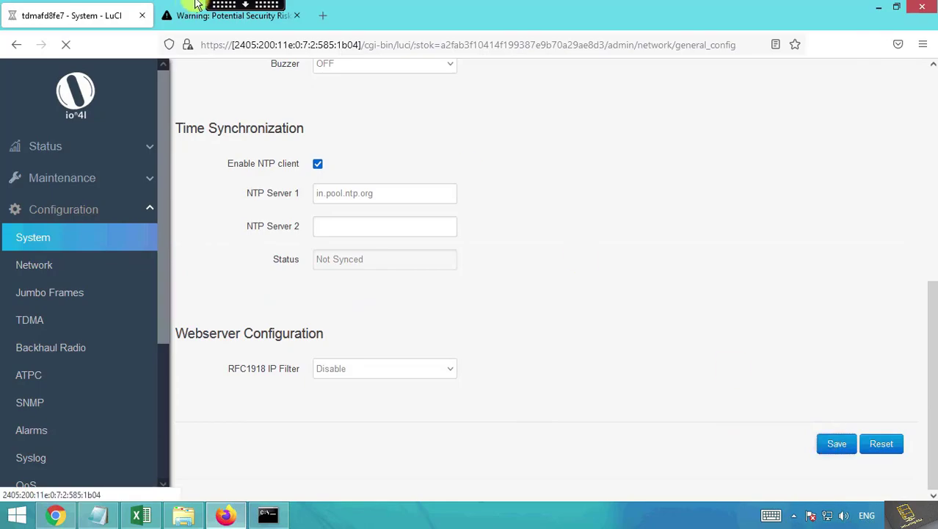
pyautogui.click(239, 15)
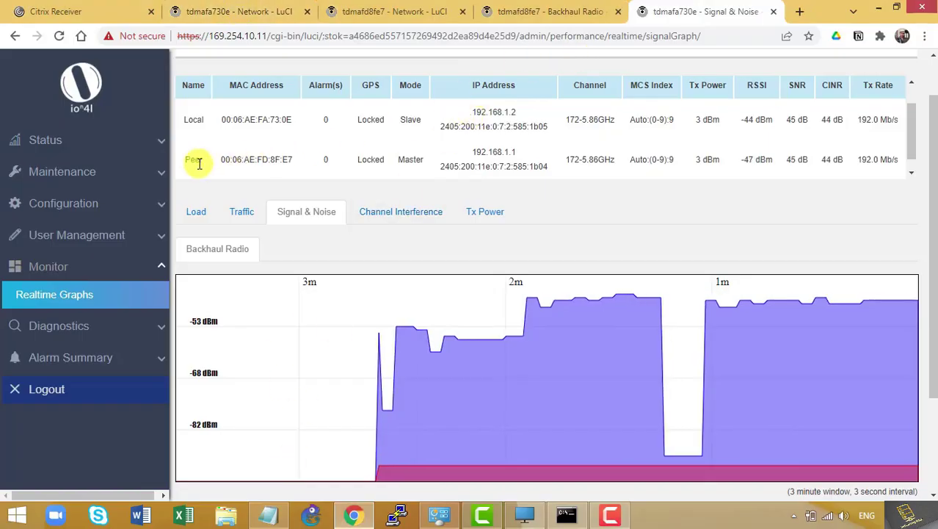
# Replace the slave radio's host name tdmafa730e with INMPINDRPLSANB0102ENTHF2001 in System settings
pyautogui.click(77, 201)
pyautogui.click(73, 255)
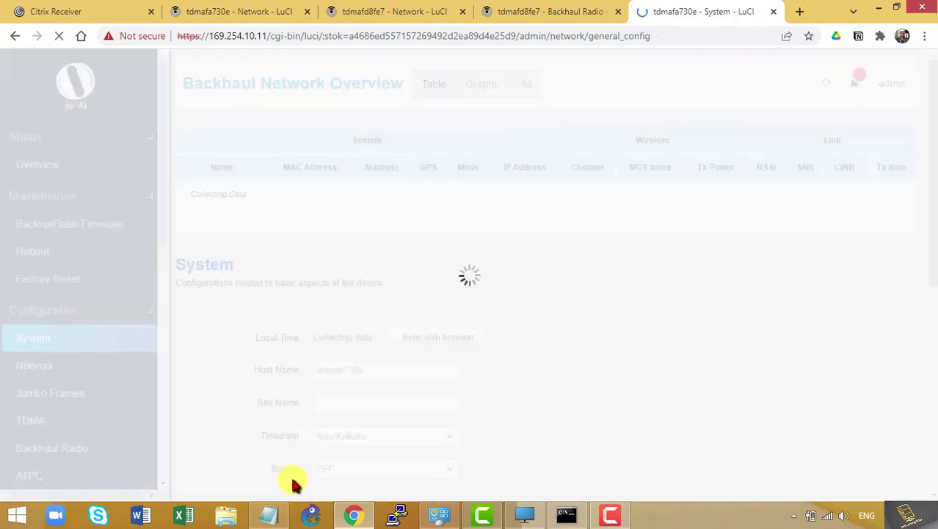
pyautogui.click(269, 515)
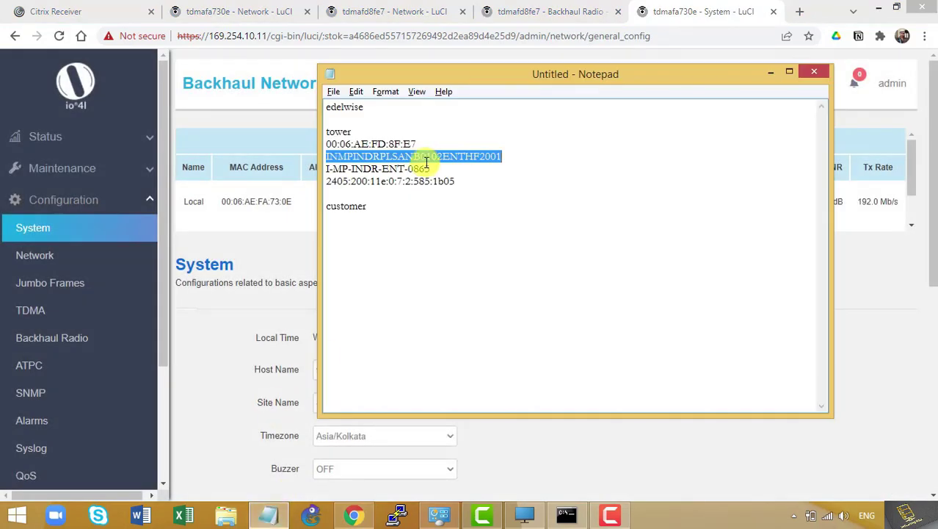
pyautogui.click(276, 316)
pyautogui.moveTo(377, 376); pyautogui.dragTo(292, 378)
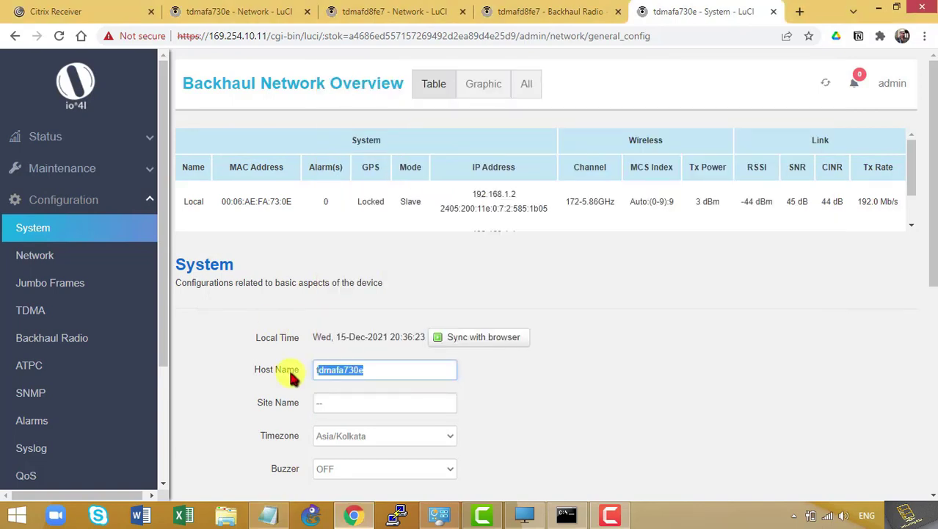
pyautogui.write('INMPINDRPLSANB0102ENTHF2001')
pyautogui.press('Tab')
# Set the slave radio's site name to I-MP-INDR-ENT-0865 from the notes and save
pyautogui.hotkey('alt', 'Tab')
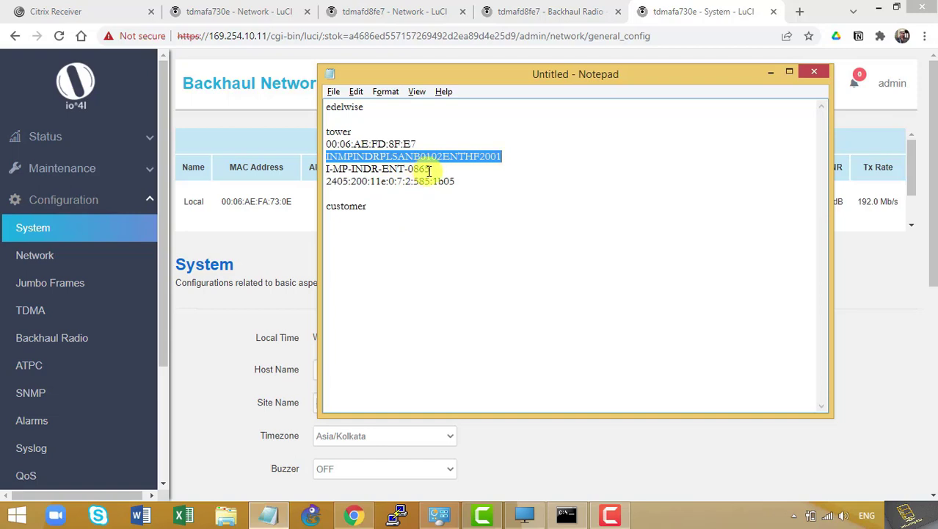
pyautogui.moveTo(431, 169); pyautogui.dragTo(326, 170)
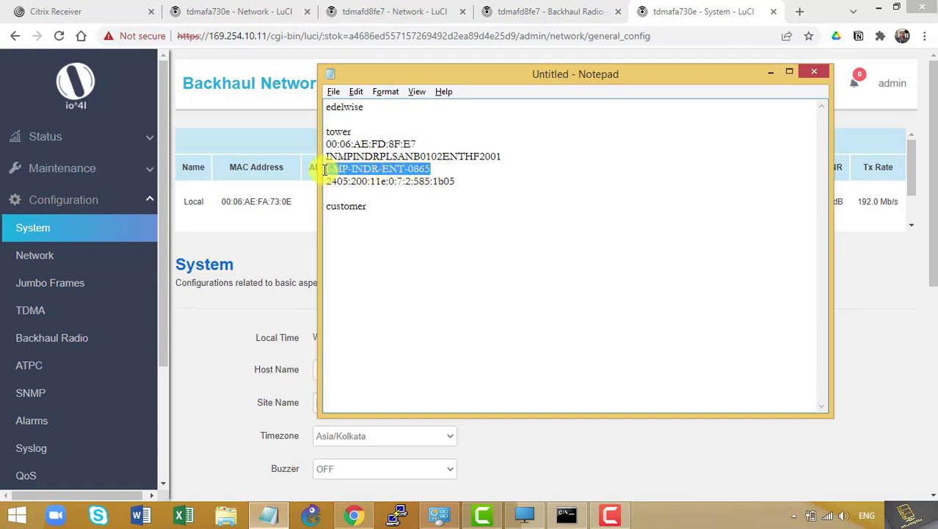
pyautogui.hotkey('ctrl', 'c')
pyautogui.hotkey('alt', 'Tab')
pyautogui.doubleClick(363, 408)
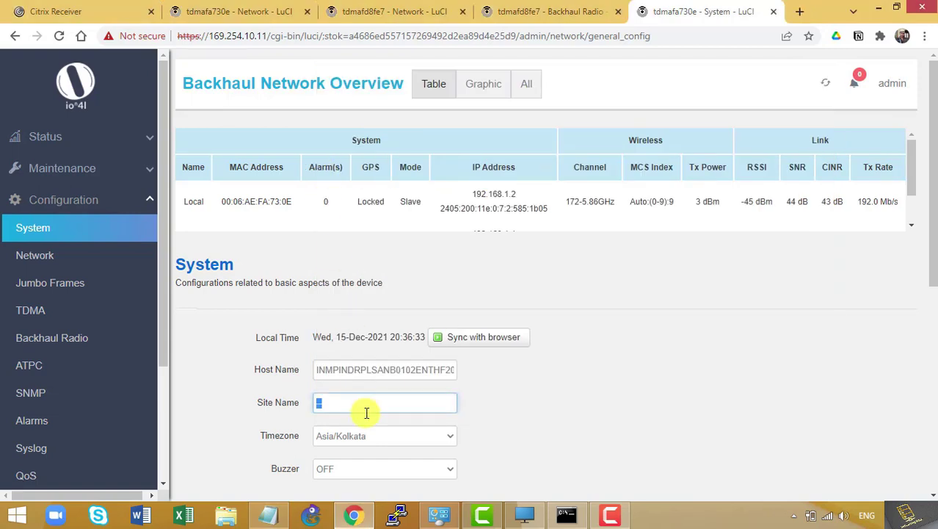
pyautogui.hotkey('ctrl', 'v')
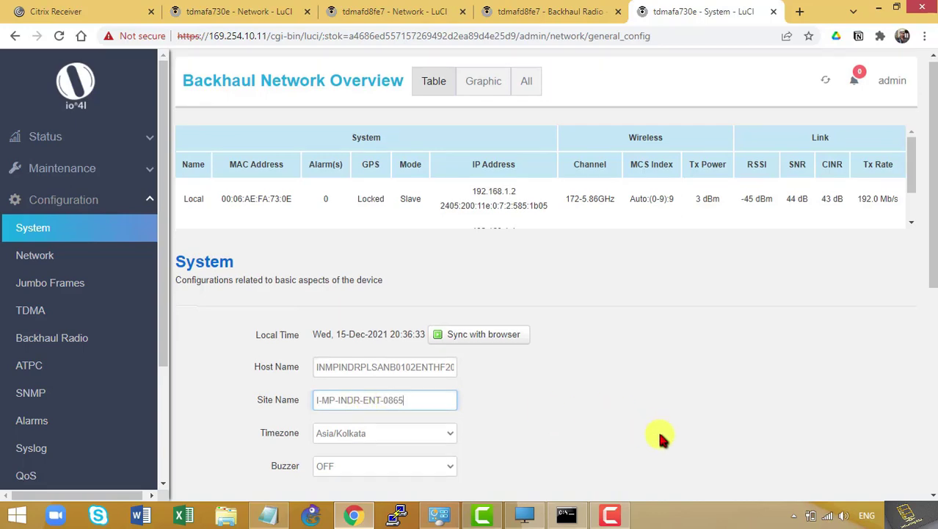
pyautogui.scroll(-5, 660, 435)
pyautogui.click(840, 445)
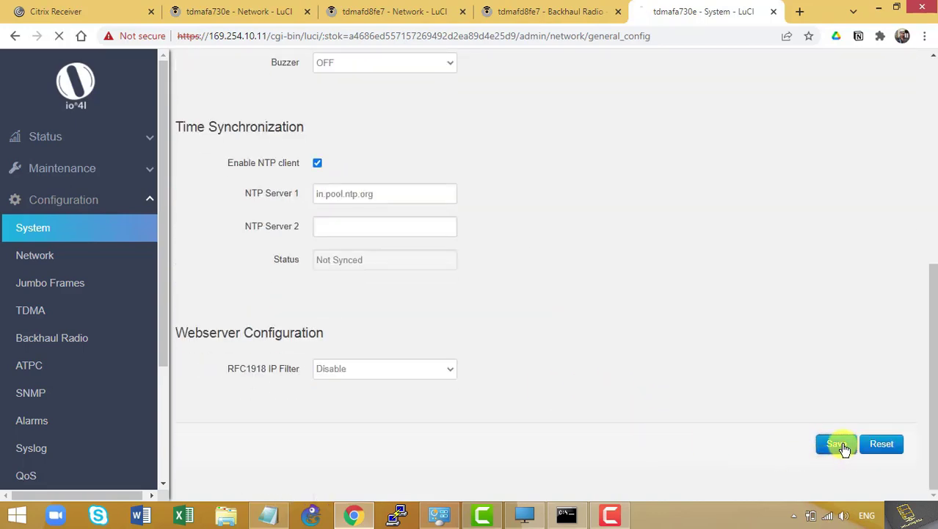
pyautogui.click(611, 9)
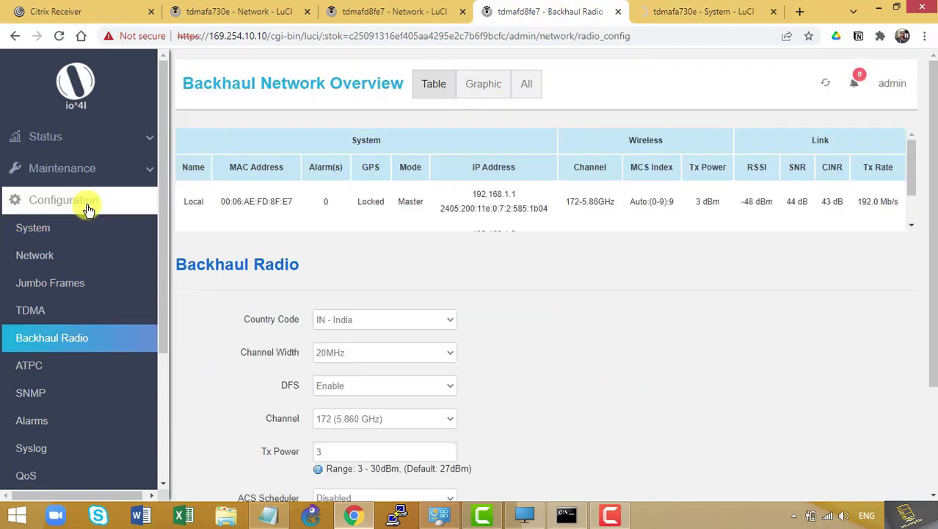
# Compare both radios' status pages, then open the slave's Overview showing INMPINDRPLSANB0102ENTHF2001 and I-MP-INDR-ENT-0865
pyautogui.click(82, 139)
pyautogui.click(79, 166)
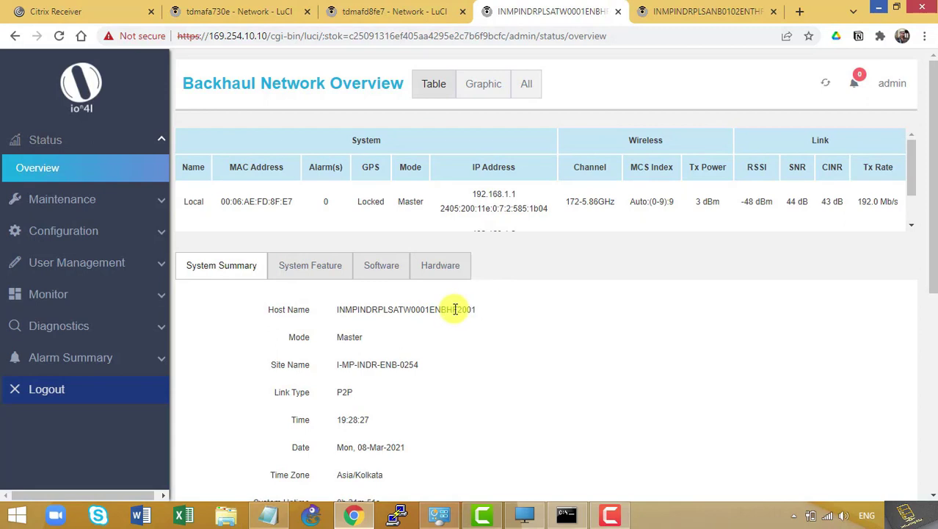
pyautogui.click(705, 8)
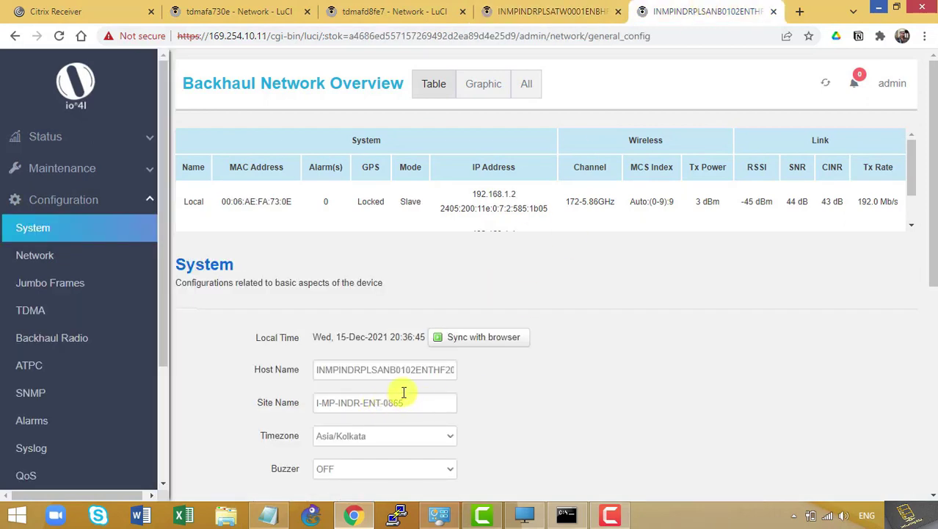
pyautogui.click(112, 223)
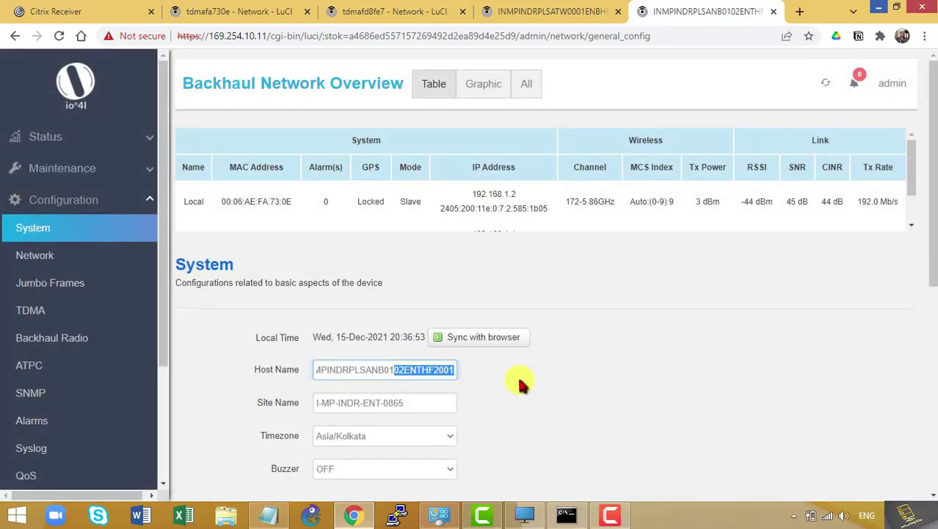
pyautogui.click(529, 11)
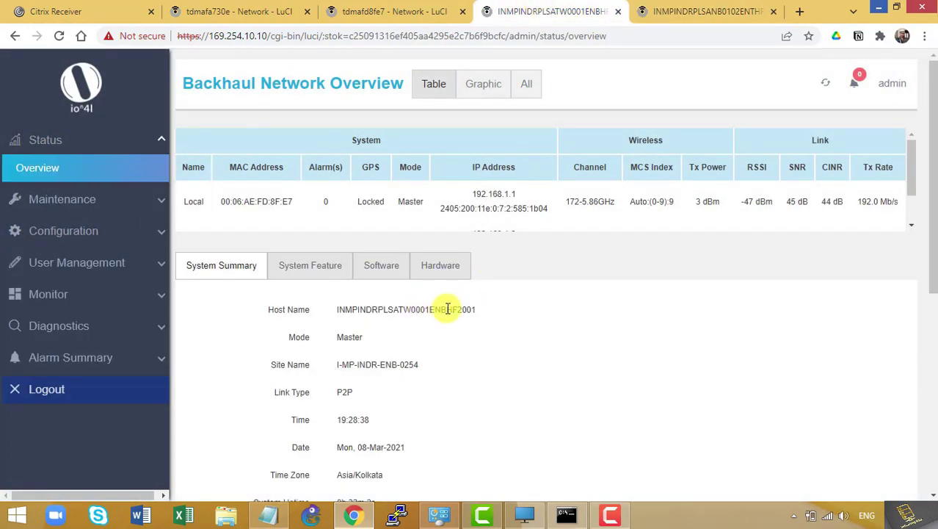
pyautogui.click(681, 9)
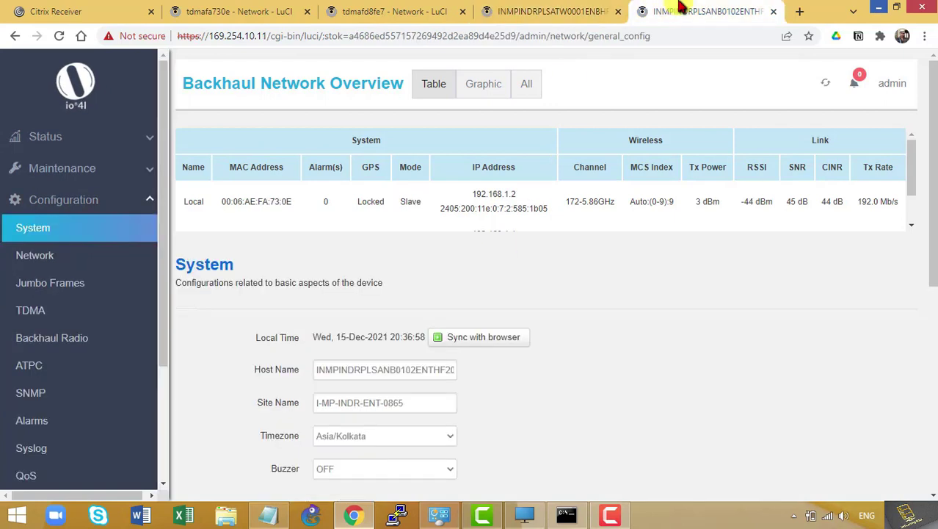
pyautogui.click(577, 11)
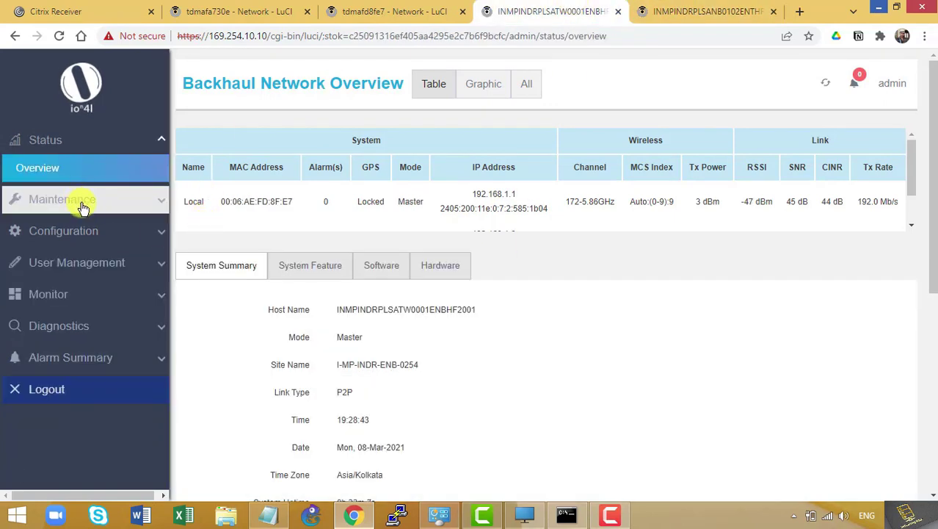
pyautogui.click(705, 11)
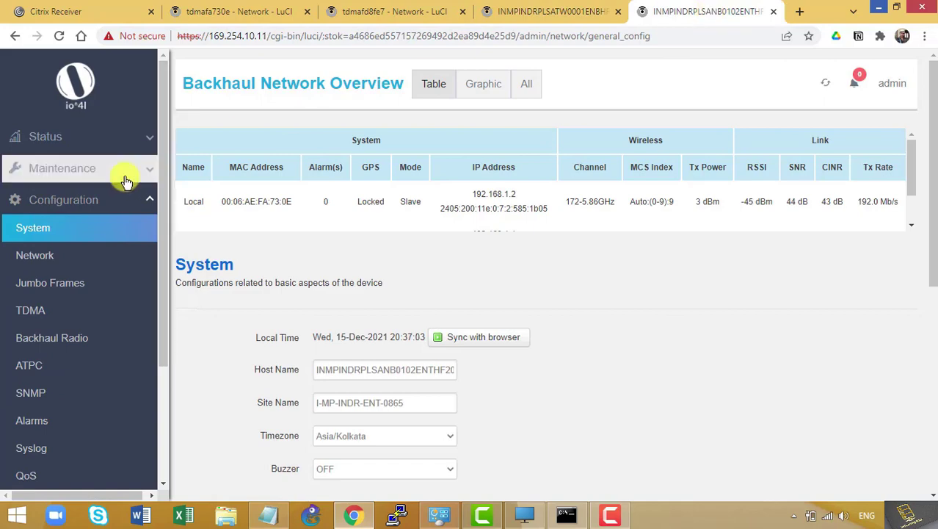
pyautogui.click(75, 141)
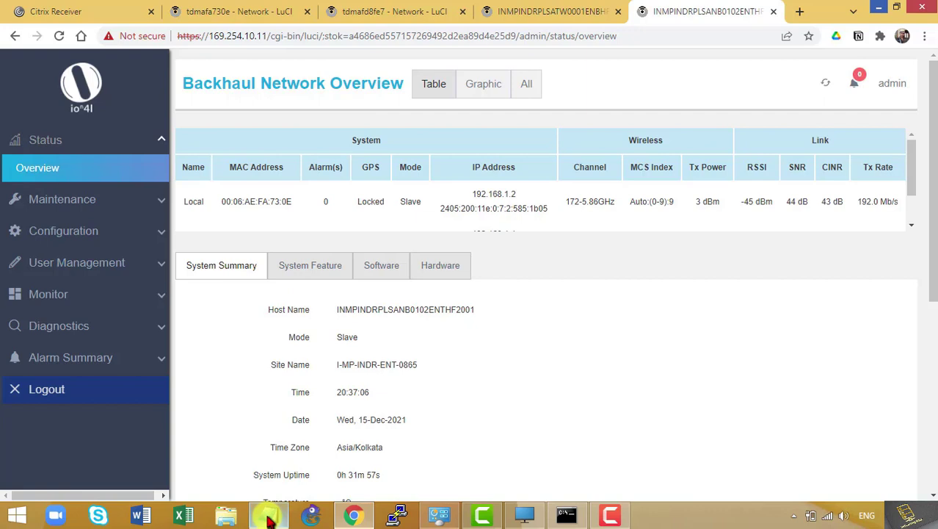
# Enable SNMP on the slave radio with trap host 2405:200:802:a785:61::20 and save
pyautogui.click(96, 235)
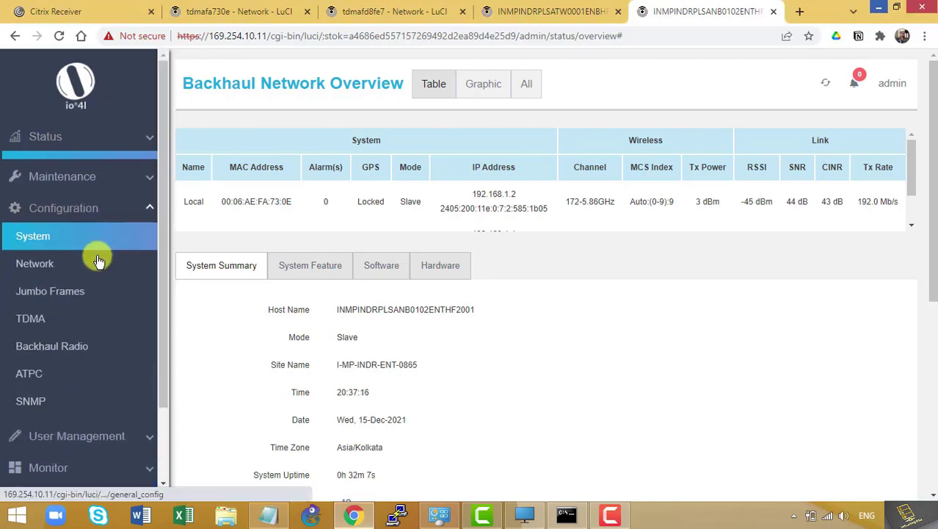
pyautogui.click(88, 393)
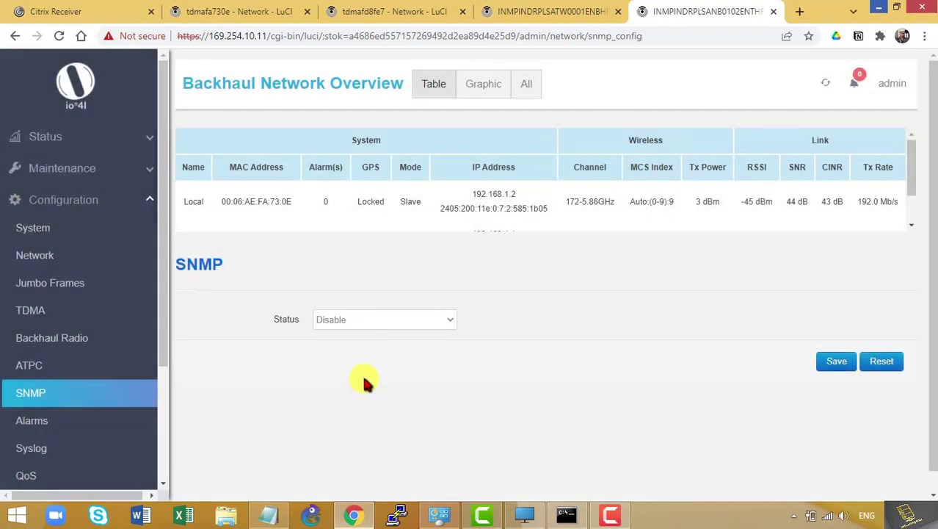
pyautogui.click(373, 322)
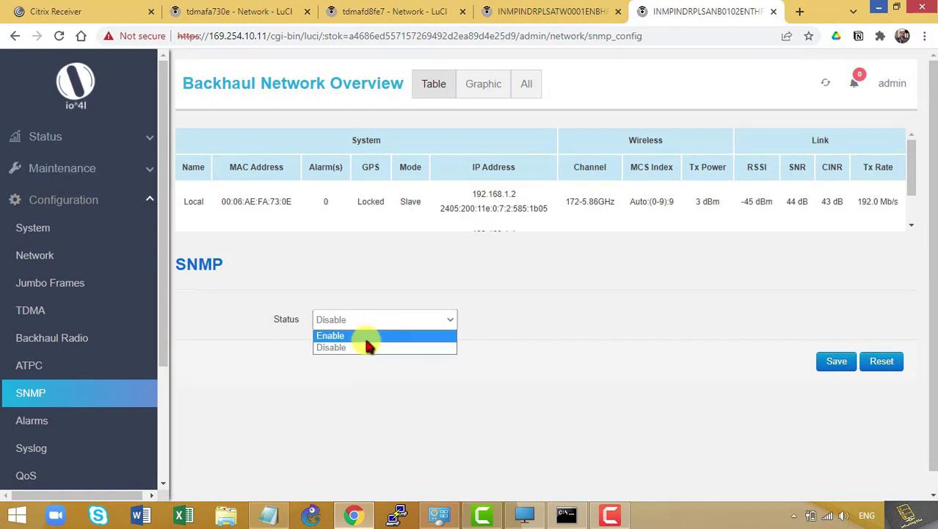
pyautogui.click(368, 337)
pyautogui.scroll(-3, 352, 426)
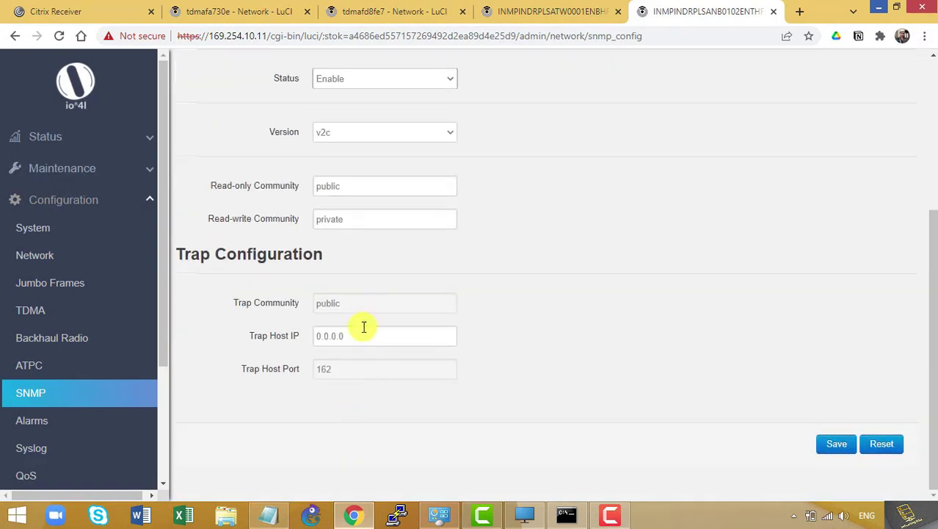
pyautogui.moveTo(363, 337); pyautogui.dragTo(261, 334)
pyautogui.write('2405:200:802:a785:61::20')
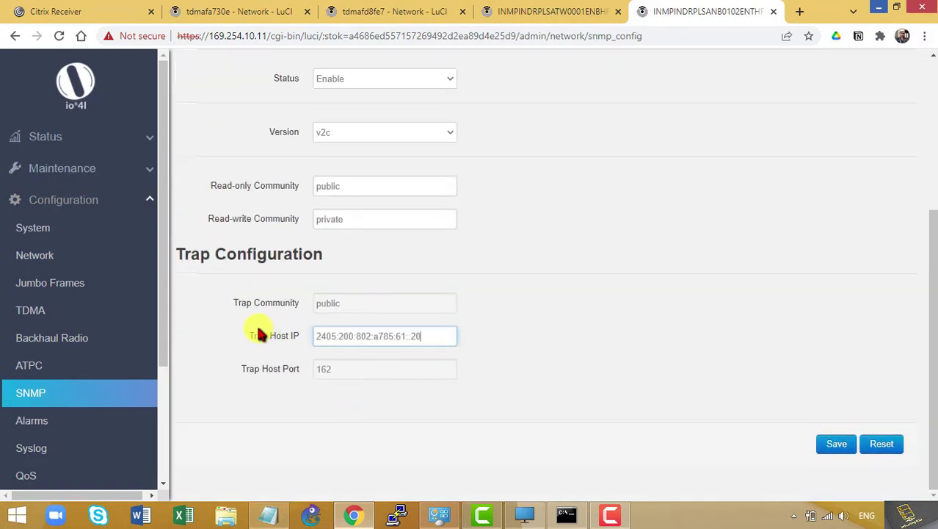
pyautogui.click(836, 443)
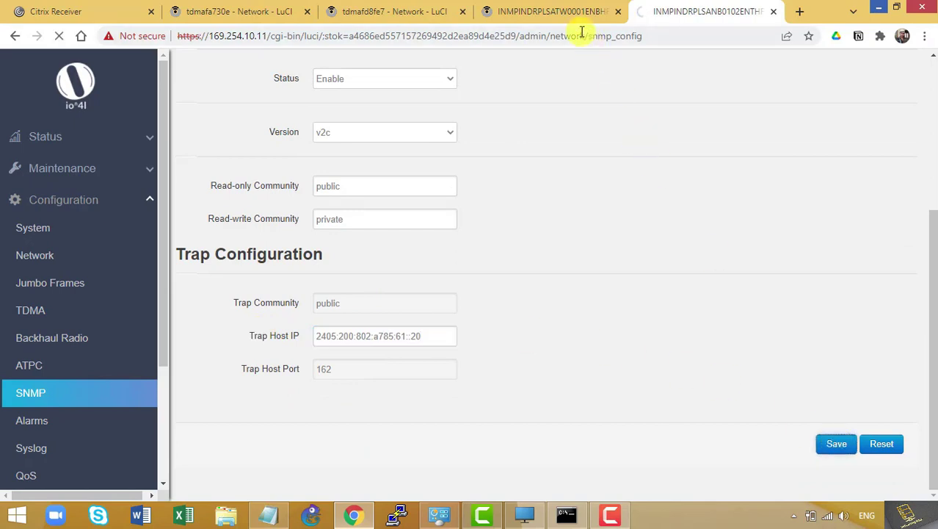
# Enable SNMP on the master radio with trap host 2405:200:802:a785:61::20 and save
pyautogui.click(561, 11)
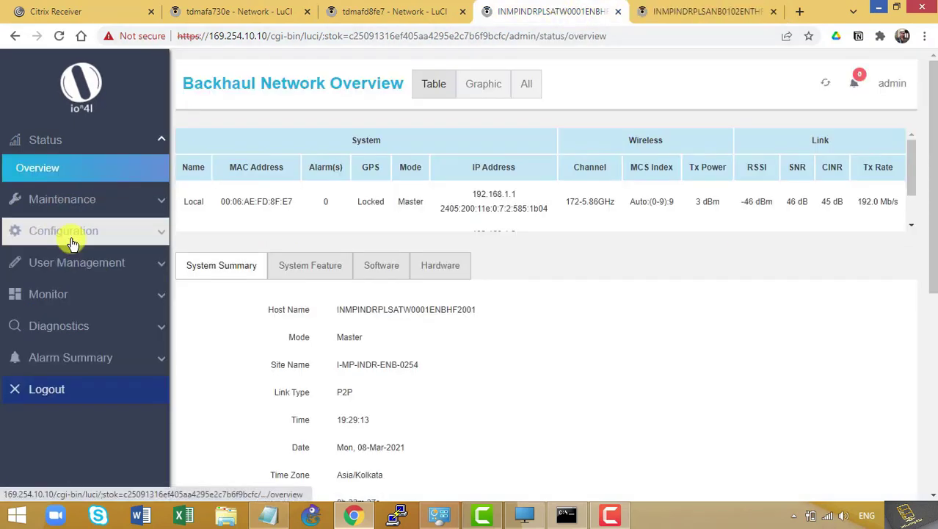
pyautogui.click(18, 235)
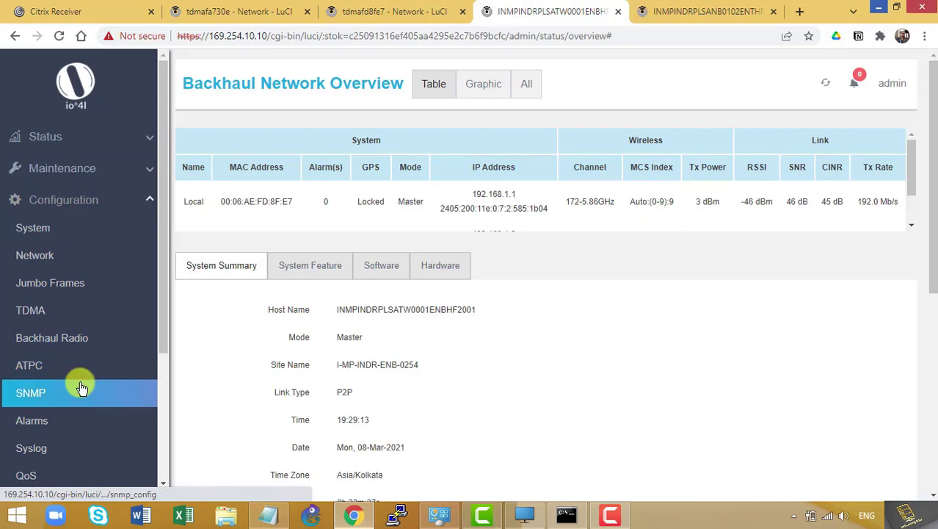
pyautogui.click(78, 384)
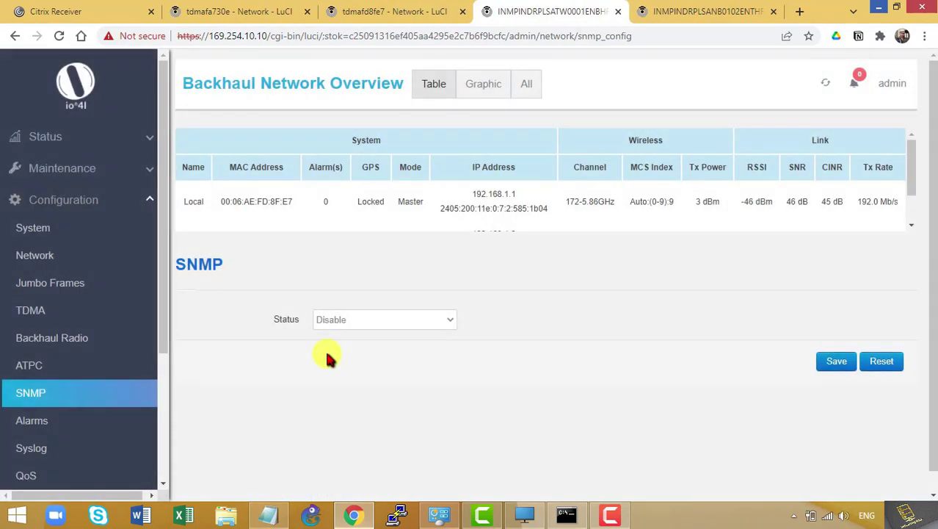
pyautogui.click(341, 321)
pyautogui.click(336, 335)
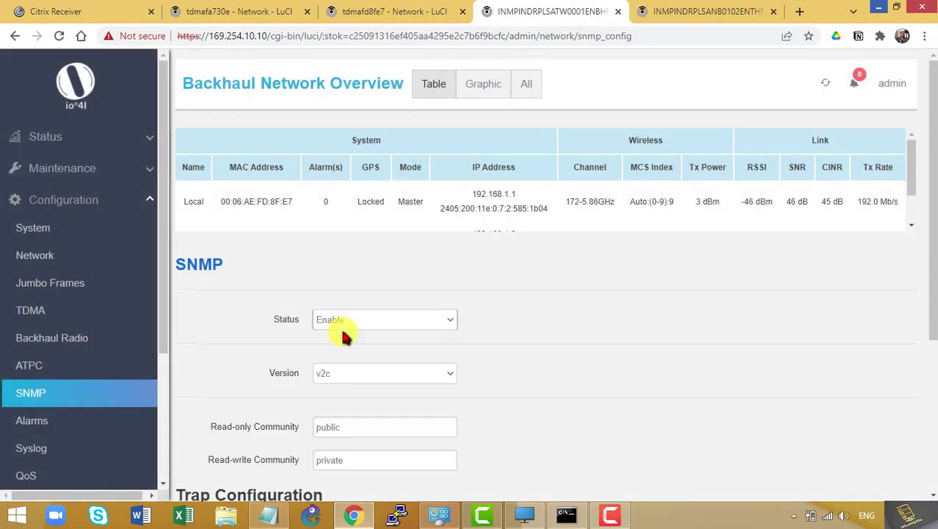
pyautogui.scroll(-3, 345, 363)
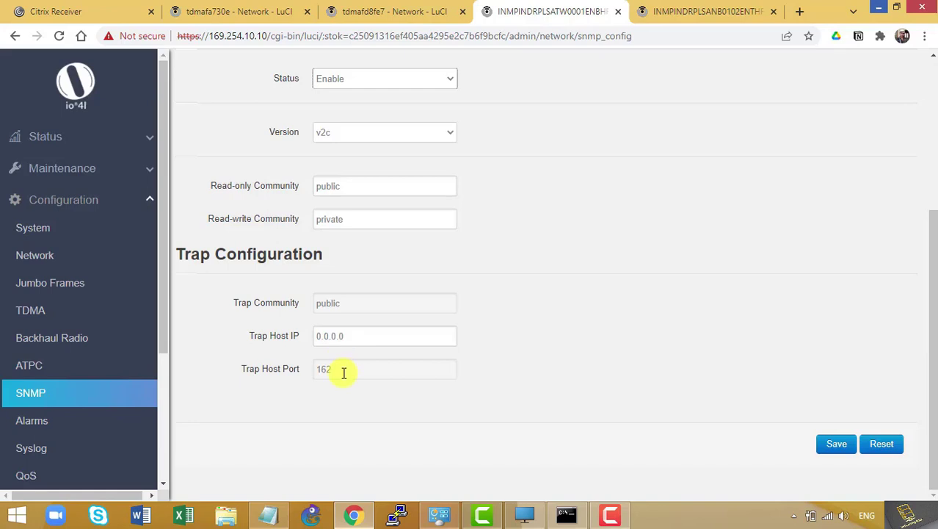
pyautogui.tripleClick(360, 336)
pyautogui.write('2405:200:802:a785:61::20')
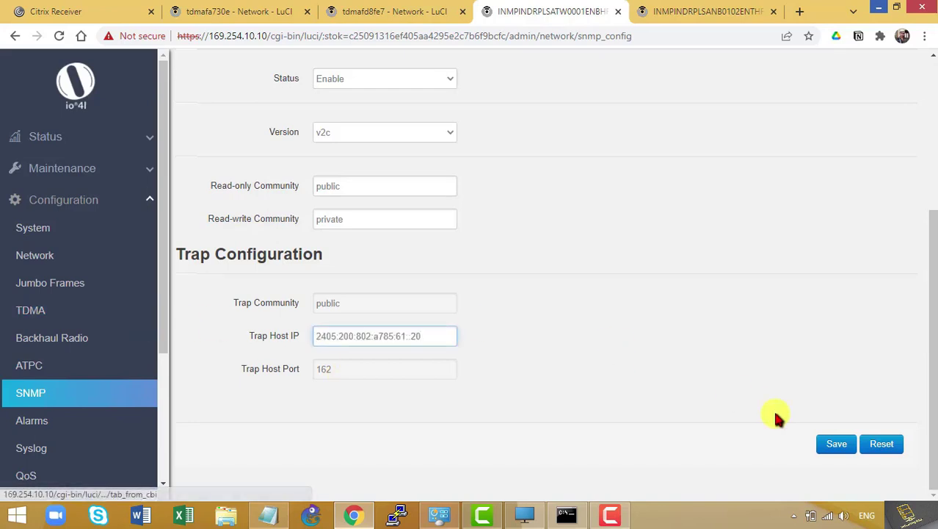
pyautogui.click(832, 442)
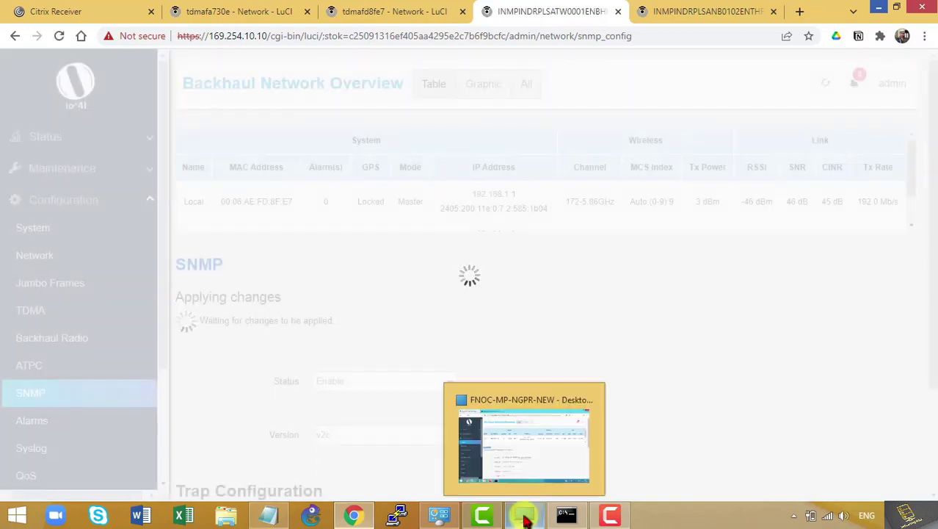
# In the other browser window, trim the web address down to just the radio's address
pyautogui.click(525, 517)
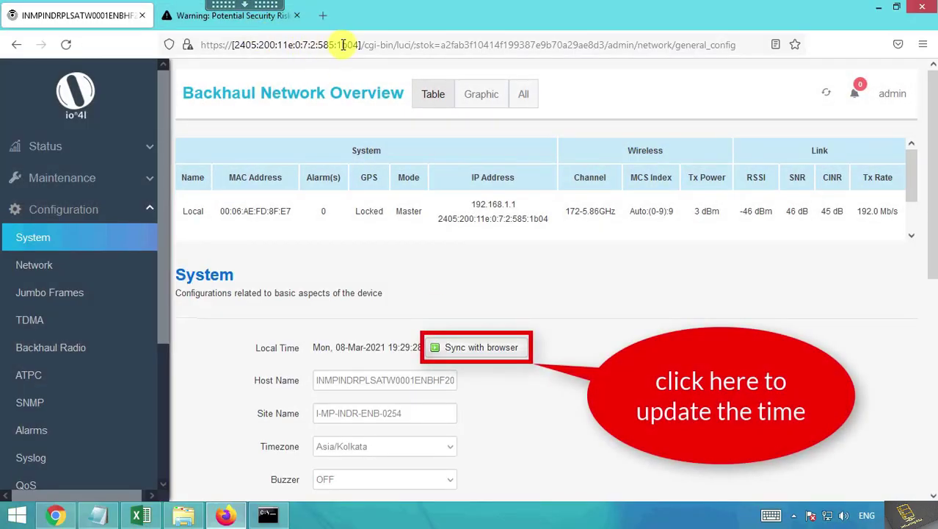
pyautogui.moveTo(361, 44); pyautogui.dragTo(934, 143)
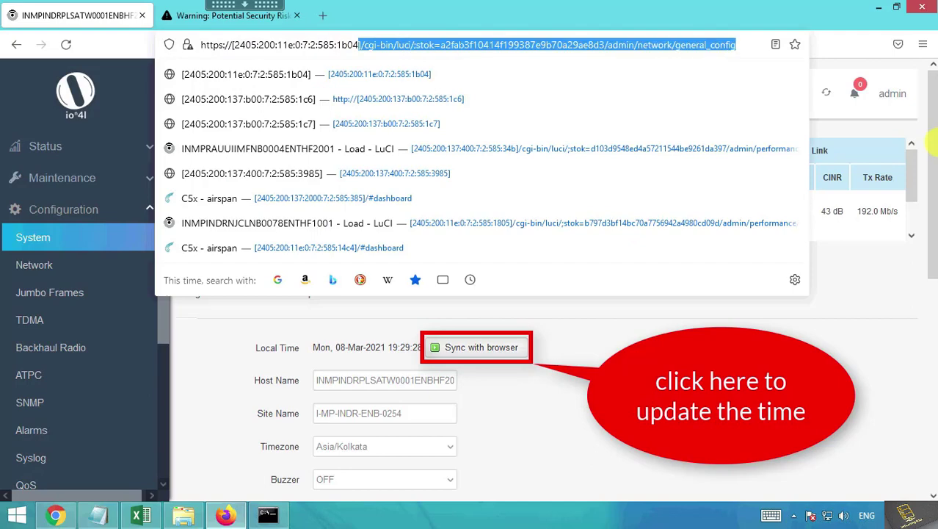
pyautogui.press('BackSpace')
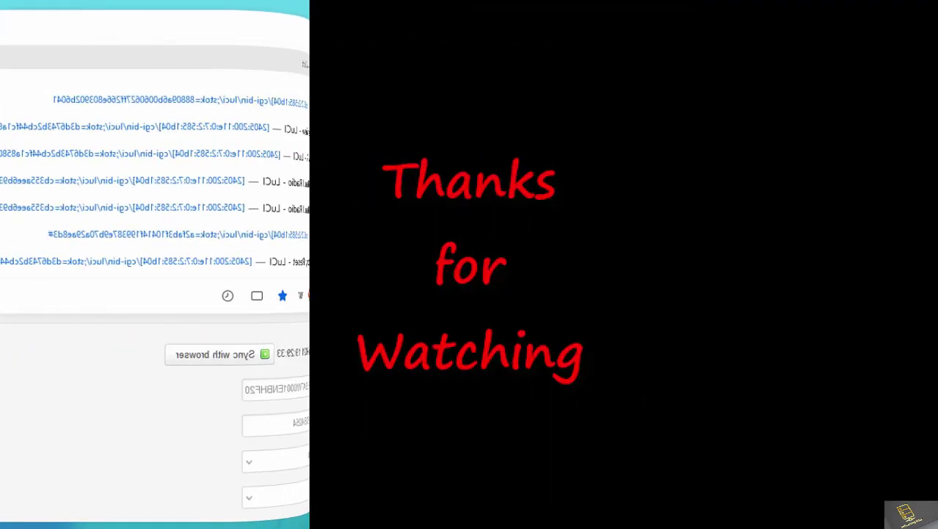